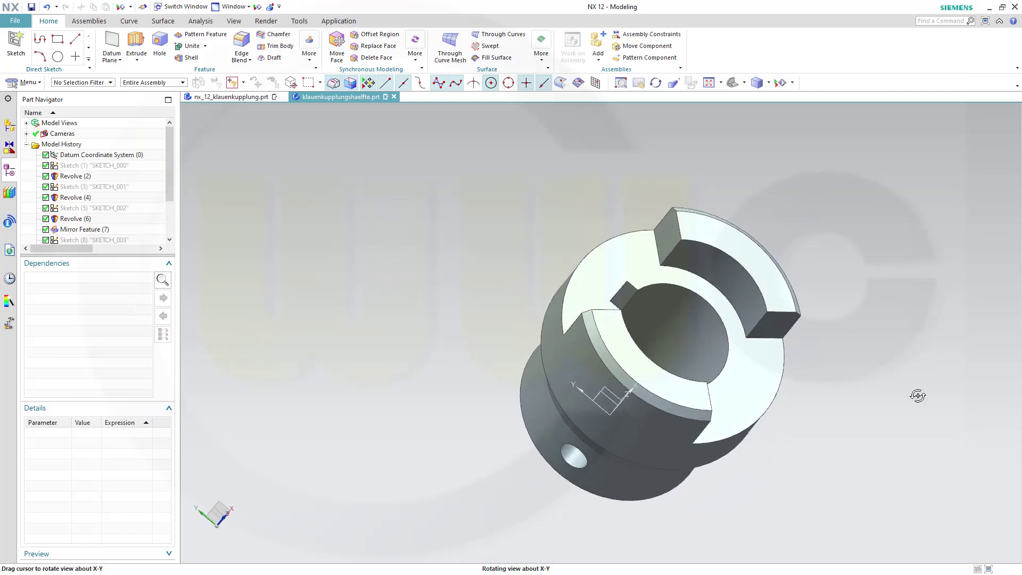
Orbit the finished claw coupling to inspect its claw face and sides
middle_click_drag(893, 327, 877, 371)
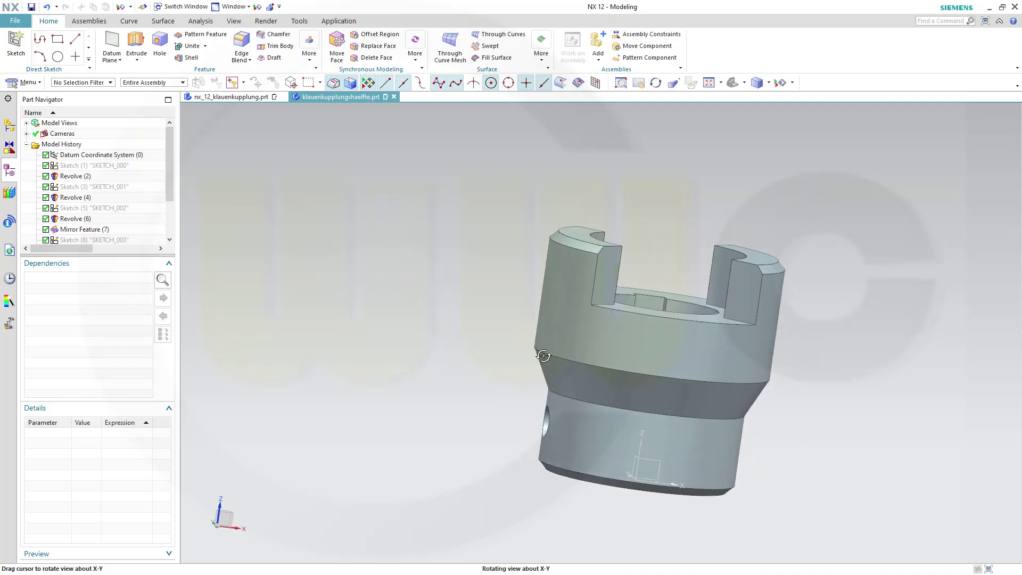
middle_click_drag(558, 354, 609, 394)
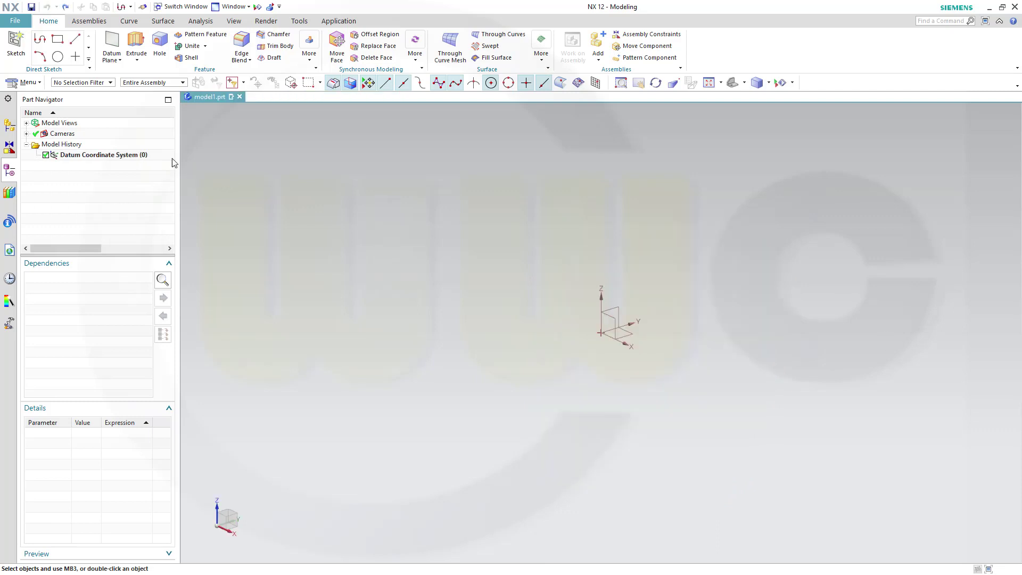
Start a new sketch on the XZ datum plane
left_click(16, 46)
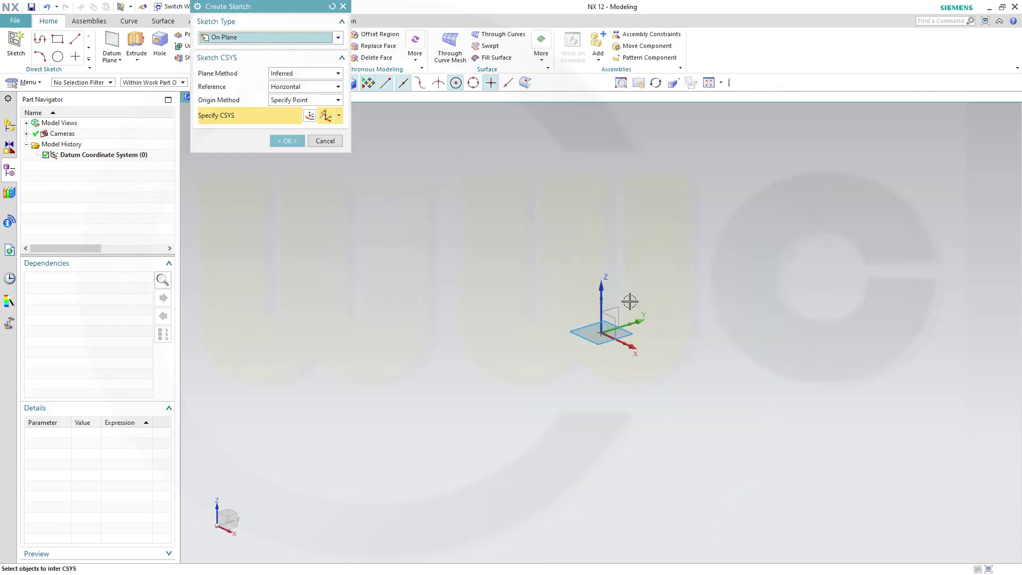
left_click(611, 314)
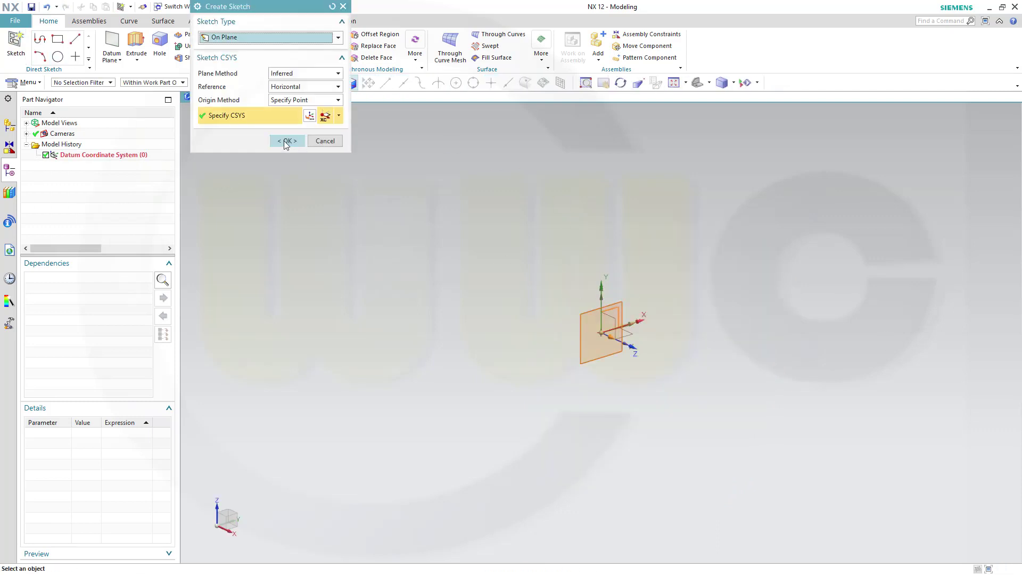
left_click(286, 142)
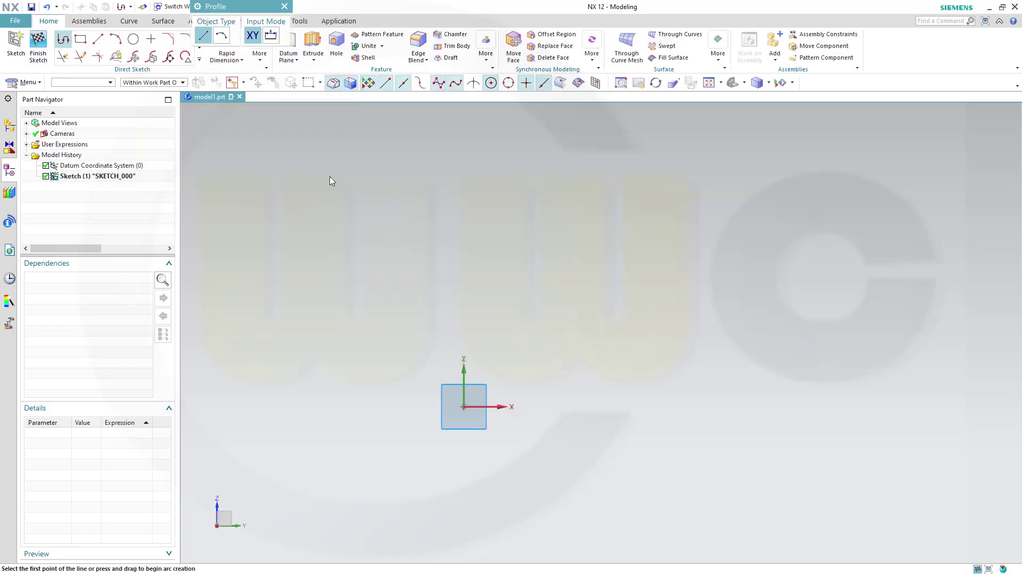
Draw a closed six-line stepped outline with one slanted edge
left_click(519, 373)
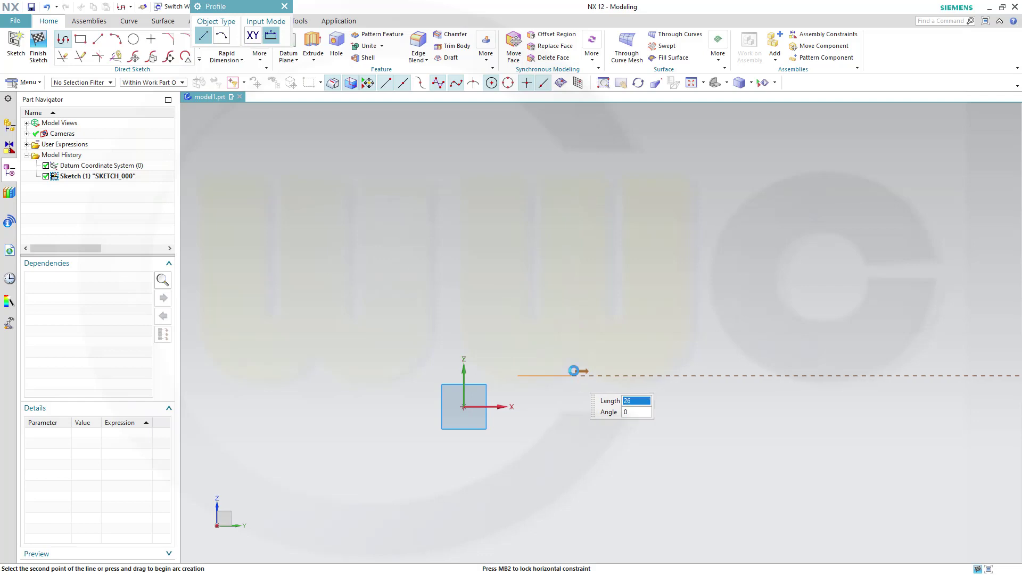
left_click(571, 375)
left_click(572, 309)
left_click(603, 251)
left_click(603, 200)
left_click(517, 199)
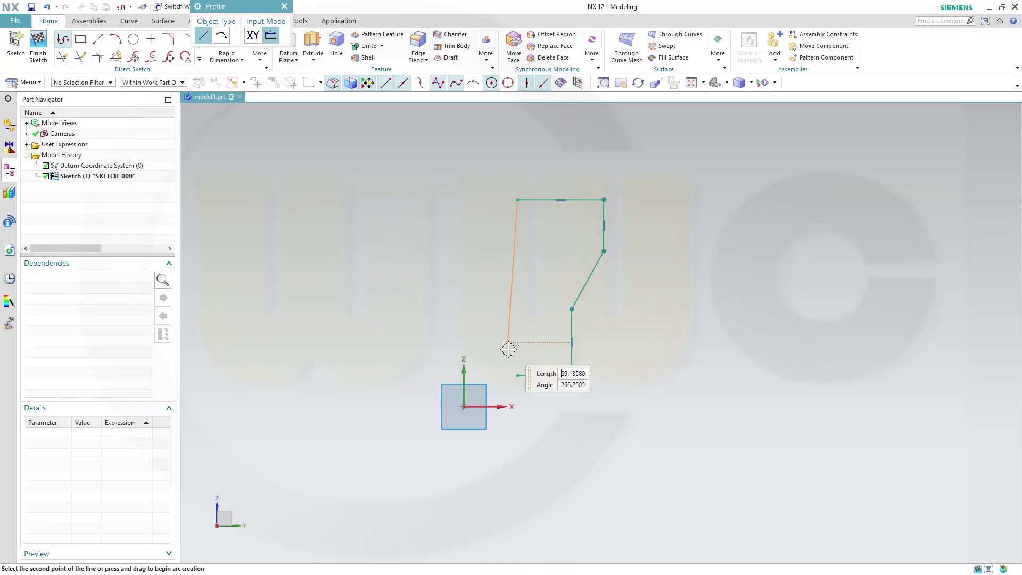
left_click(517, 375)
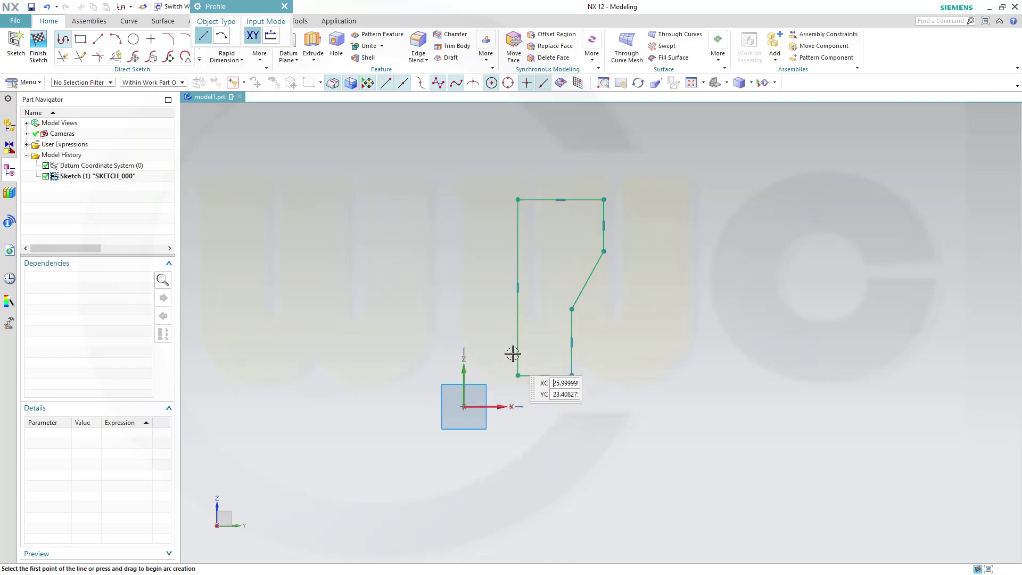
key("Escape")
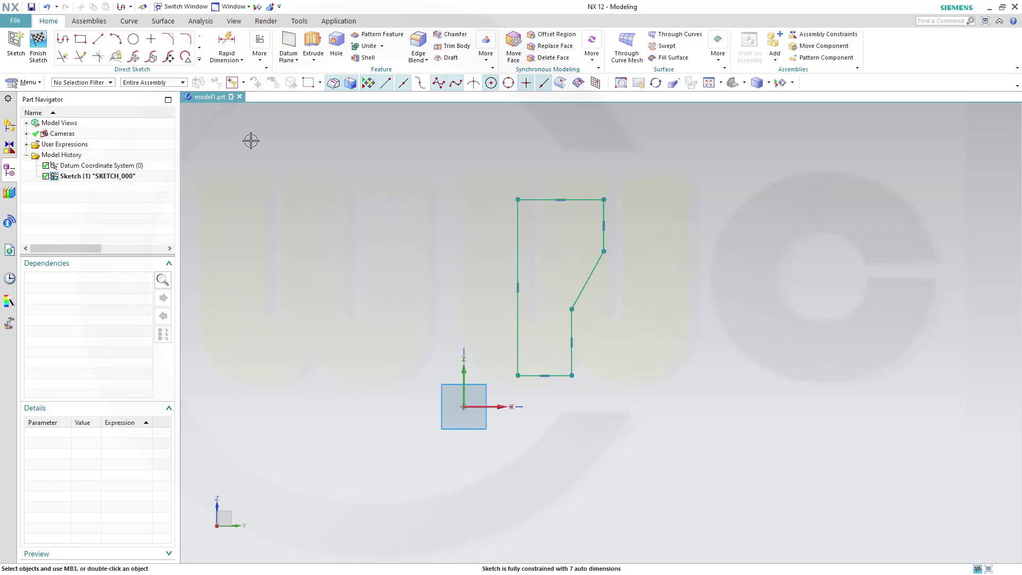
Dimension the profile with 60 overall height, 30 top width and 25 bottom width
left_click(224, 38)
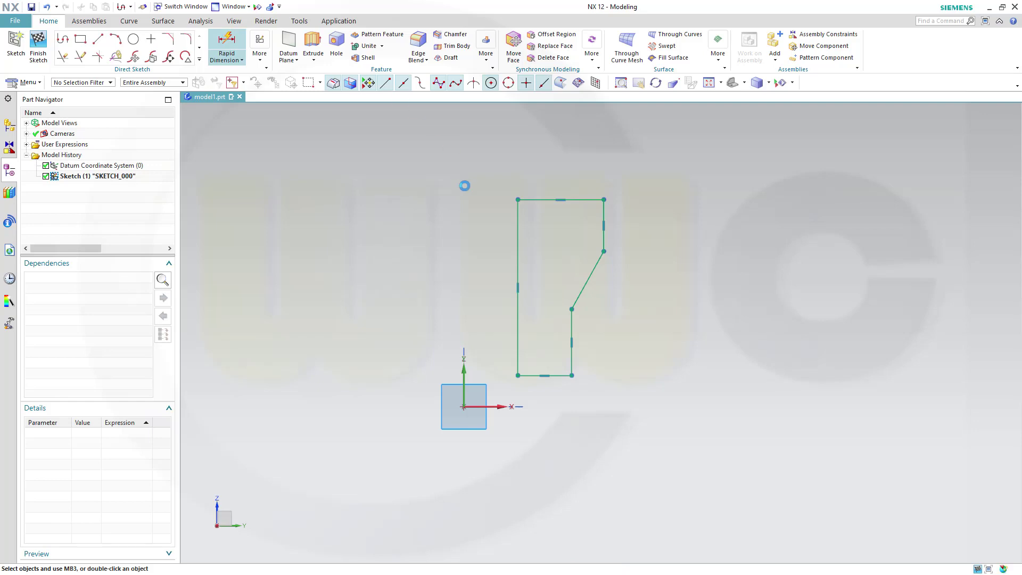
left_click(535, 199)
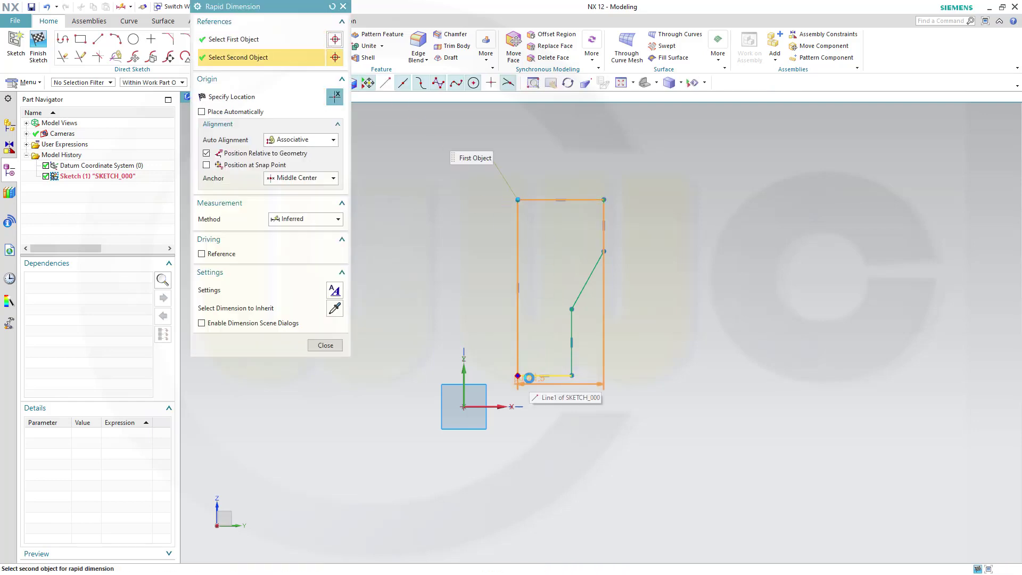
left_click(664, 318)
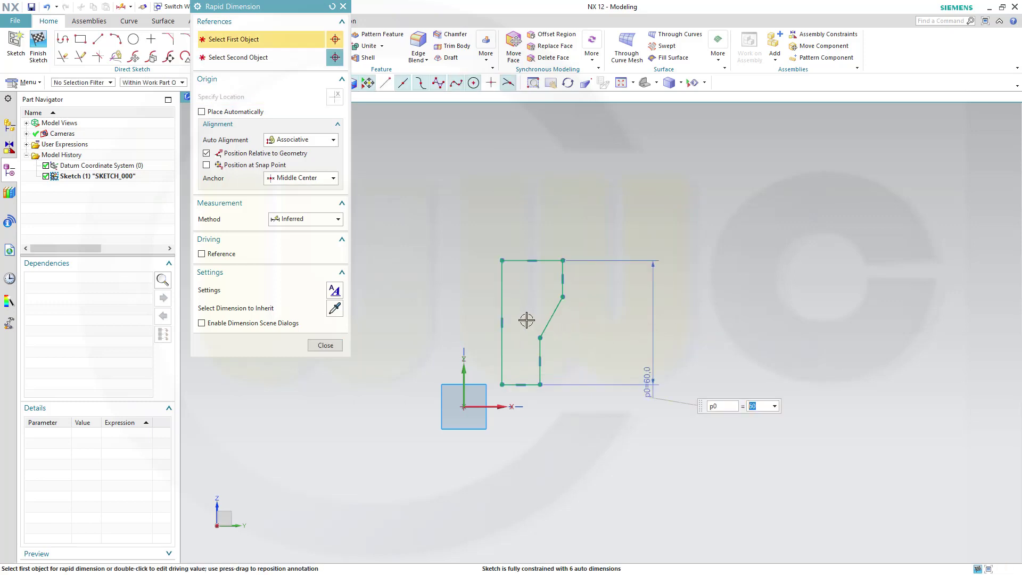
scroll(521, 303, "up", 5)
left_click(472, 207)
left_click(620, 192)
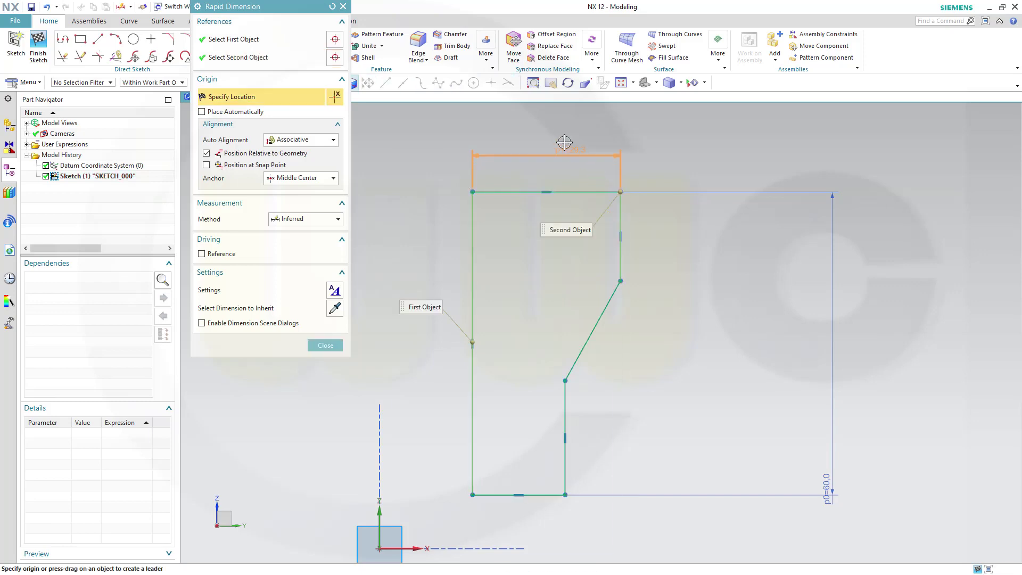
left_click(563, 141)
type("30")
key("Return")
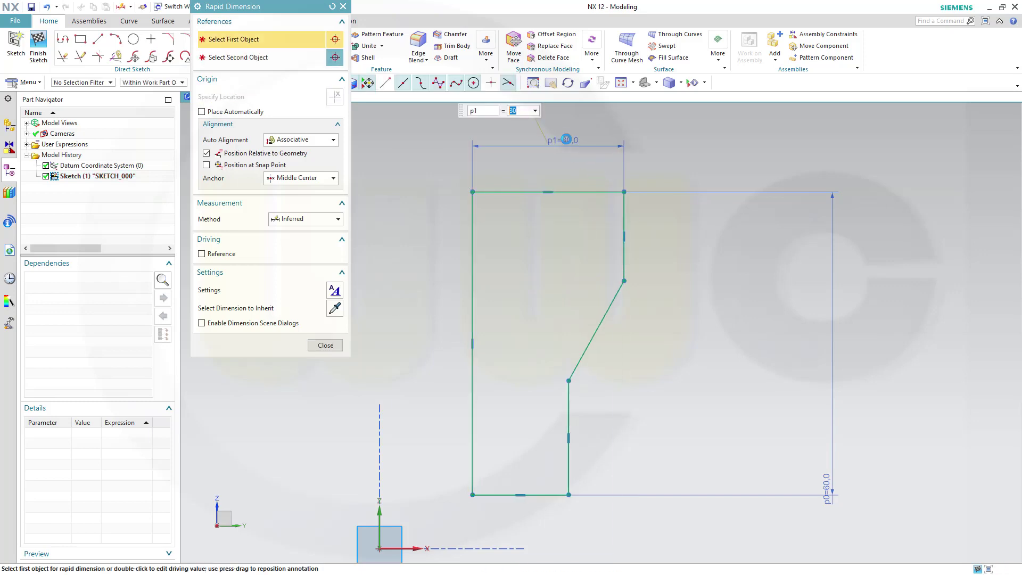
left_click(473, 473)
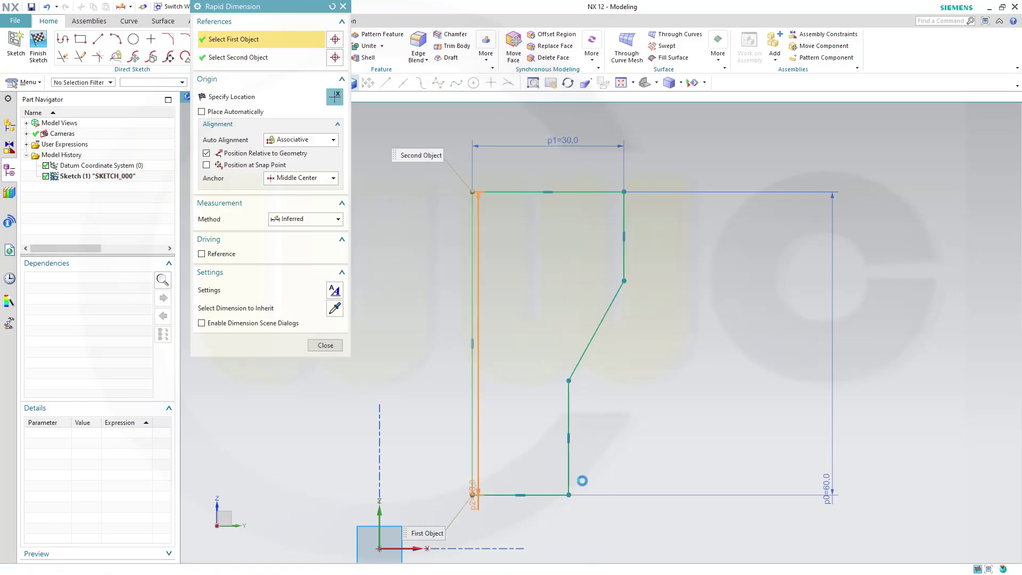
left_click(569, 494)
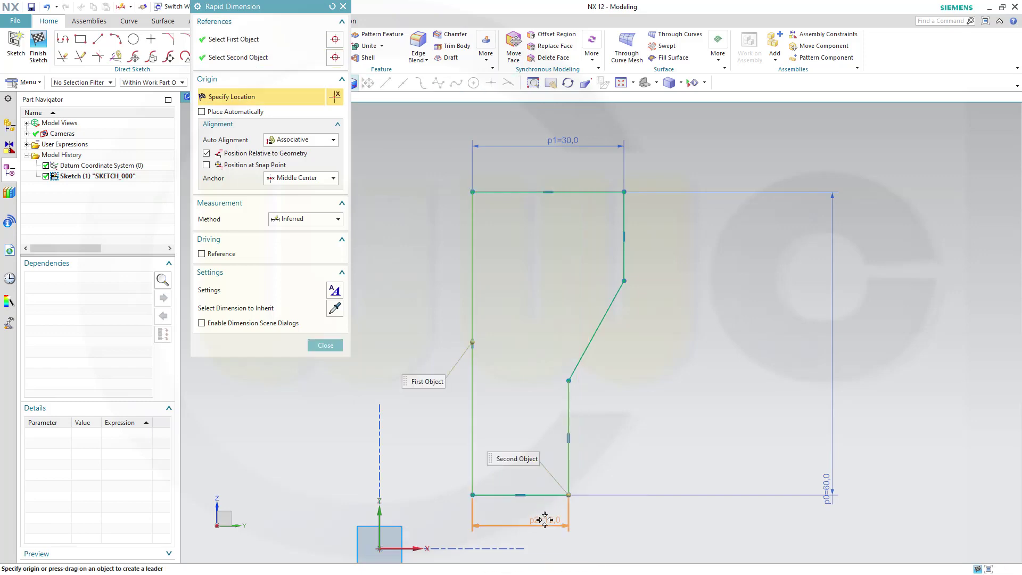
left_click(544, 520)
type("25")
key("Return")
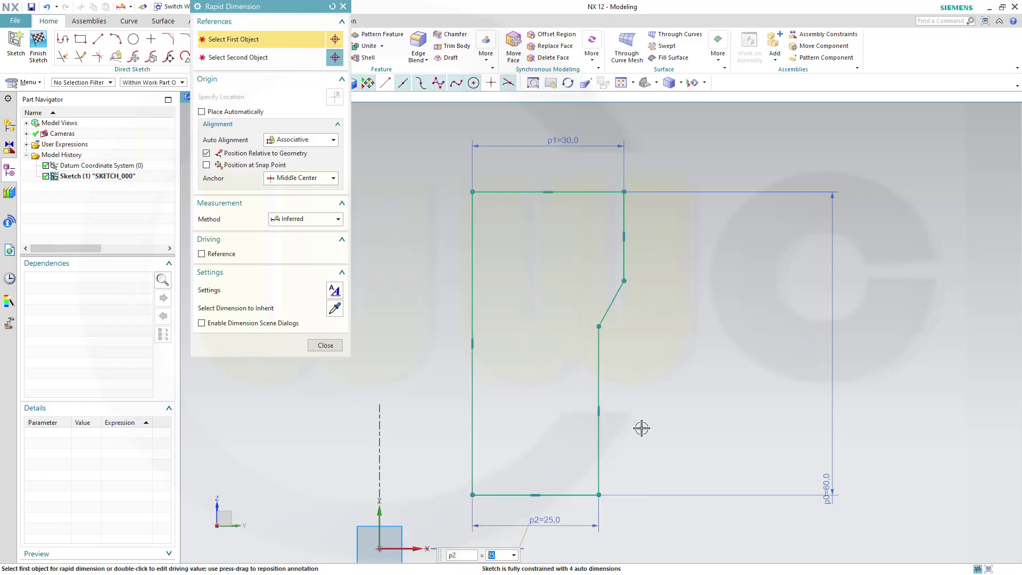
Set the right-side step heights to 20 (lower) and 30 (upper)
left_click(566, 495)
left_click(598, 325)
left_click(668, 409)
type("20")
key("Return")
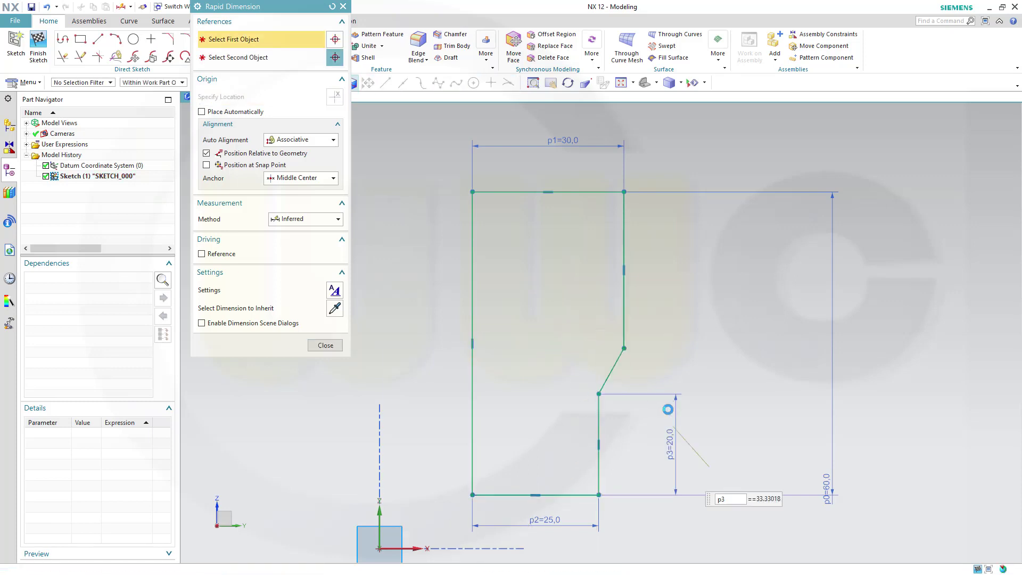
left_click(626, 207)
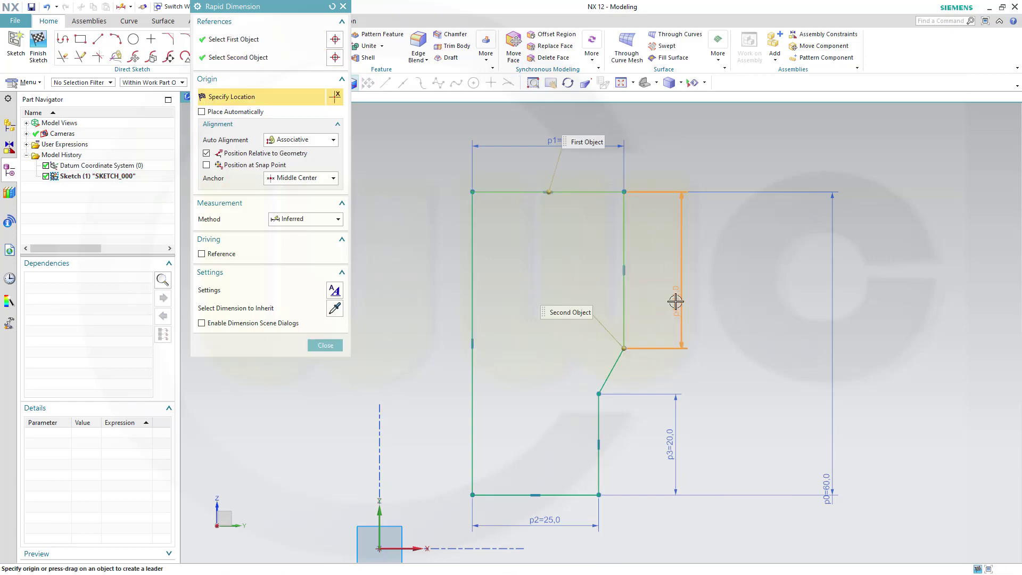
left_click(676, 301)
type("30")
key("Return")
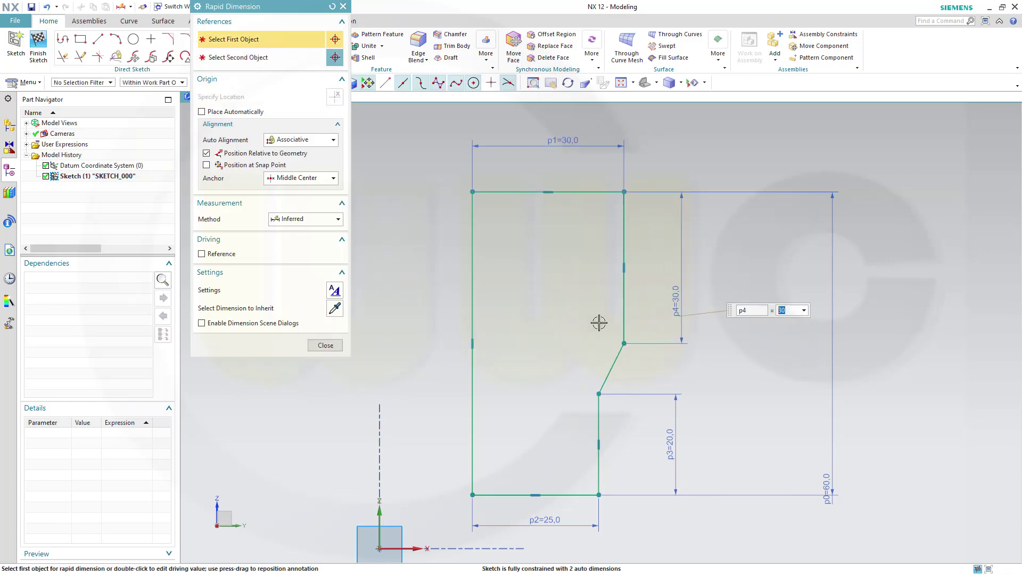
Make the profile's bottom-left corner coincident with the sketch origin
left_click(326, 345)
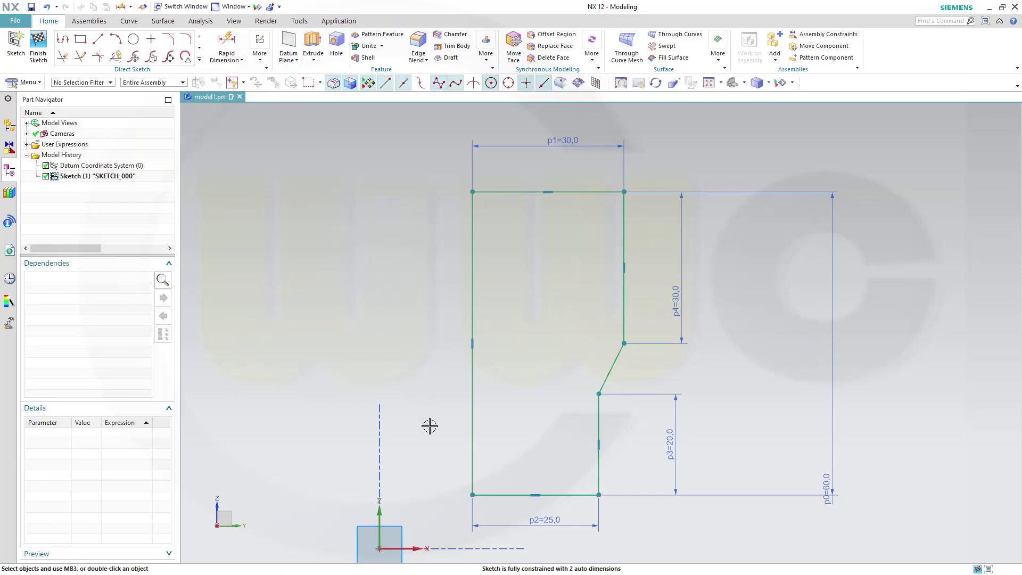
left_click(471, 495)
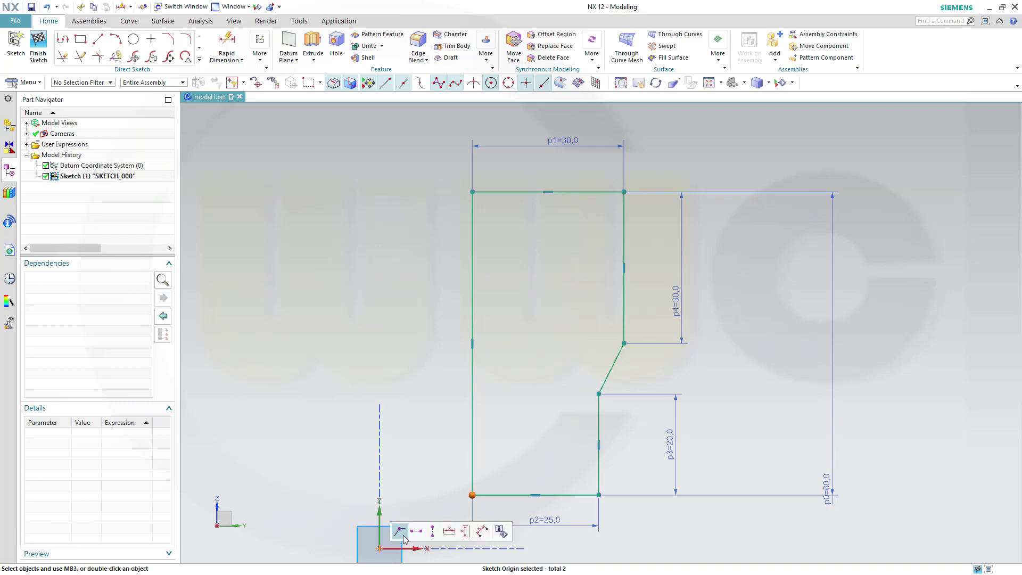
left_click(402, 535)
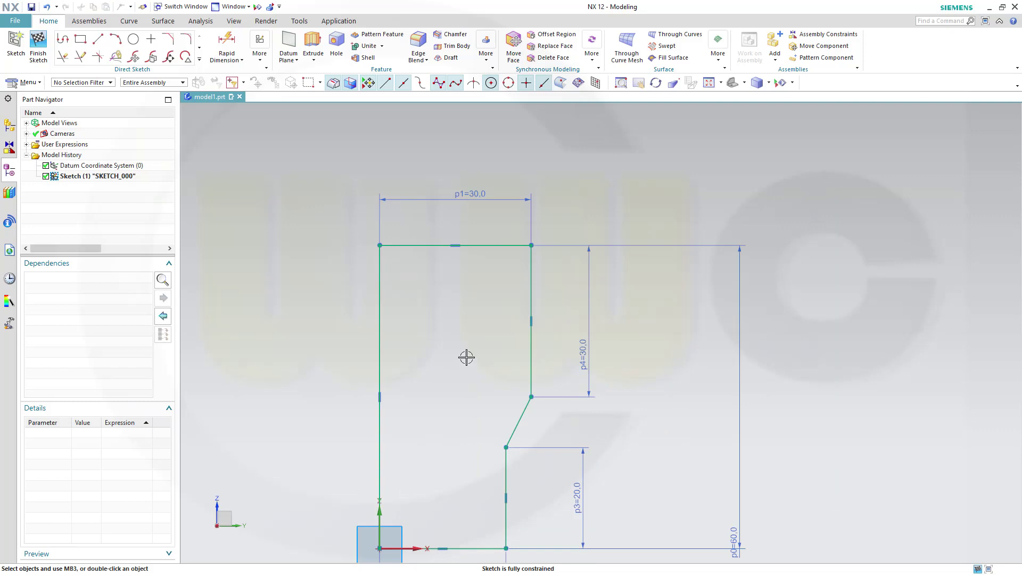
Finish the sketch and select the whole profile as the Revolve section using Infer Curves
left_click(37, 46)
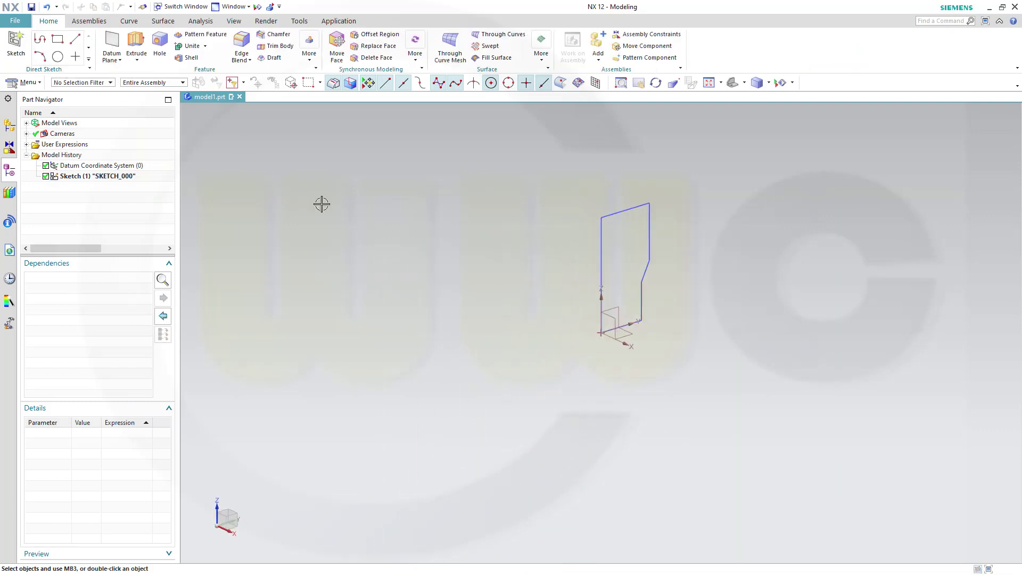
left_click(138, 60)
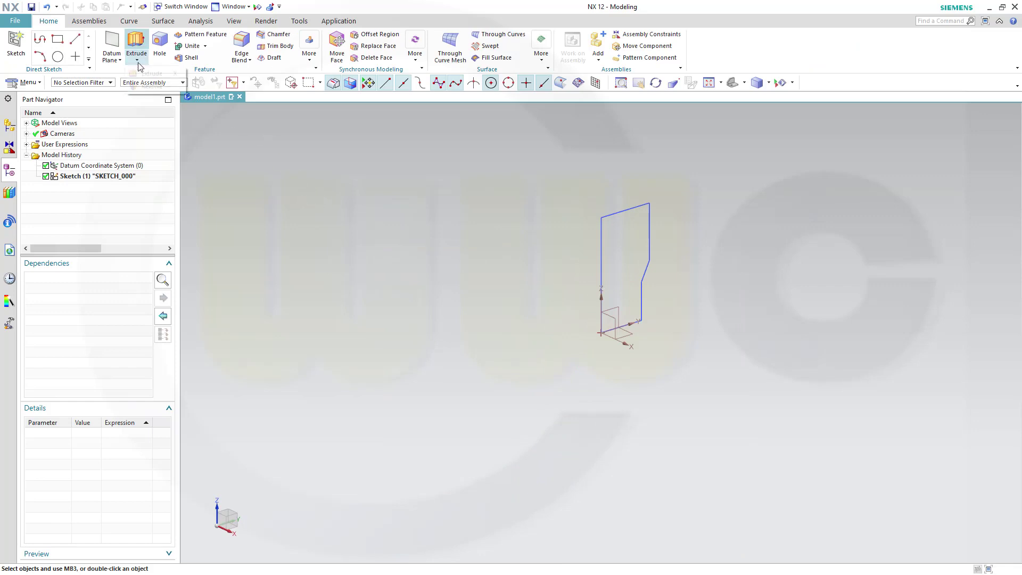
left_click(144, 85)
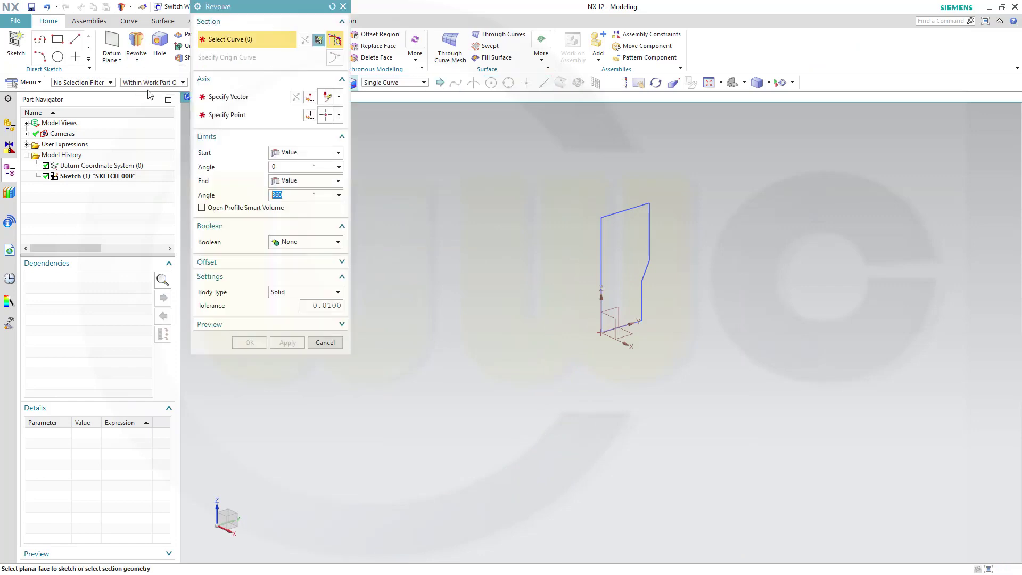
left_click_drag(272, 6, 238, 46)
left_click(424, 82)
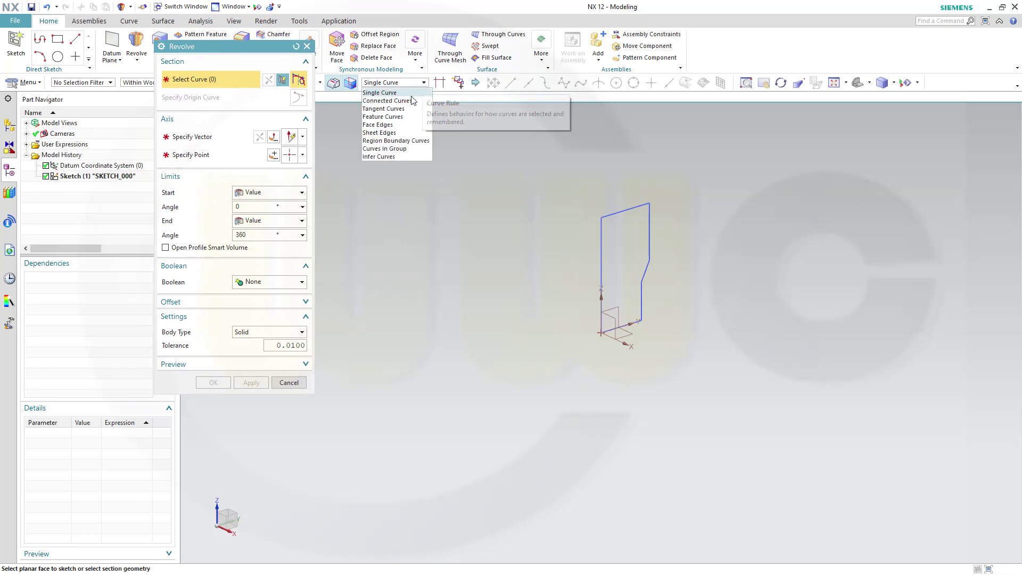
left_click(379, 156)
left_click(611, 214)
Set the revolve axis to ZC through the origin and create the 360° solid
left_click(194, 138)
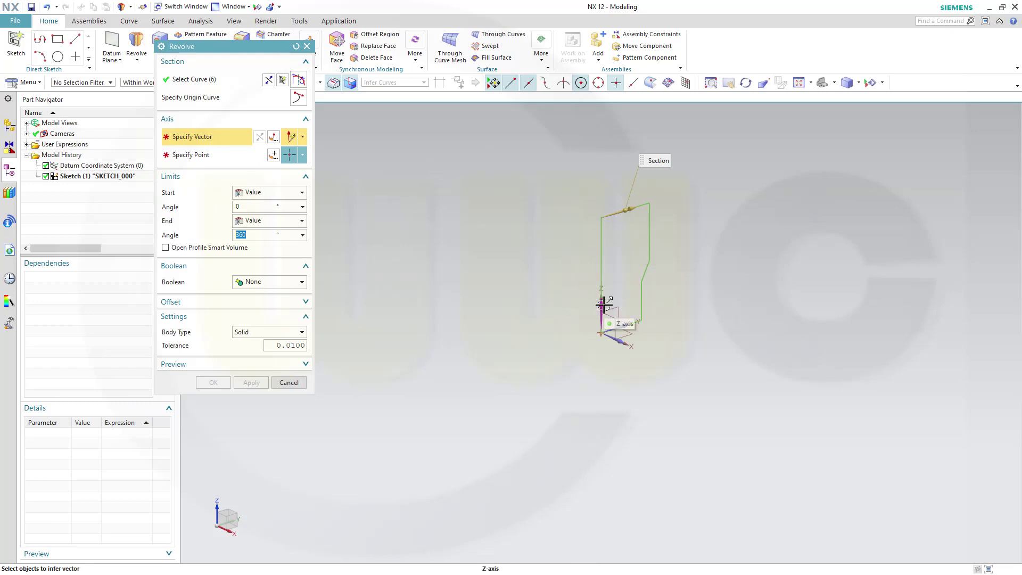
left_click(601, 303)
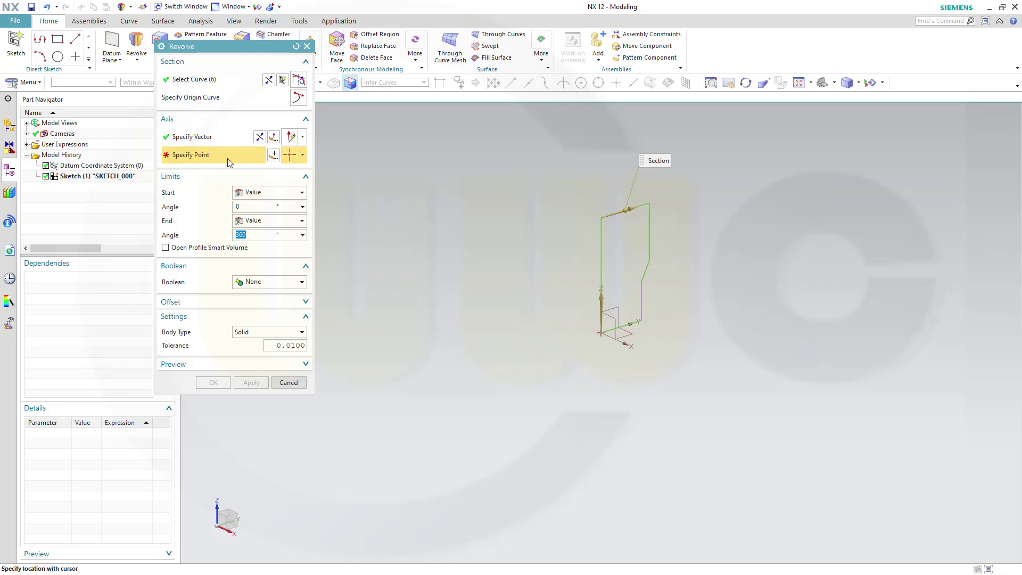
left_click(273, 154)
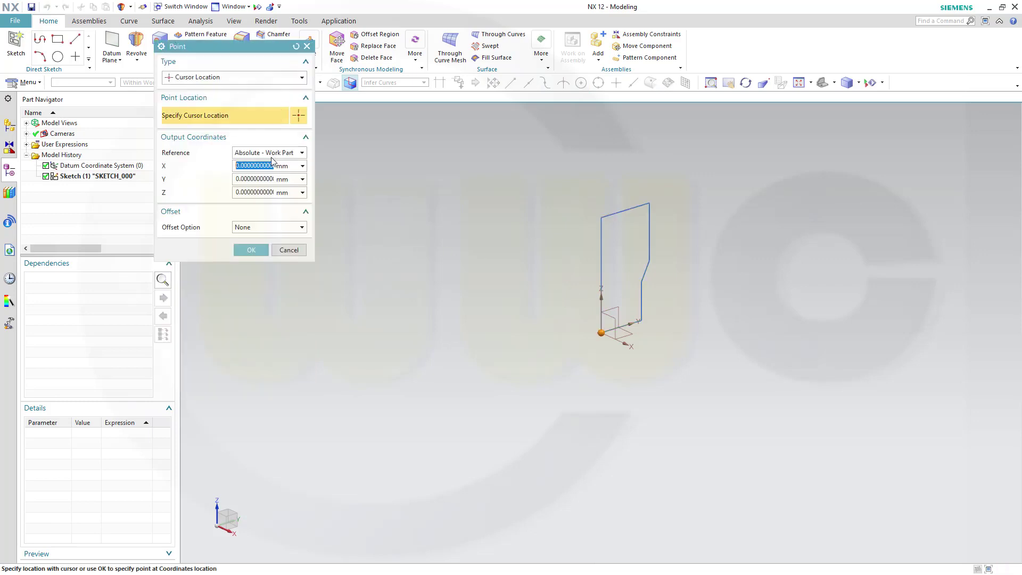
left_click(264, 247)
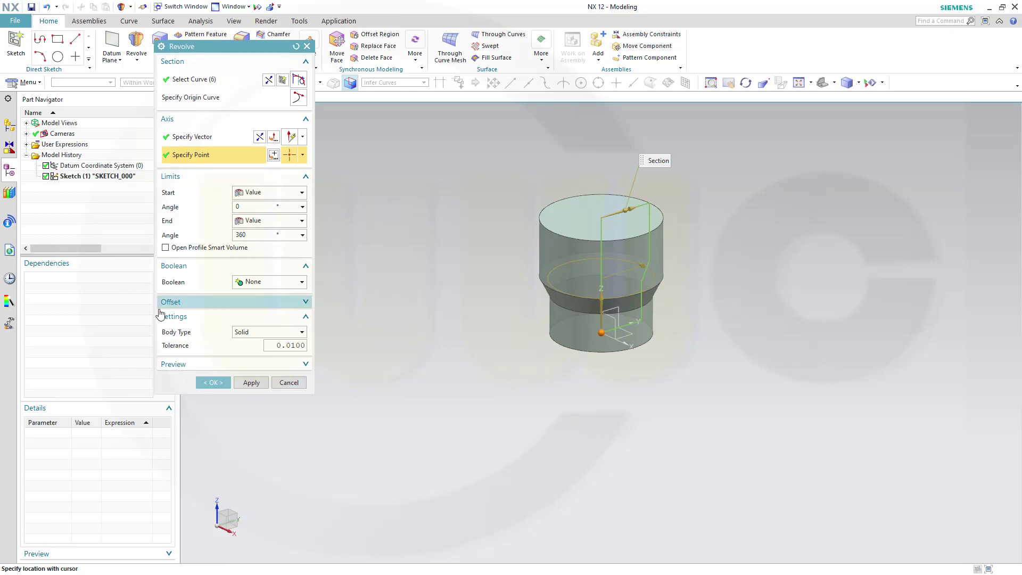
left_click(213, 383)
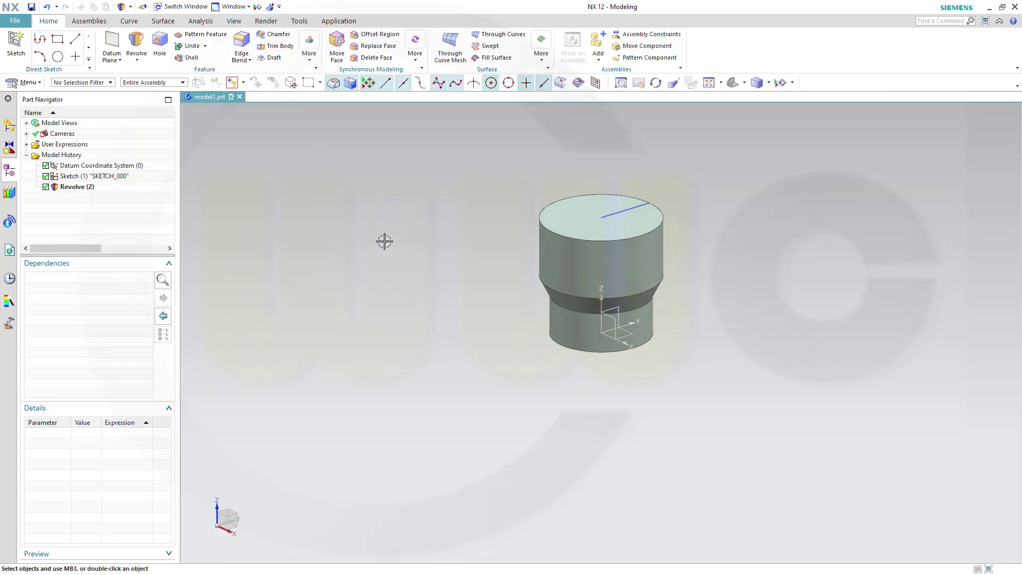
Open a new sketch on the YZ datum plane and hide SKETCH_000
middle_click_drag(418, 218, 423, 284, "shift")
scroll(486, 339, "up", 2)
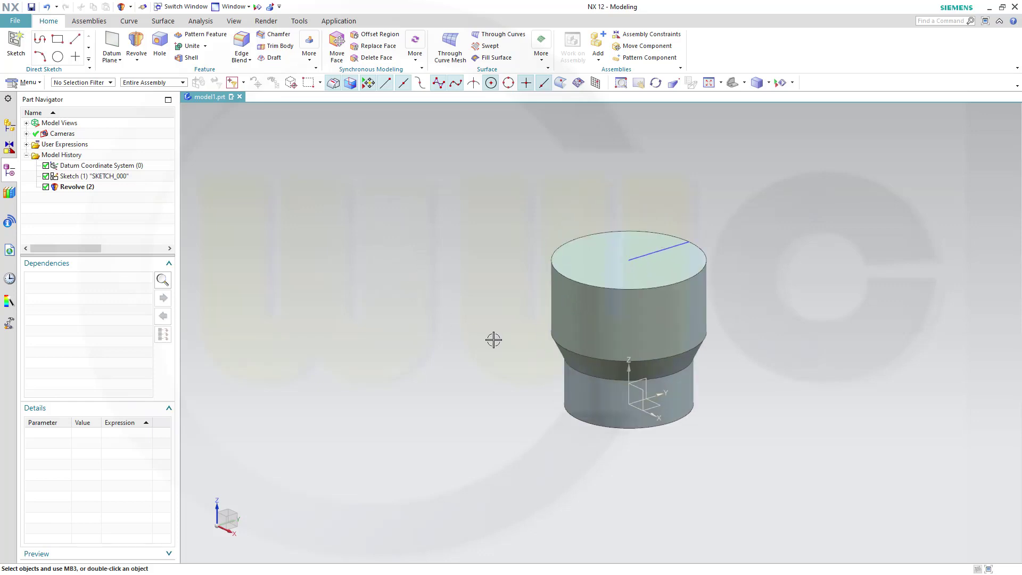
left_click(15, 43)
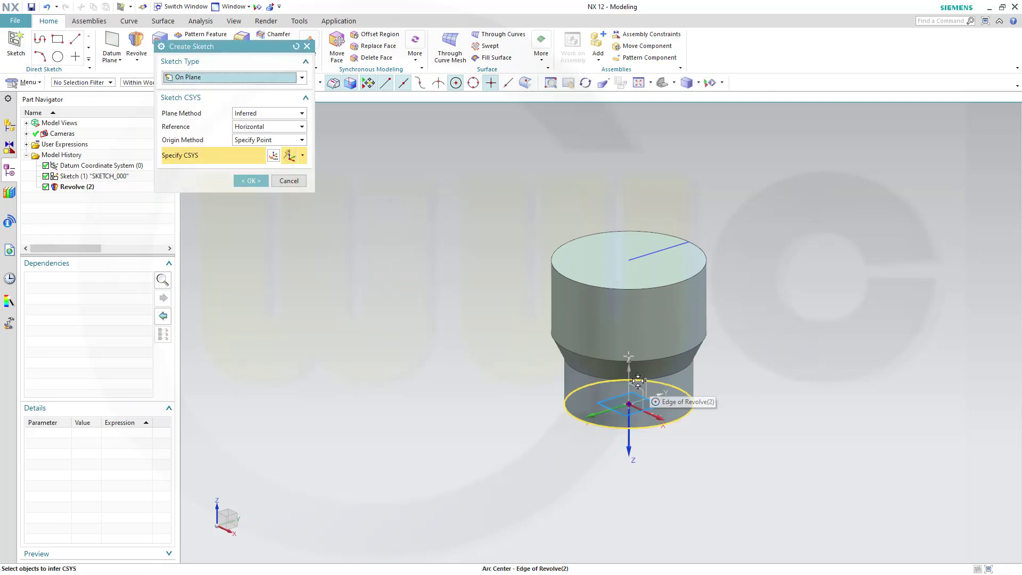
scroll(633, 384, "up", 3)
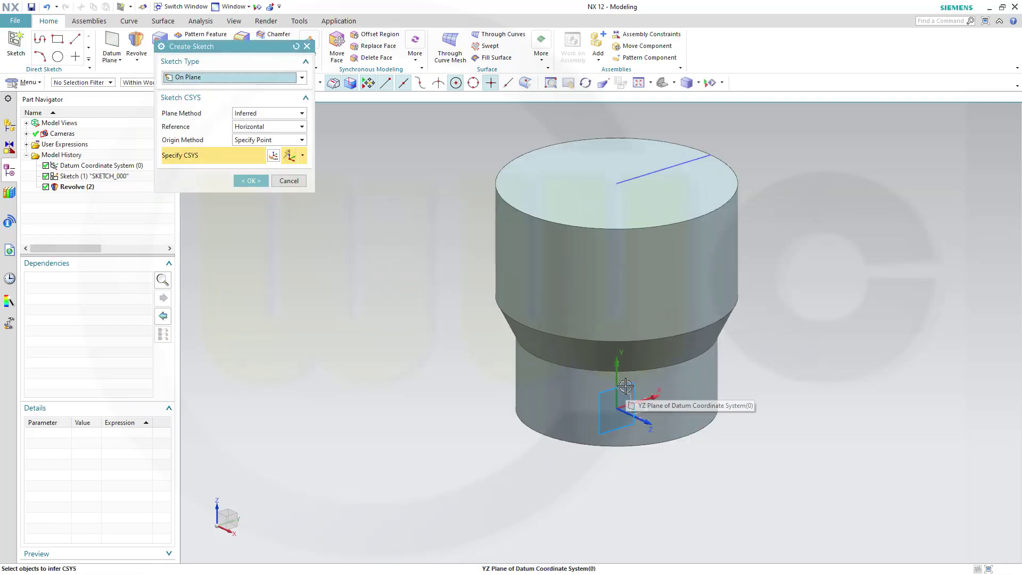
left_click(625, 385)
left_click(251, 181)
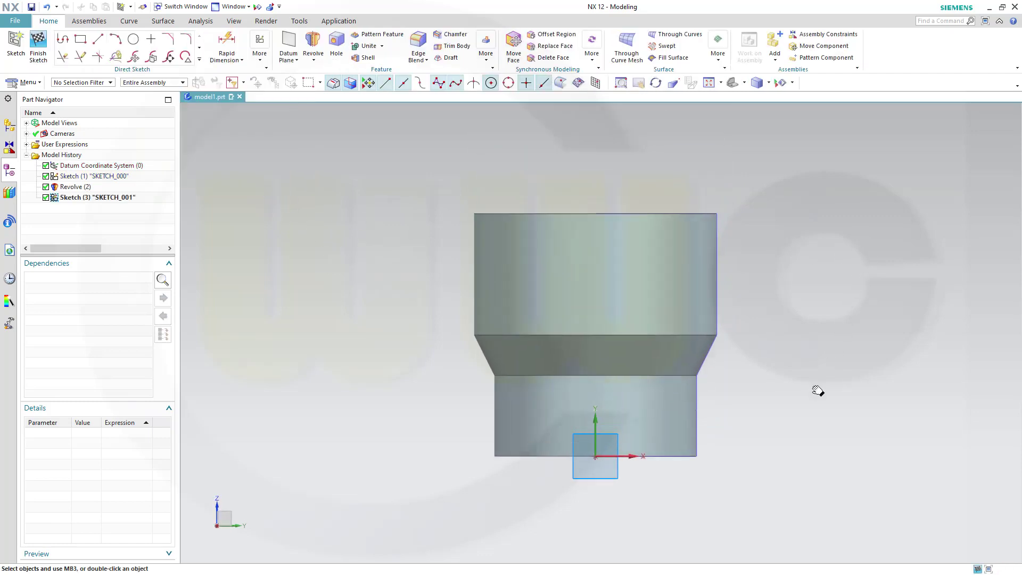
right_click(88, 177)
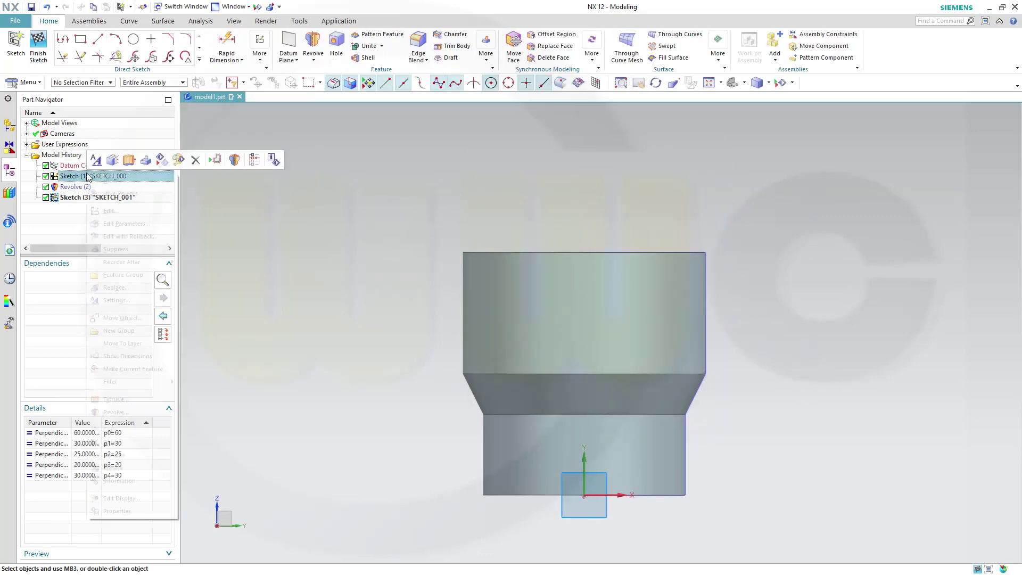
left_click(101, 182)
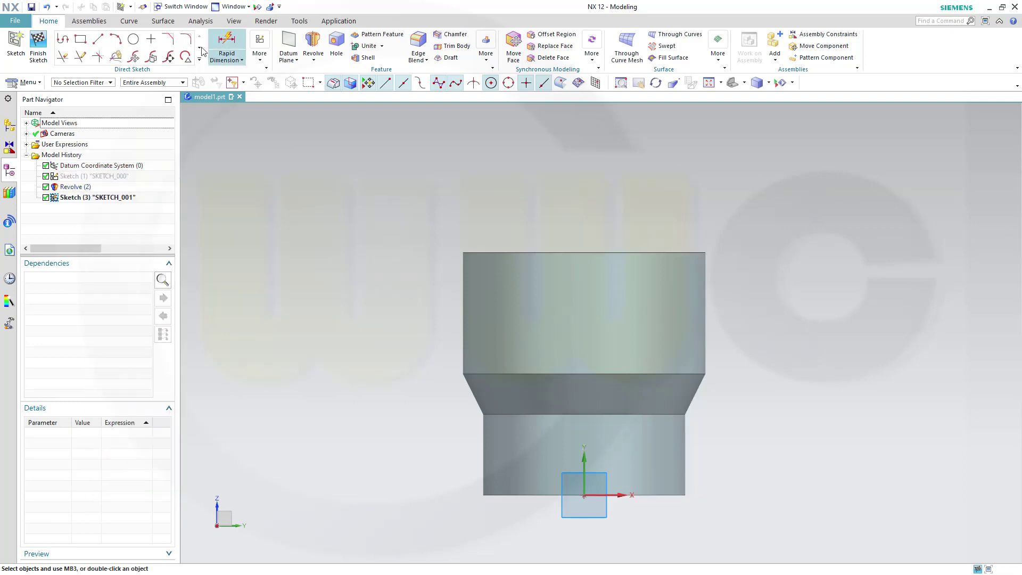
Draw a closed stepped outline to the right of the body
left_click(63, 39)
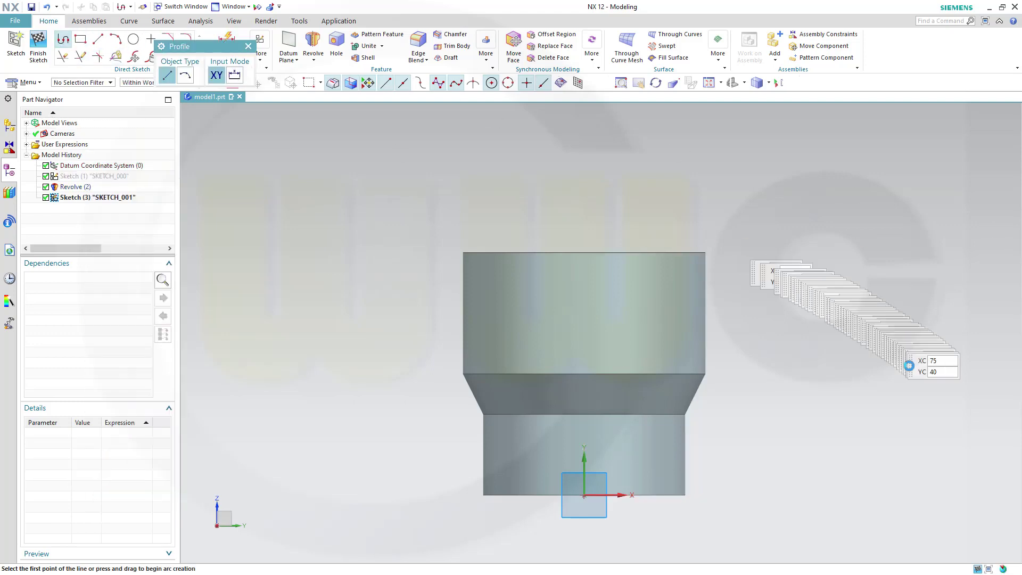
left_click(773, 487)
left_click(854, 486)
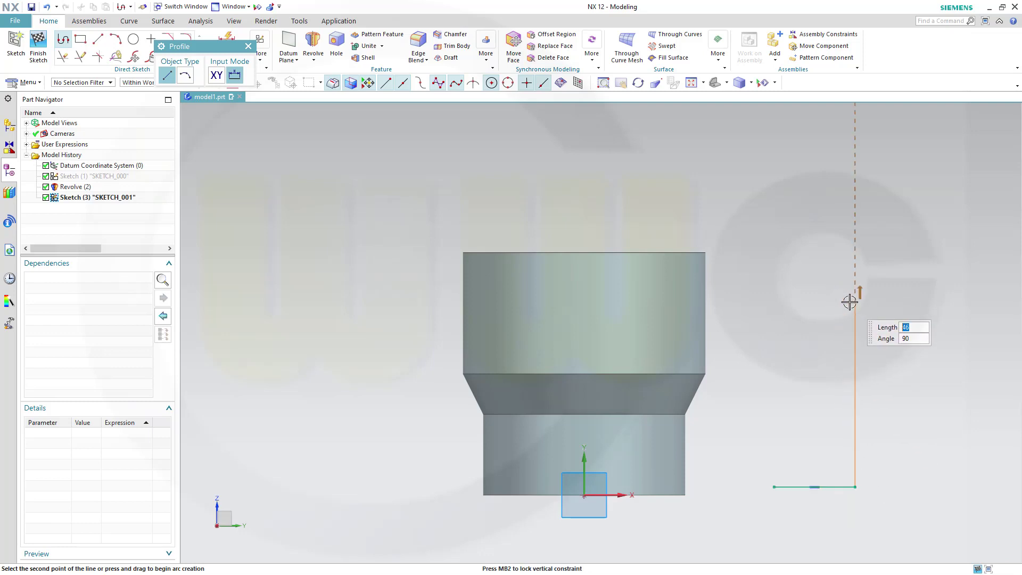
left_click(850, 301)
left_click(911, 301)
left_click(911, 249)
left_click(773, 248)
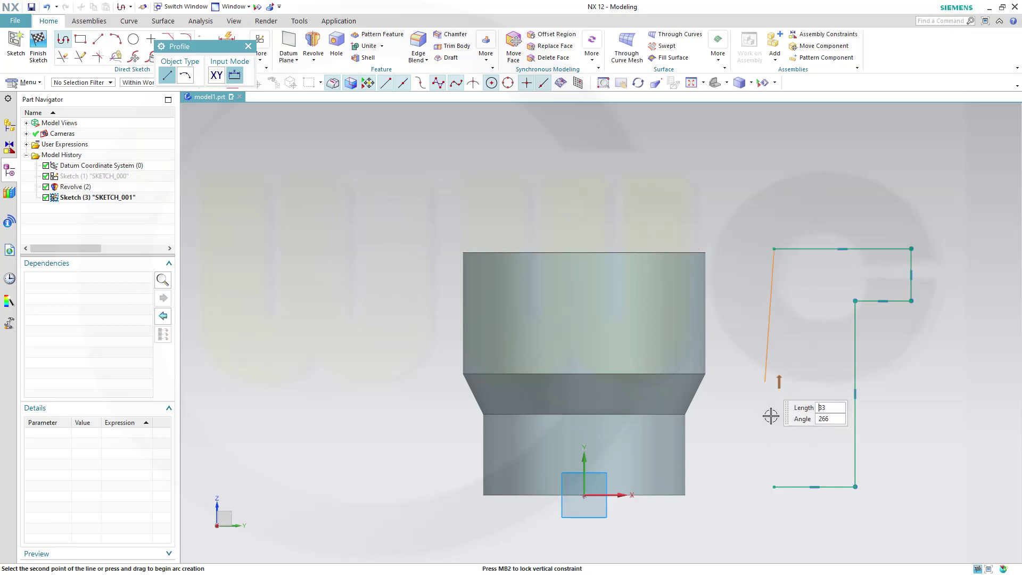
left_click(773, 484)
key("Escape")
Dimension the outline's bottom width to 15 and top width to 20
key("d")
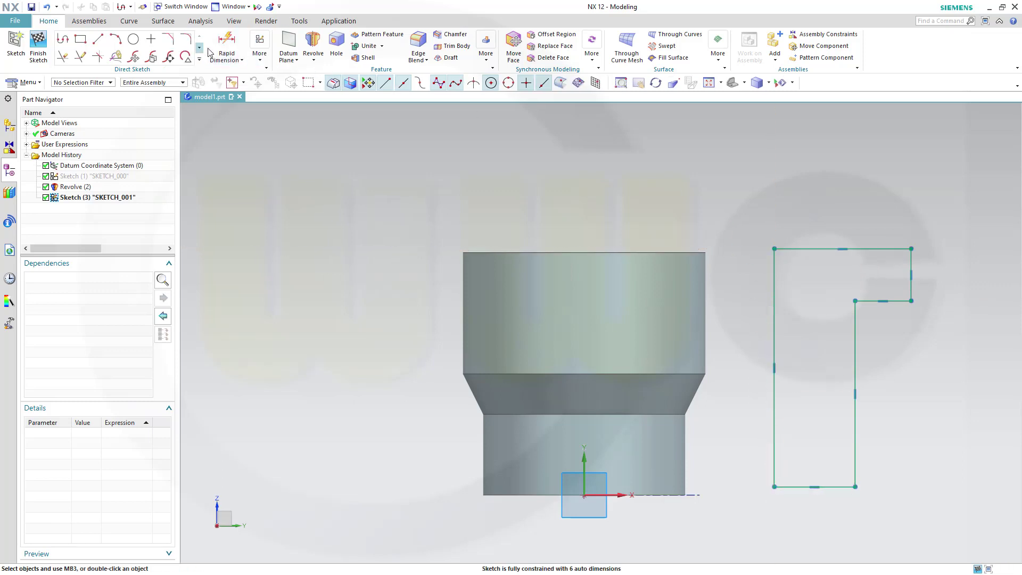
left_click(775, 440)
left_click(848, 442)
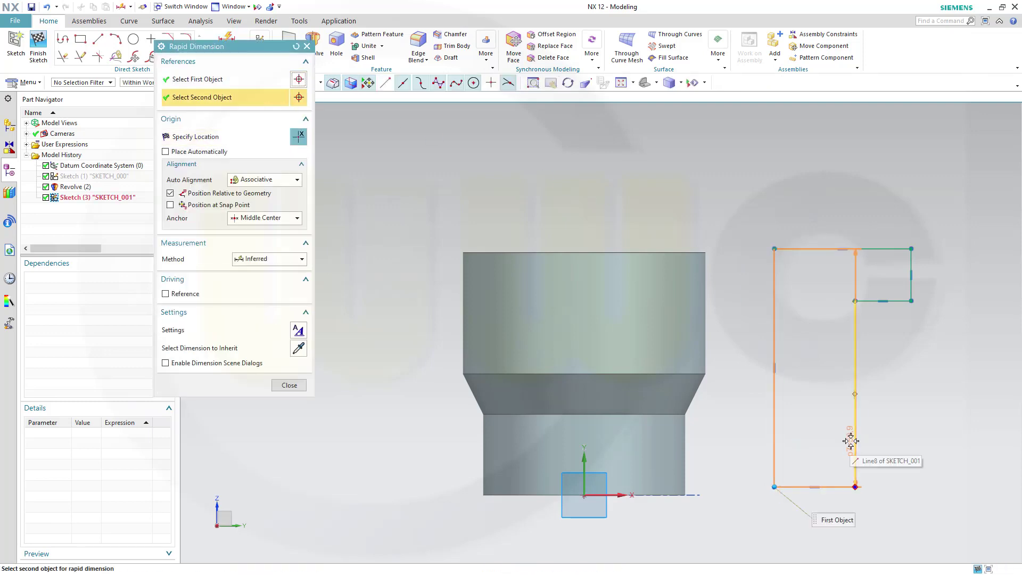
left_click(774, 286)
left_click(854, 423)
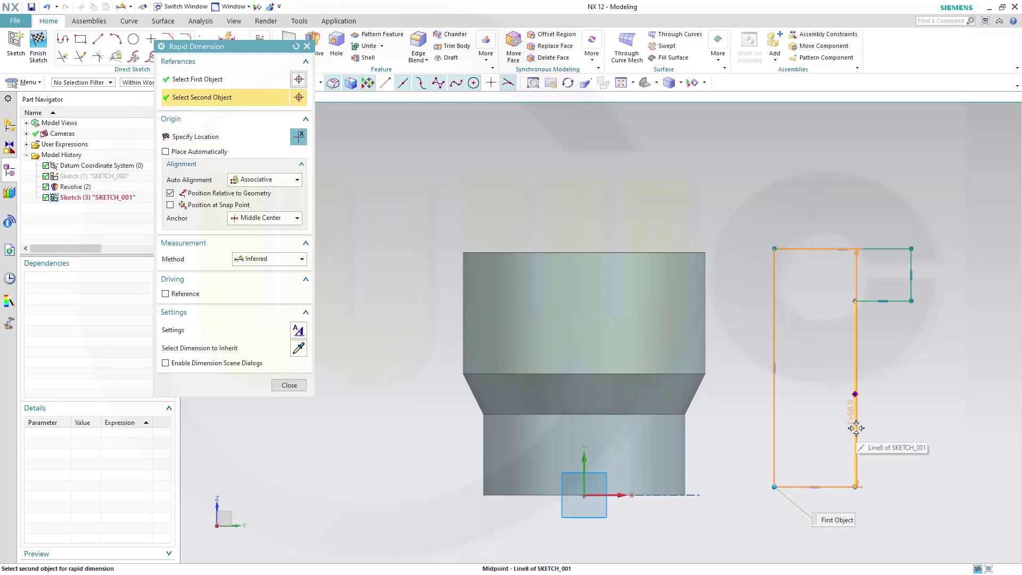
left_click(856, 462)
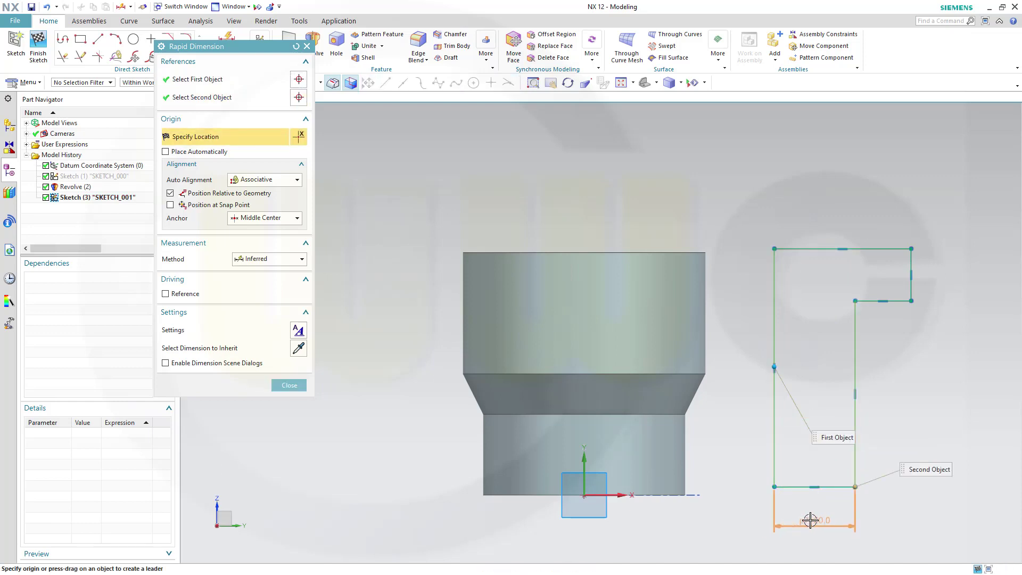
left_click(810, 520)
type("15")
key("Return")
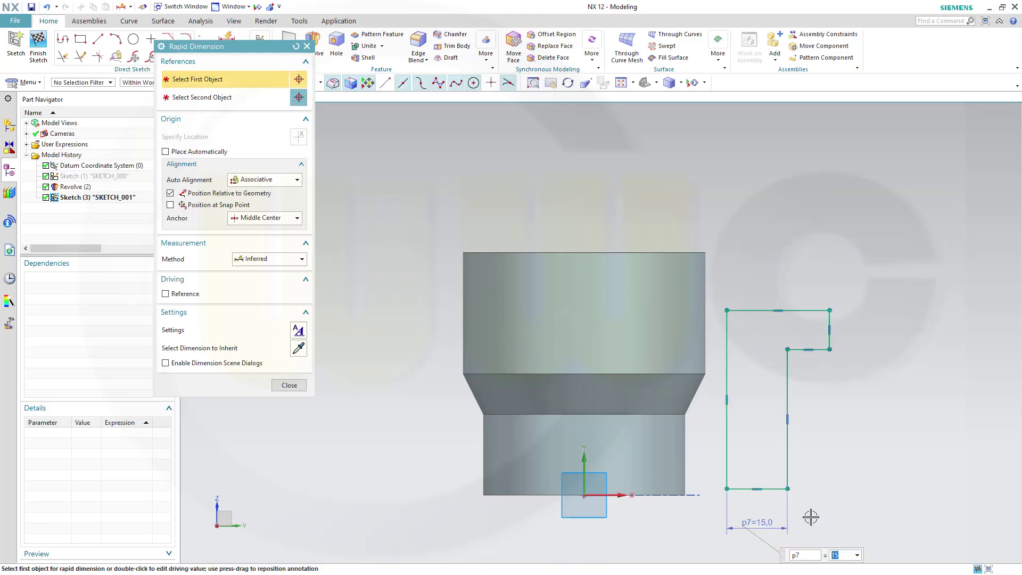
left_click(727, 331)
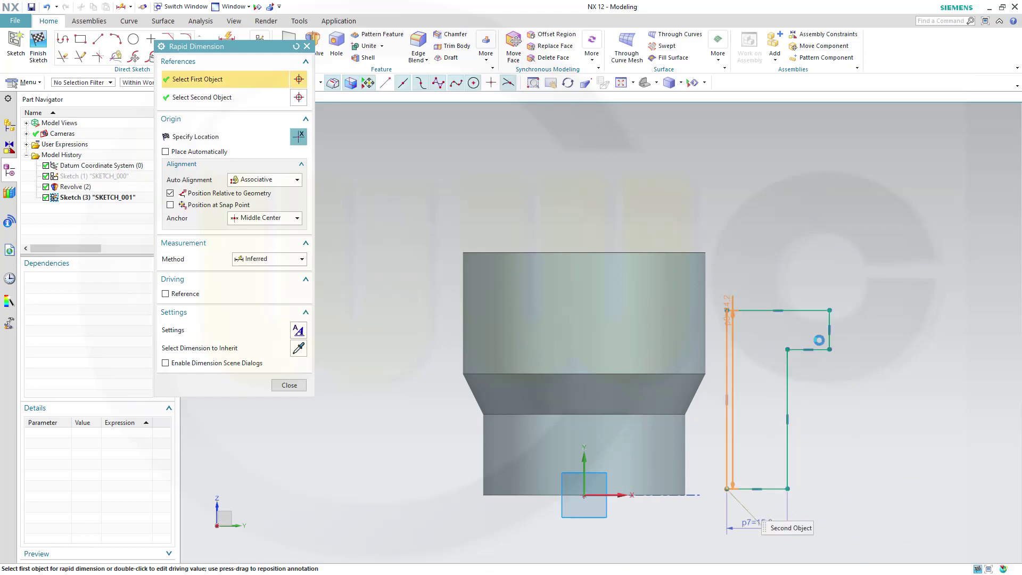
left_click(830, 343)
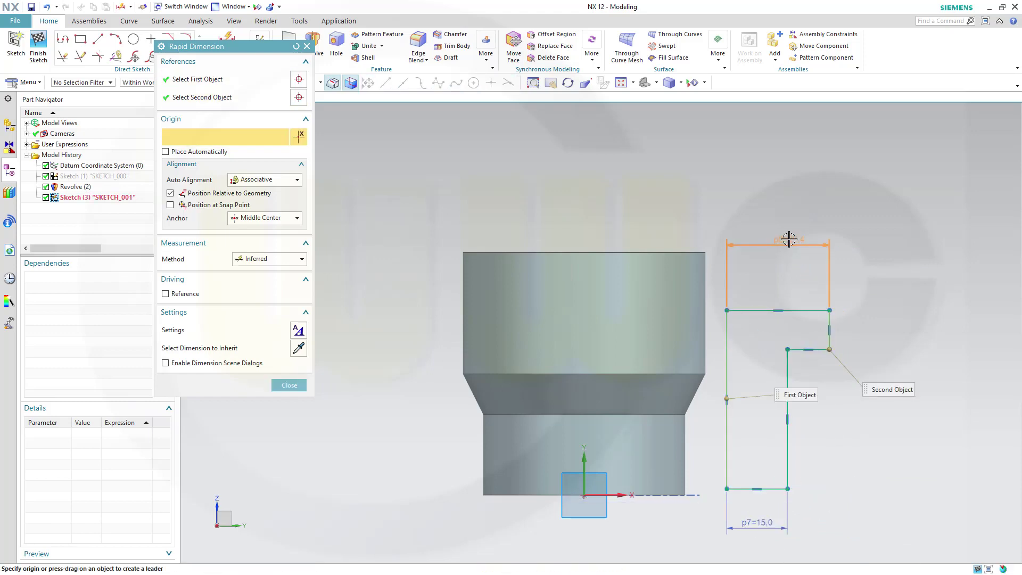
left_click(788, 239)
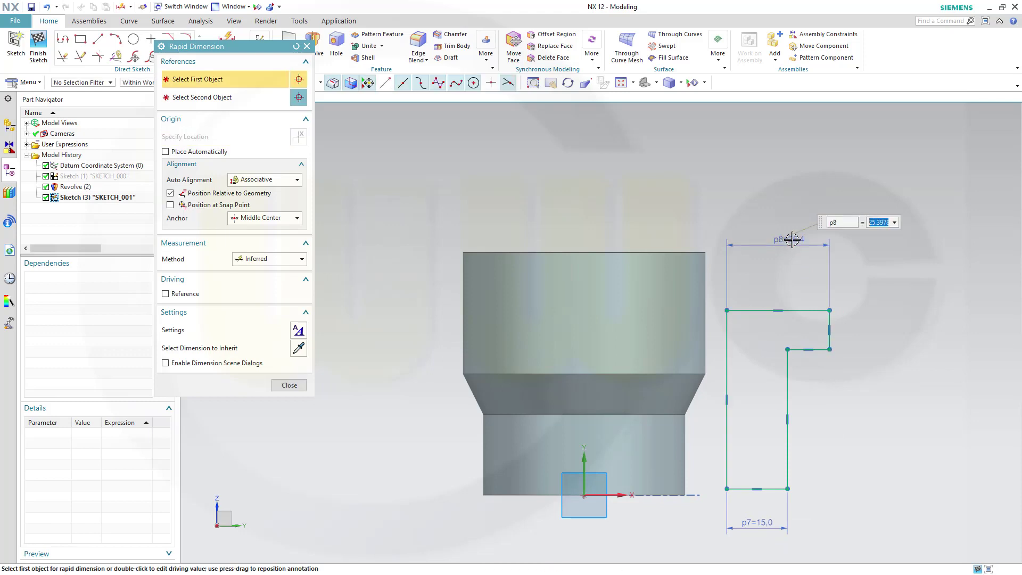
key("Return")
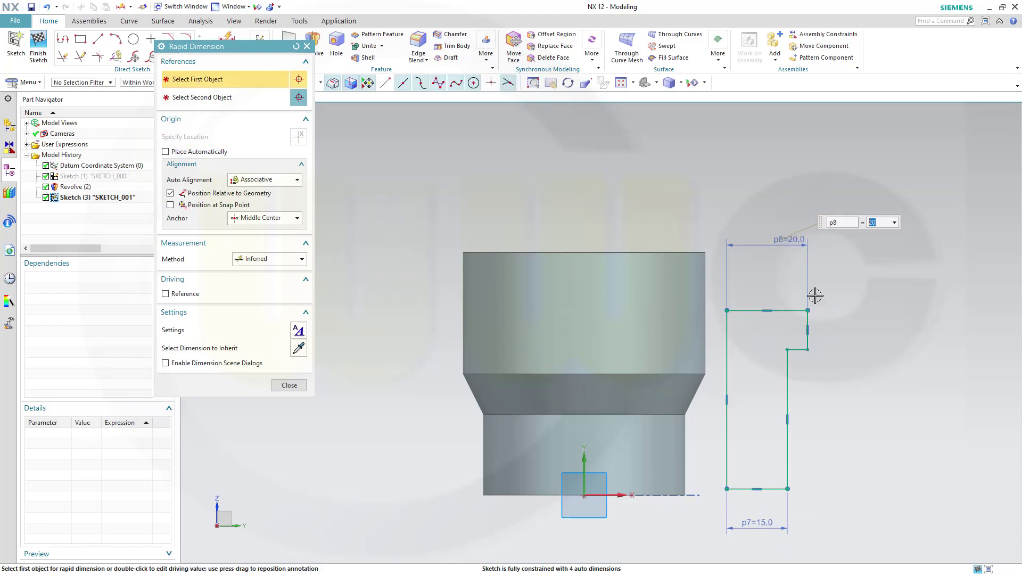
Set the overall height to 60 and the step height to 15
left_click(726, 468)
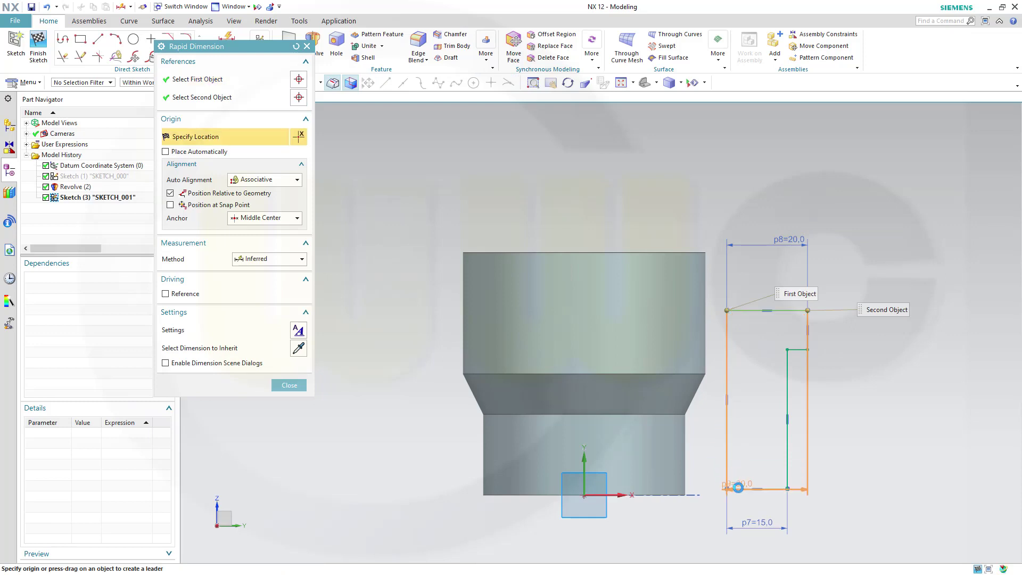
left_click(852, 433)
type("60")
key("Return")
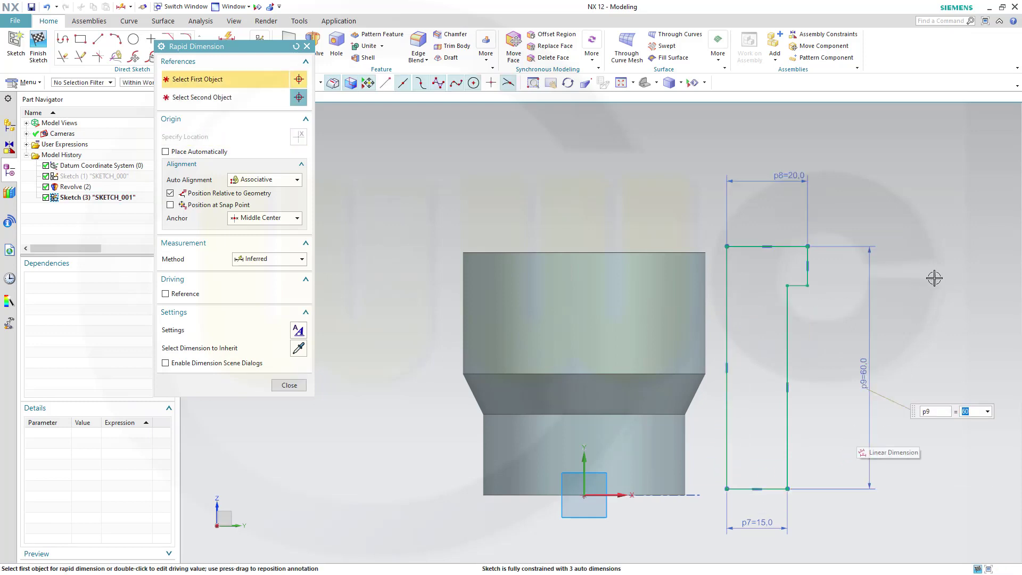
left_click(781, 247)
left_click(798, 286)
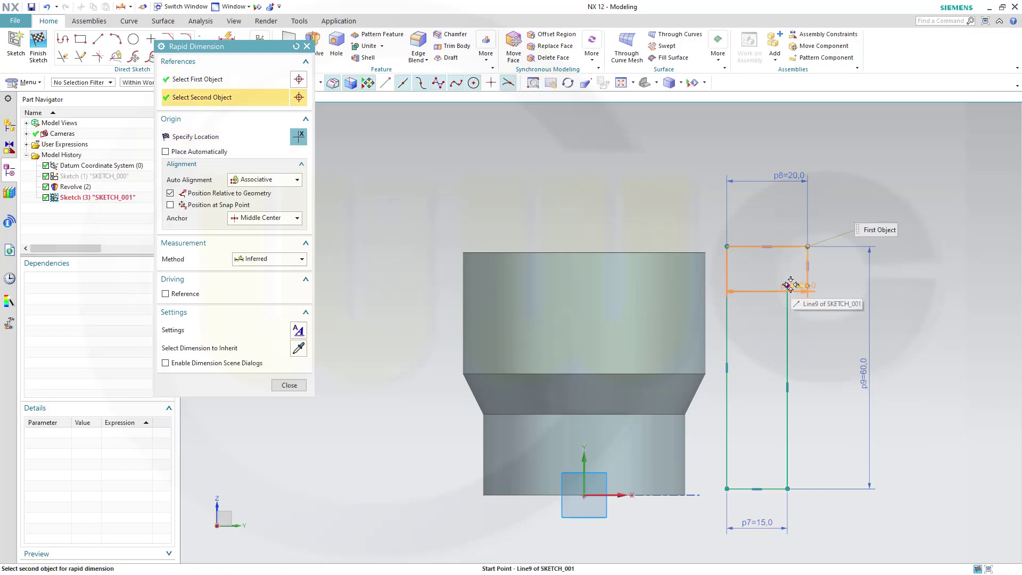
left_click(808, 270)
left_click(811, 272)
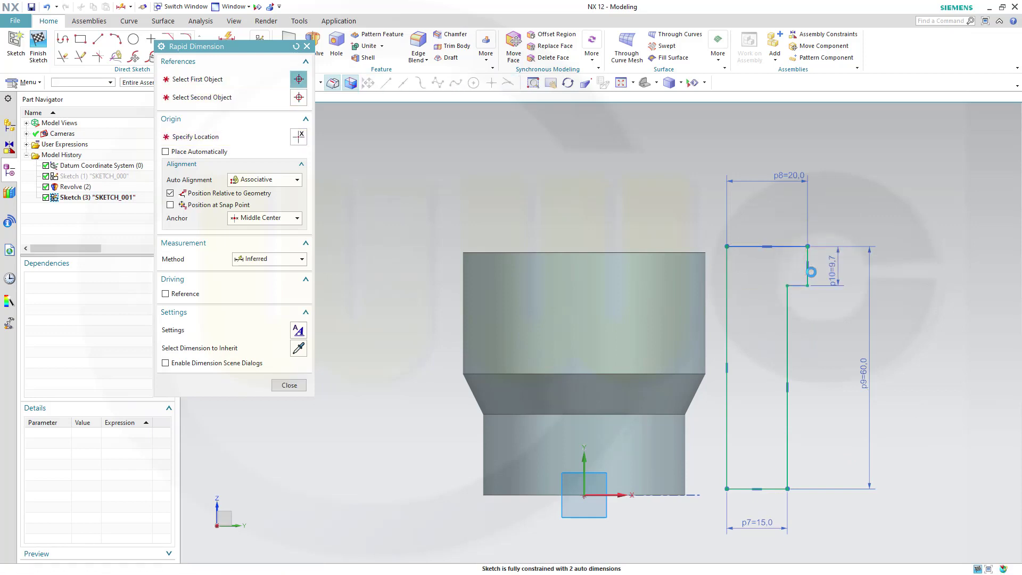
type("15")
key("Return")
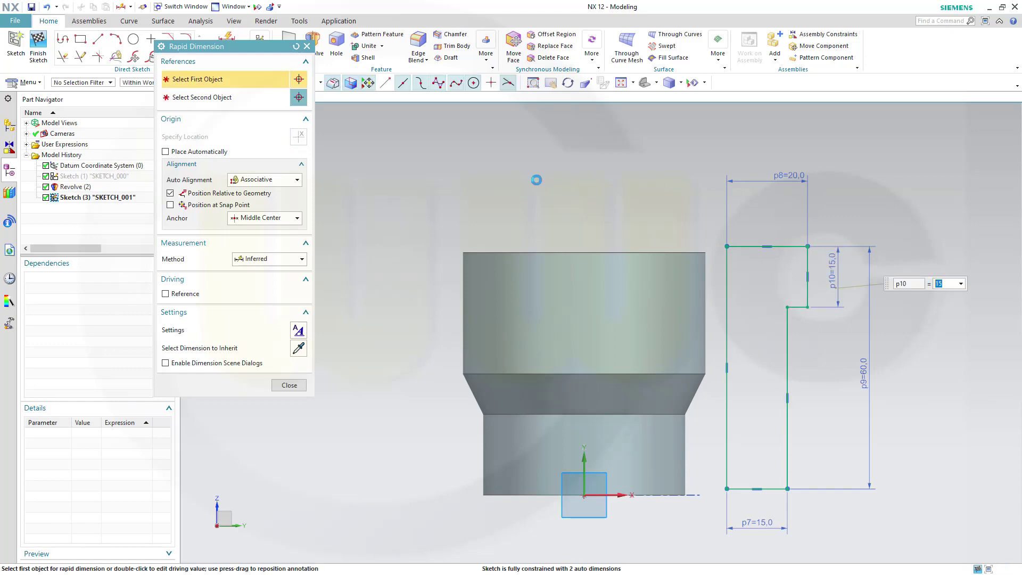
key("Escape")
key("Escape")
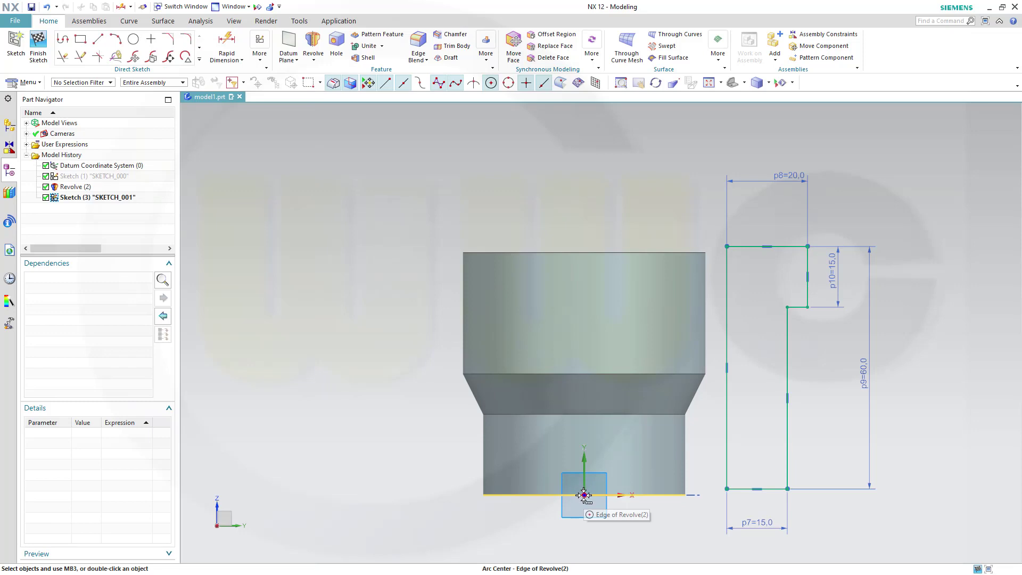
Make SKETCH_001's bottom-left corner coincident with the sketch origin and finish the sketch
left_click(584, 495)
left_click(646, 489)
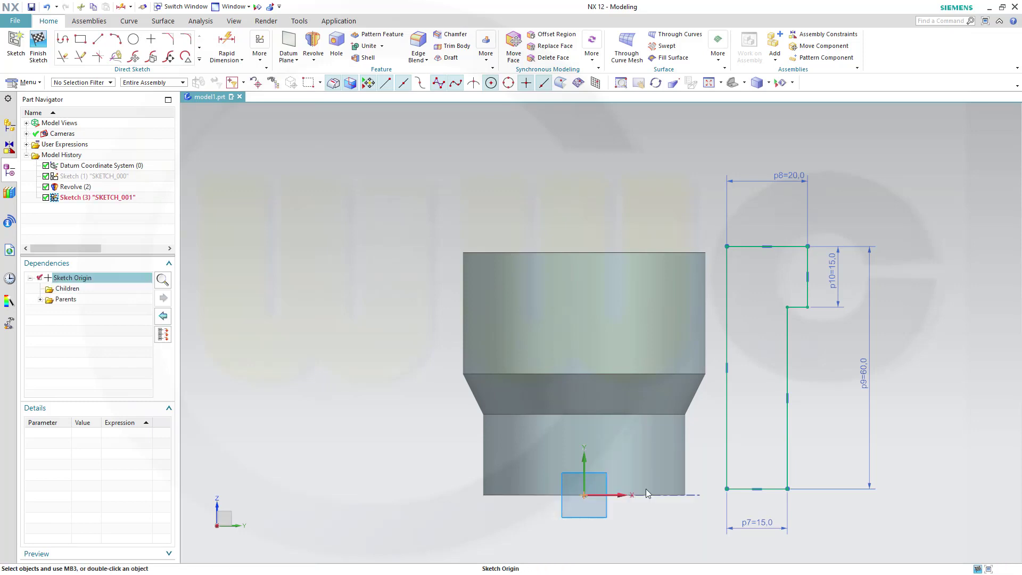
left_click(726, 489)
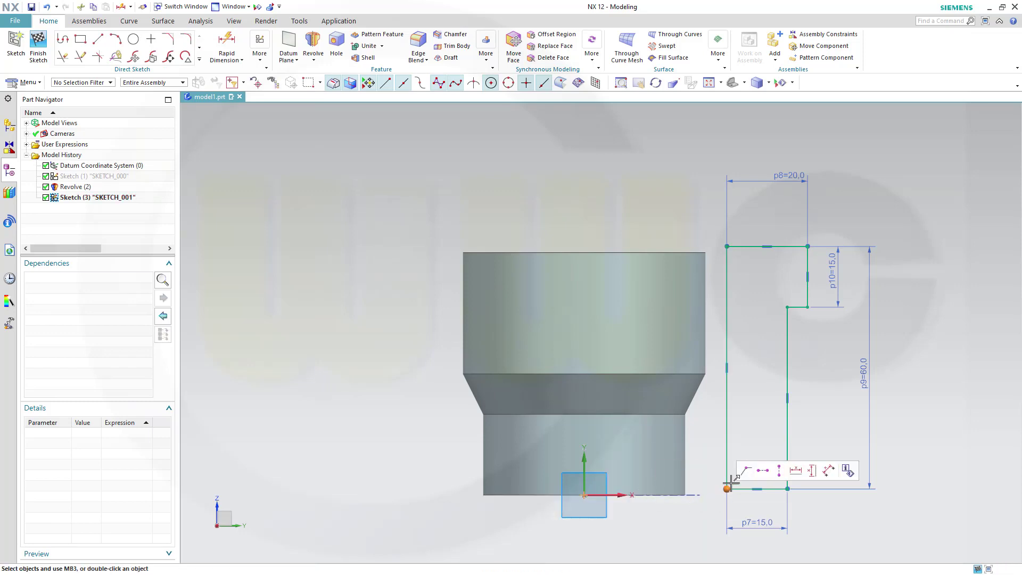
left_click(746, 469)
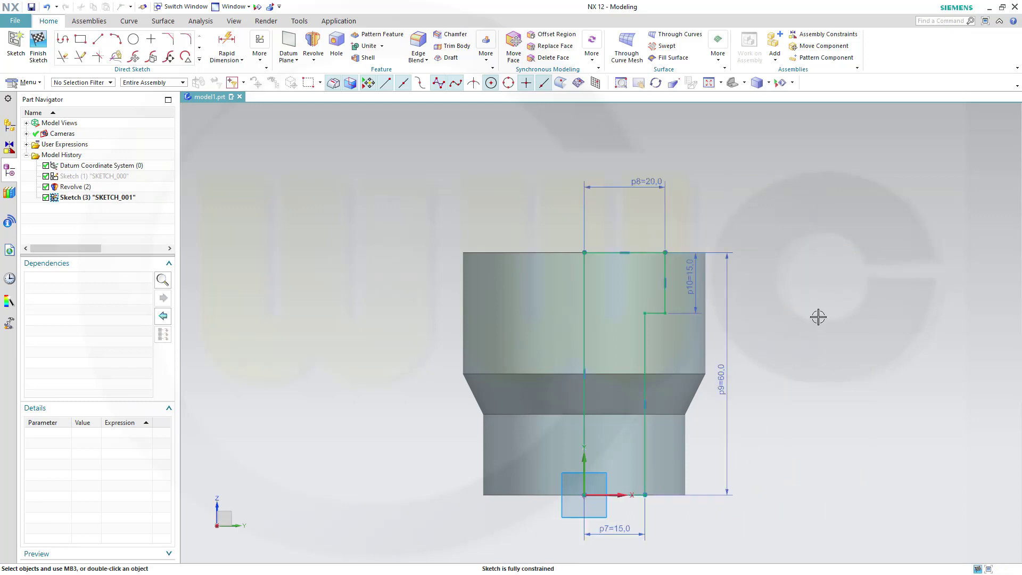
left_click(38, 47)
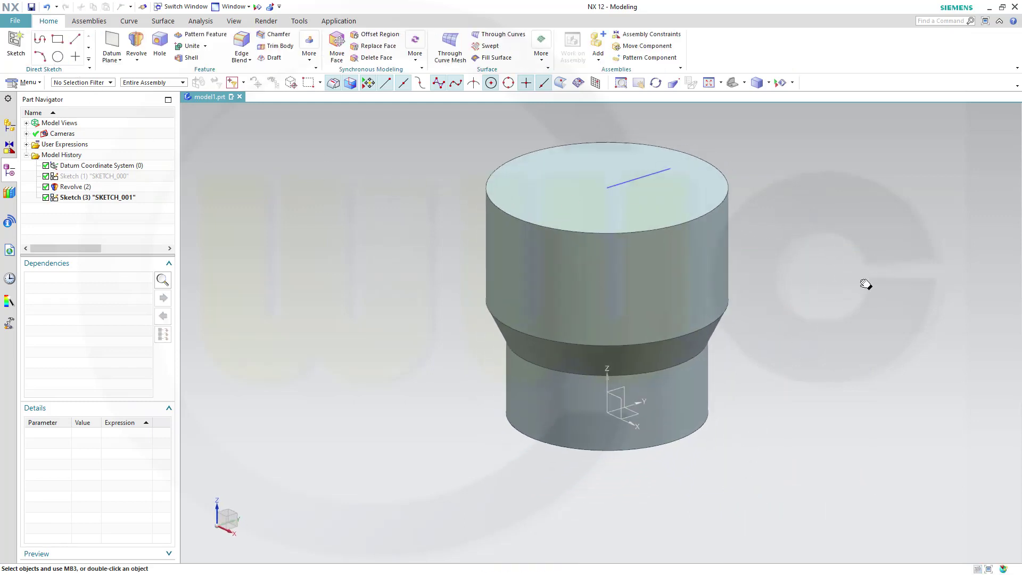
Revolve Sketch (3) 360° about Z through the origin with Boolean Subtract to cut the bore
left_click(137, 45)
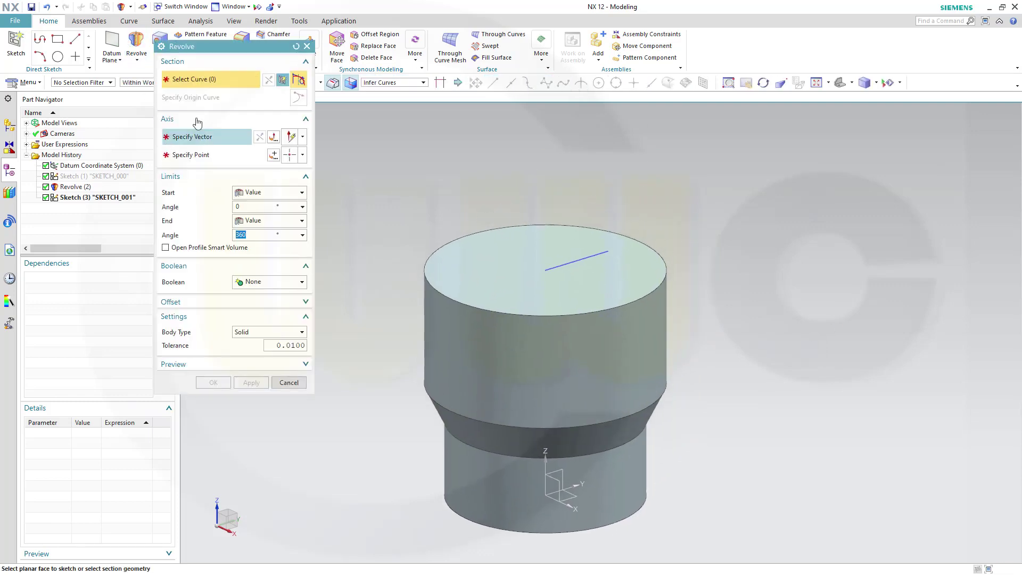
left_click(94, 197)
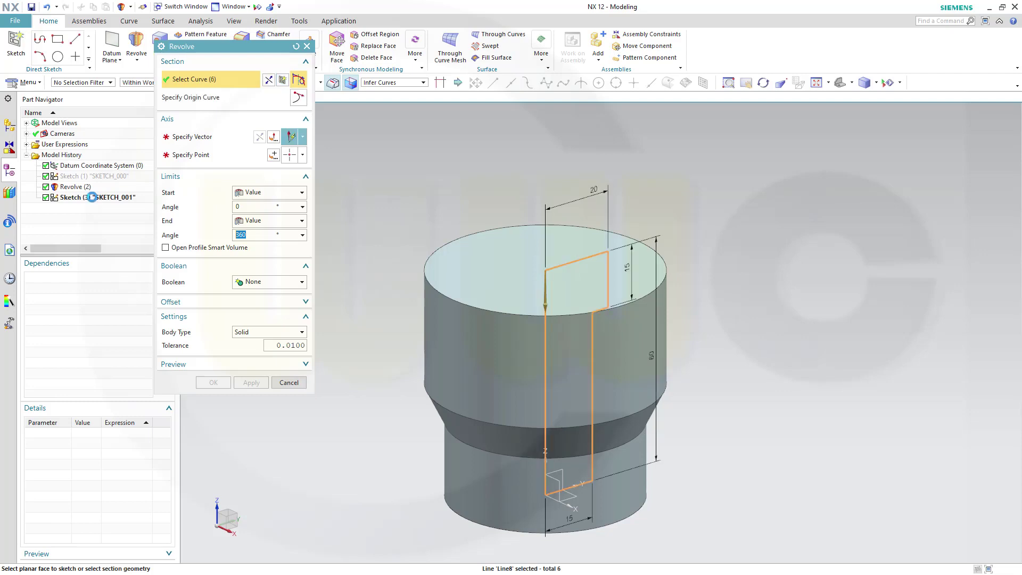
left_click(192, 137)
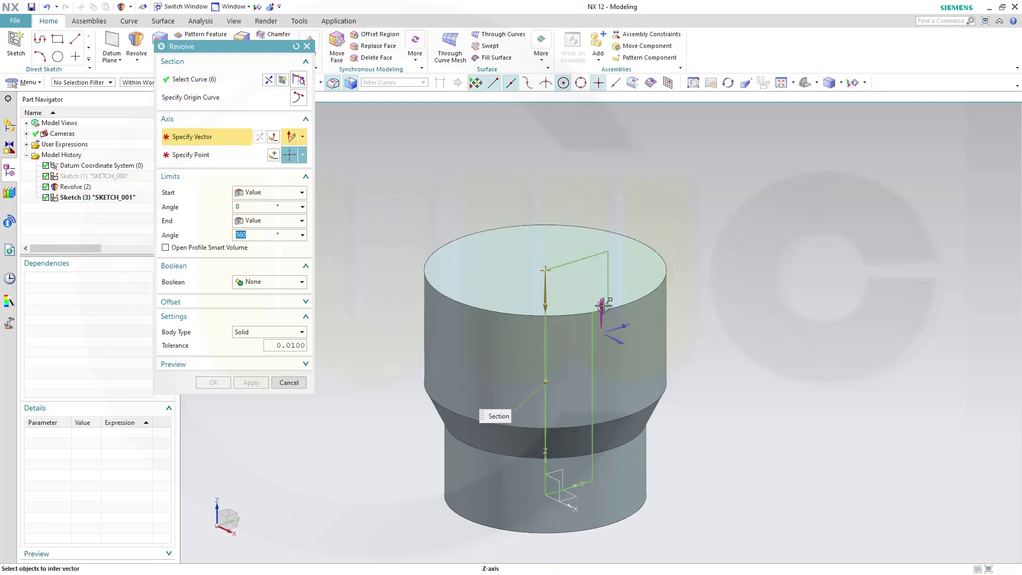
left_click(610, 276)
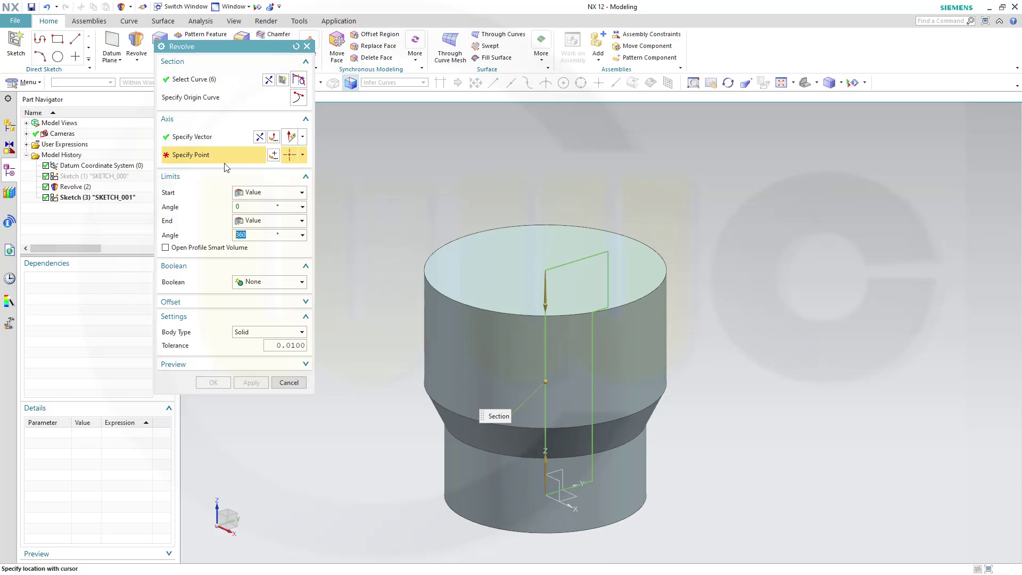
left_click(273, 155)
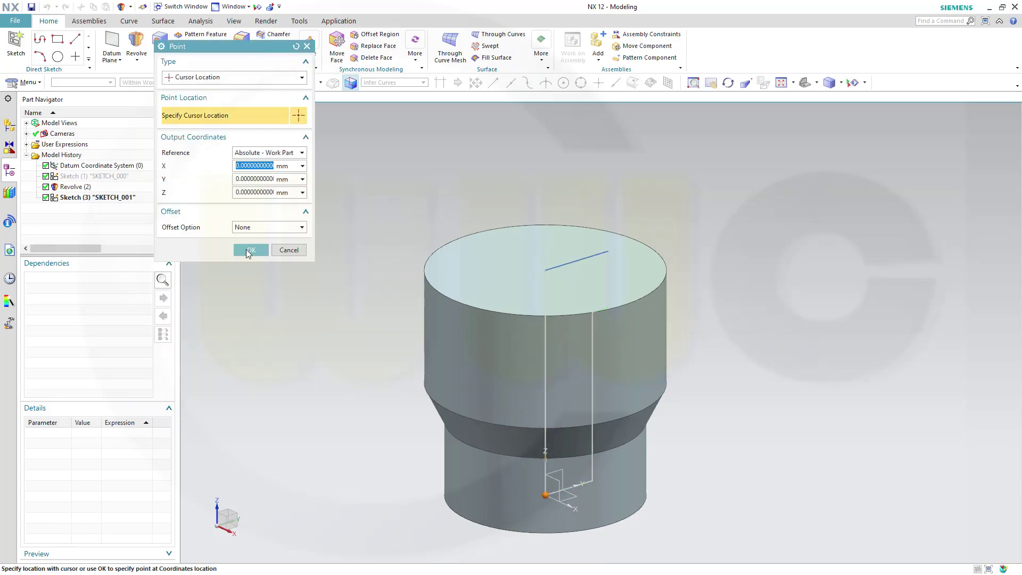
left_click(245, 250)
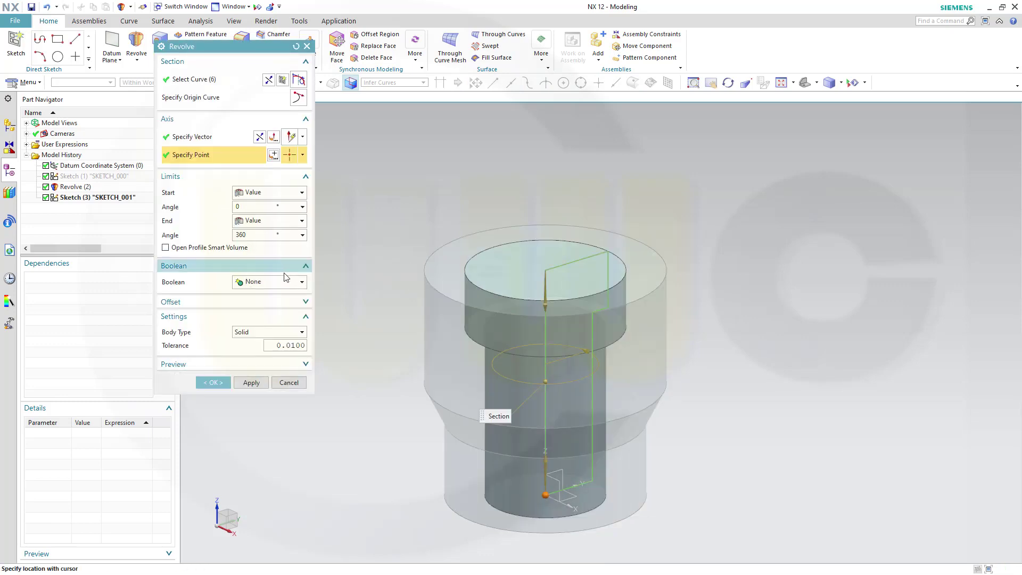
left_click(302, 283)
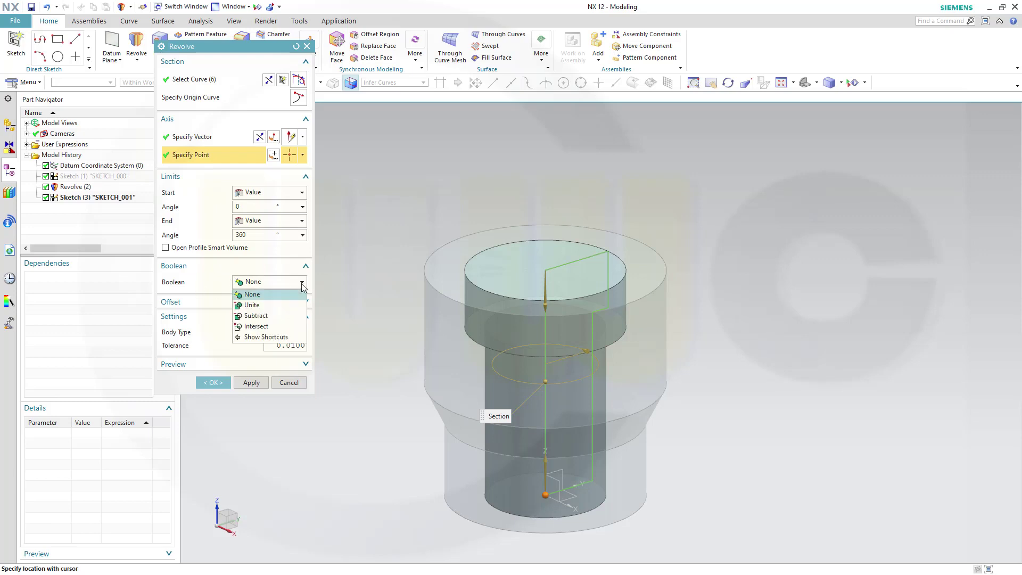
left_click(256, 315)
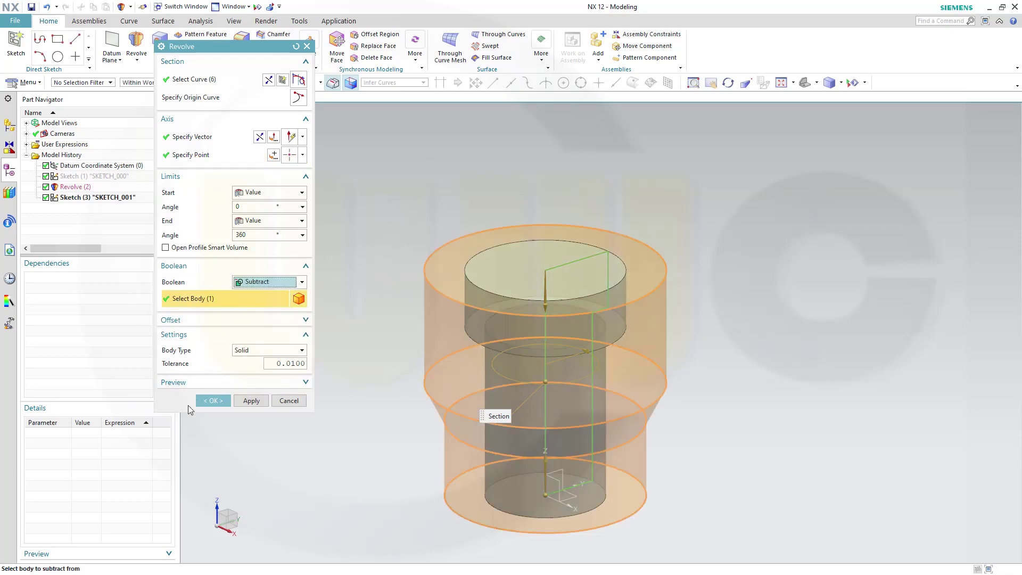
left_click(214, 401)
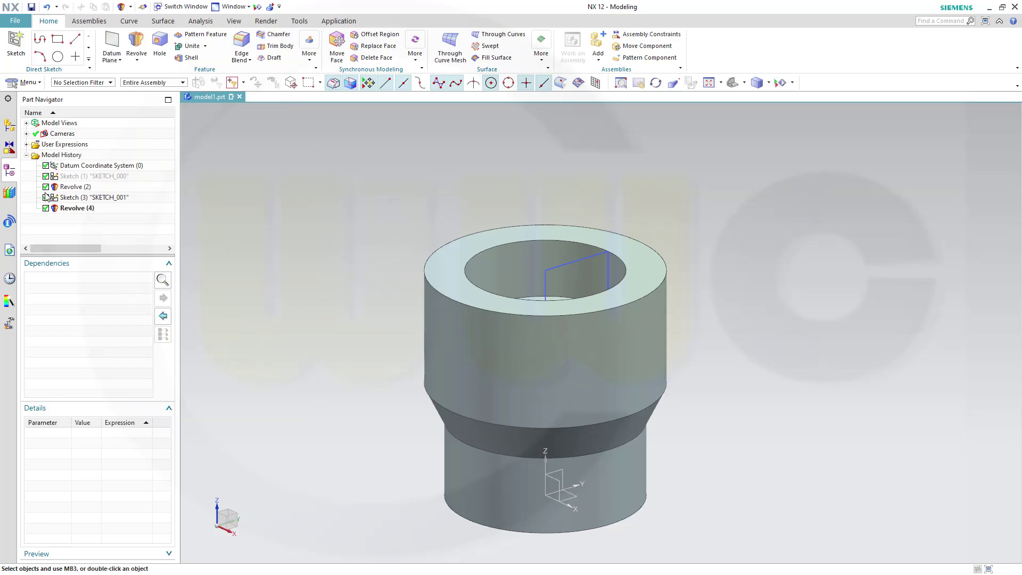
Hide the bore profile sketch and start a new sketch on the YZ plane
right_click(75, 198)
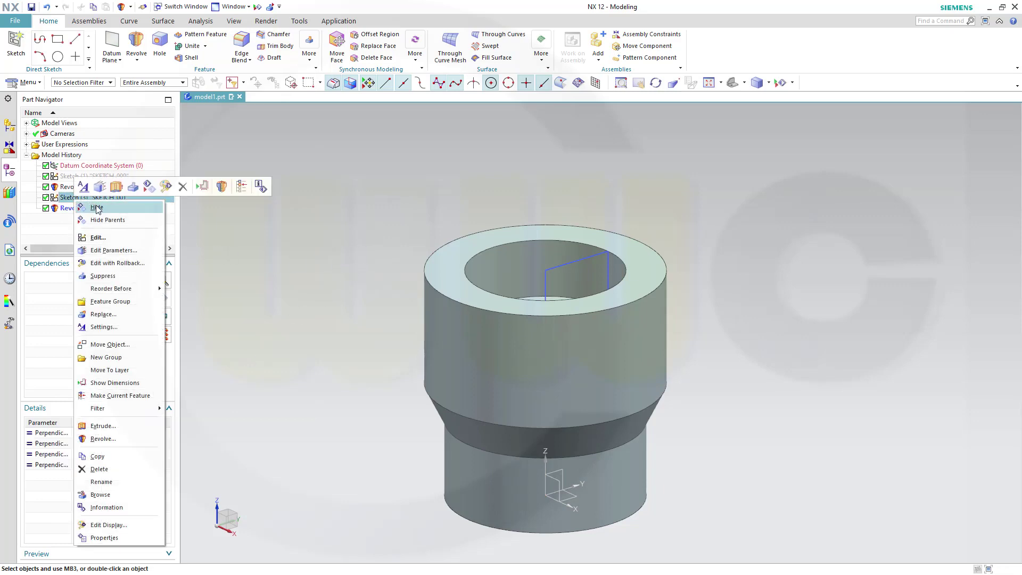
left_click(97, 208)
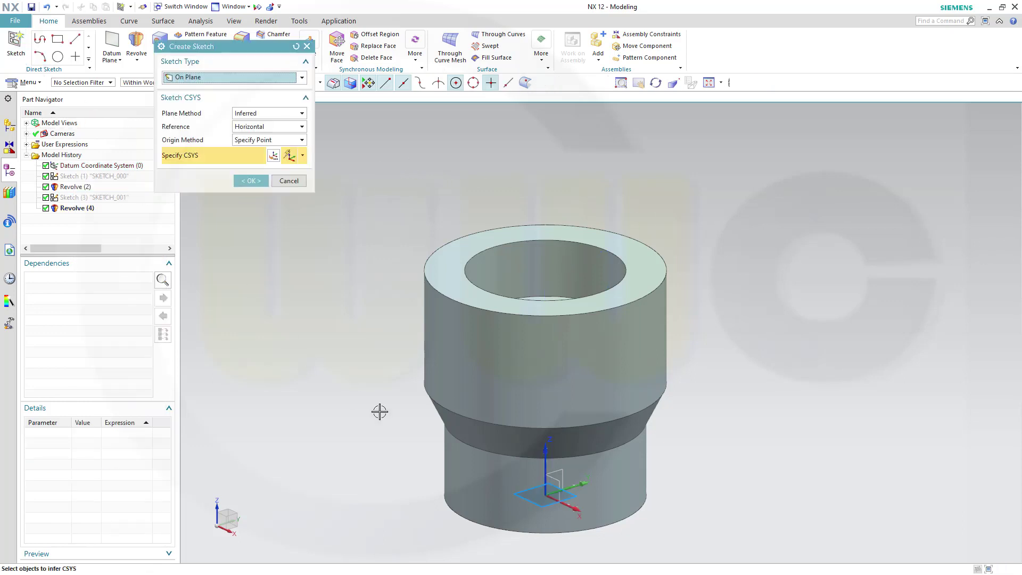
left_click(558, 471)
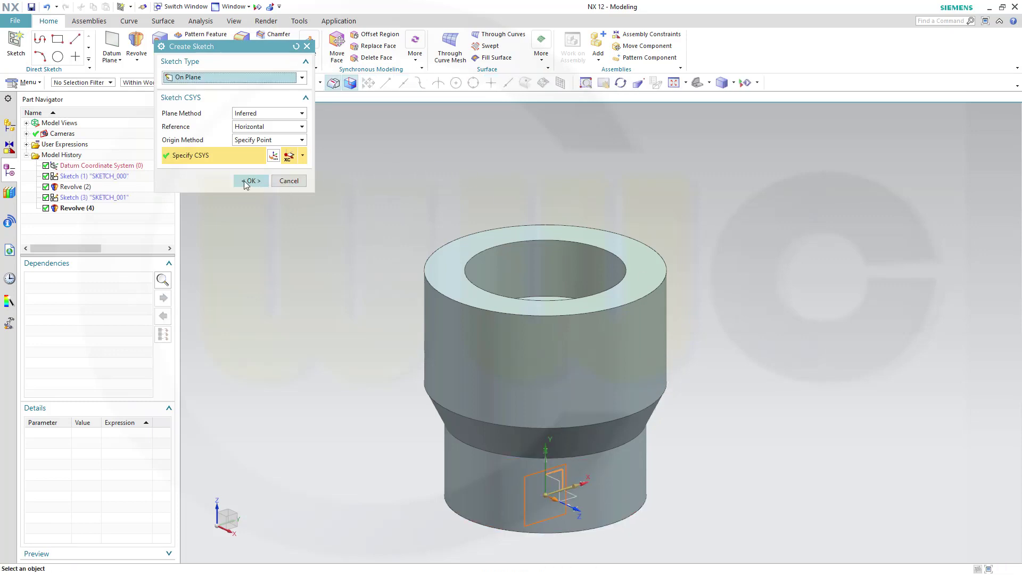
left_click(248, 181)
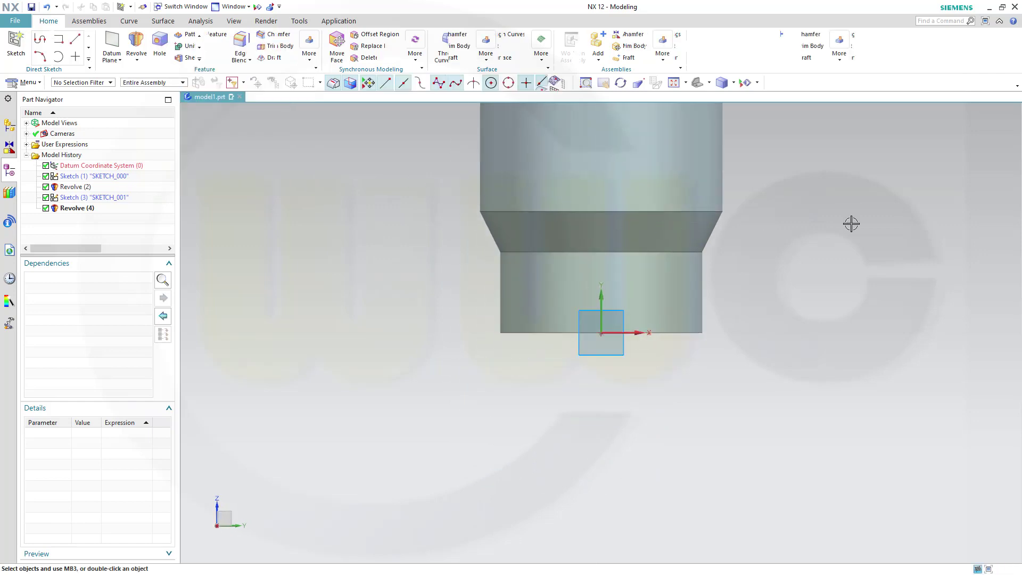
Draw a rectangle beside the part
middle_click_drag(848, 255, 759, 408, "shift")
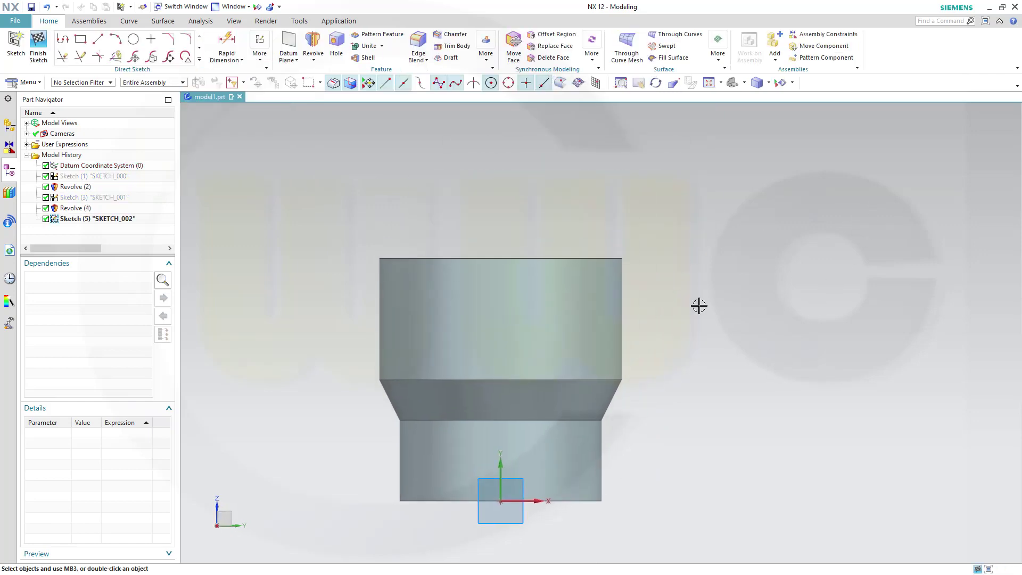
left_click(80, 38)
left_click(707, 251)
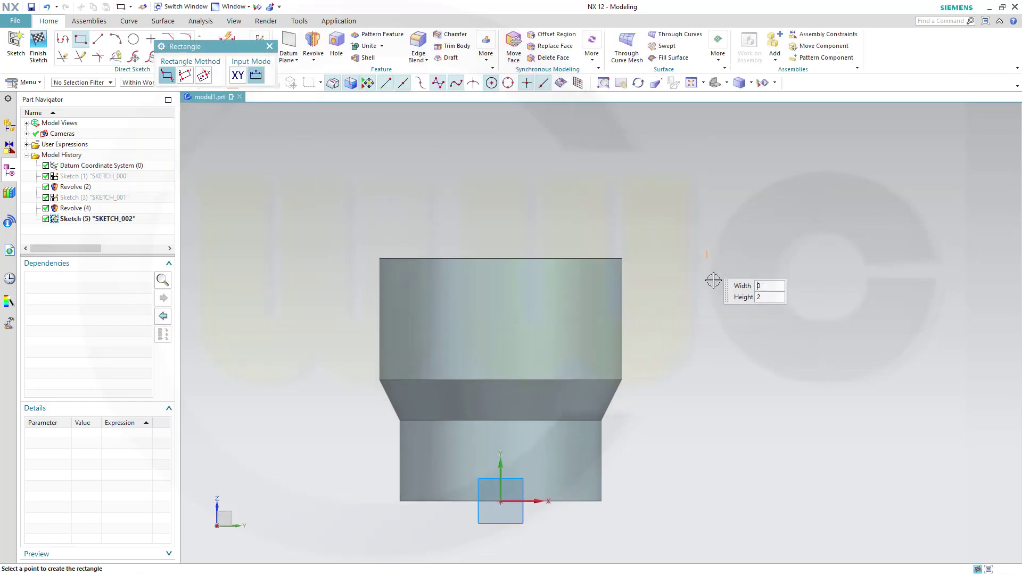
left_click(836, 314)
key("Escape")
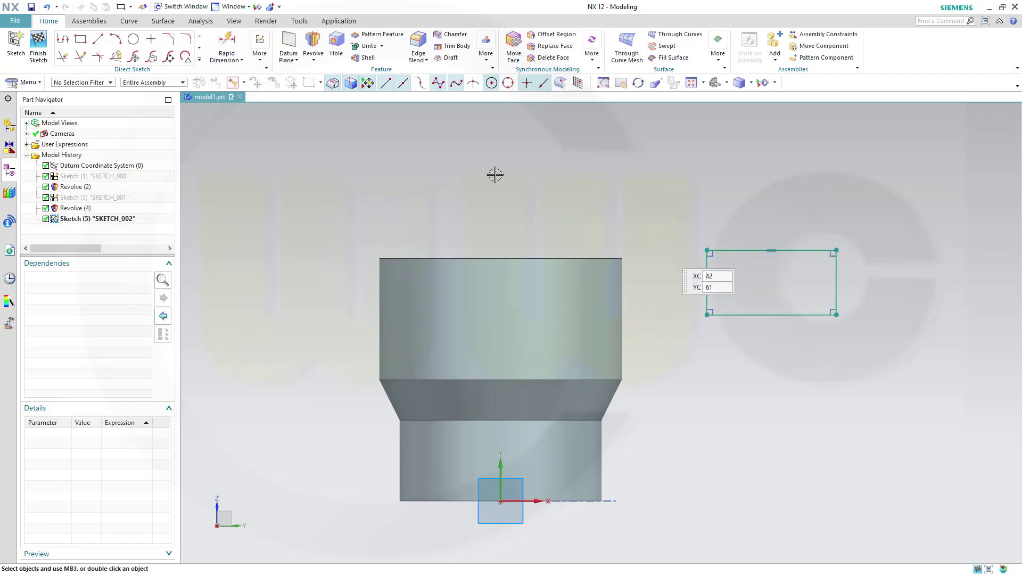
left_click(226, 45)
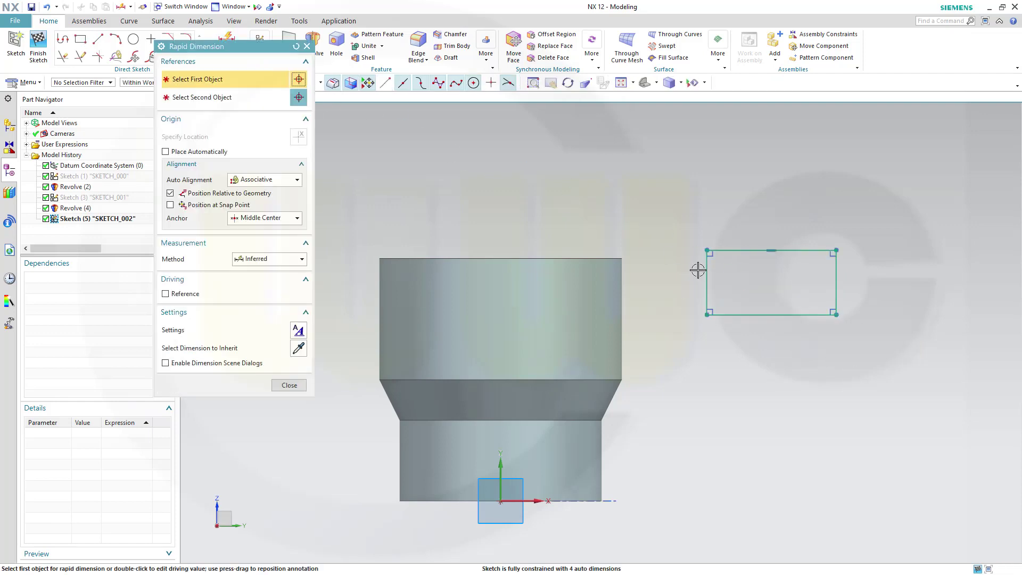
Dimension the rectangle 30 wide and 15 tall
left_click(706, 269)
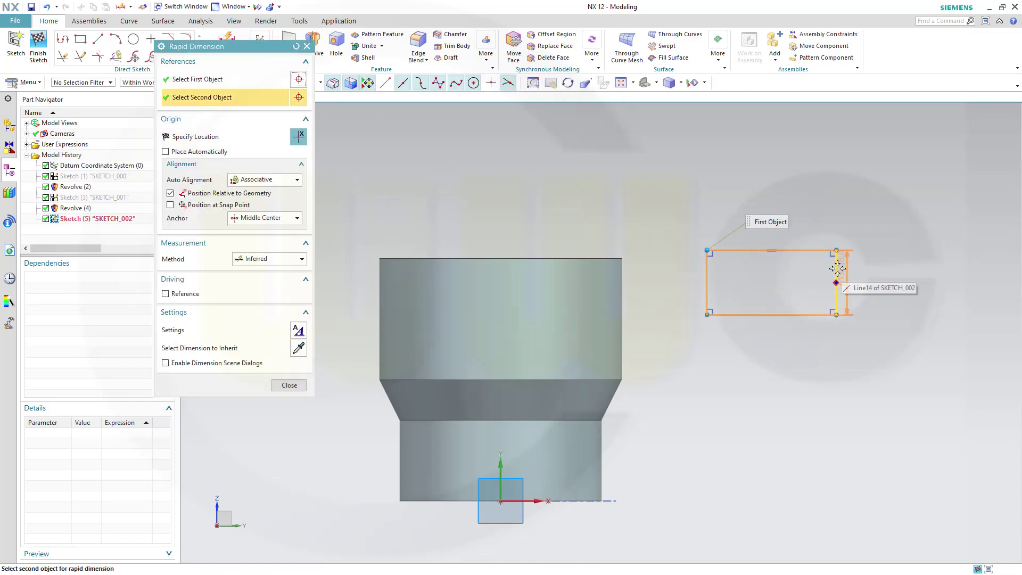
left_click(836, 282)
left_click(771, 185)
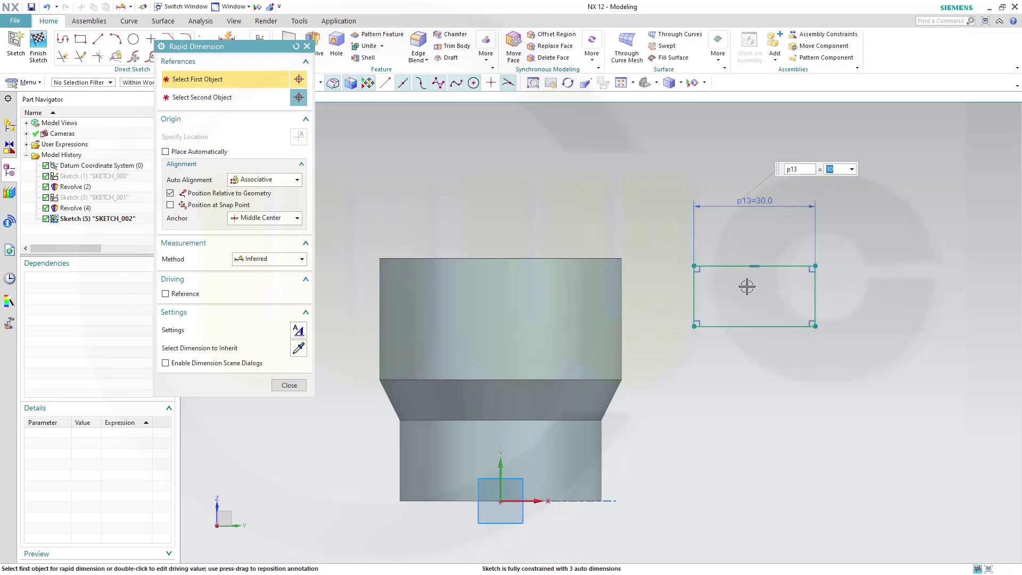
left_click(721, 326)
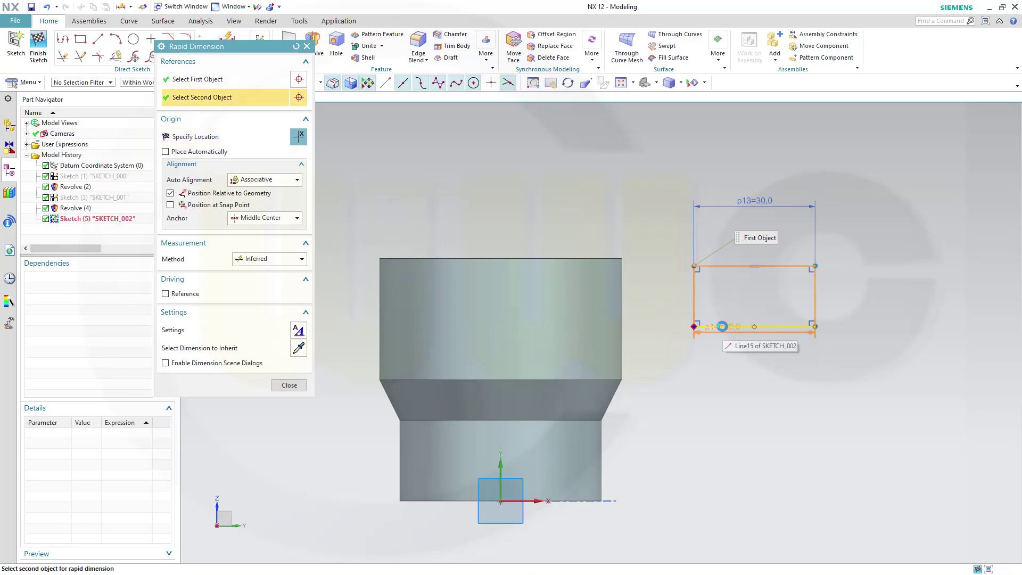
left_click(722, 326)
left_click(857, 297)
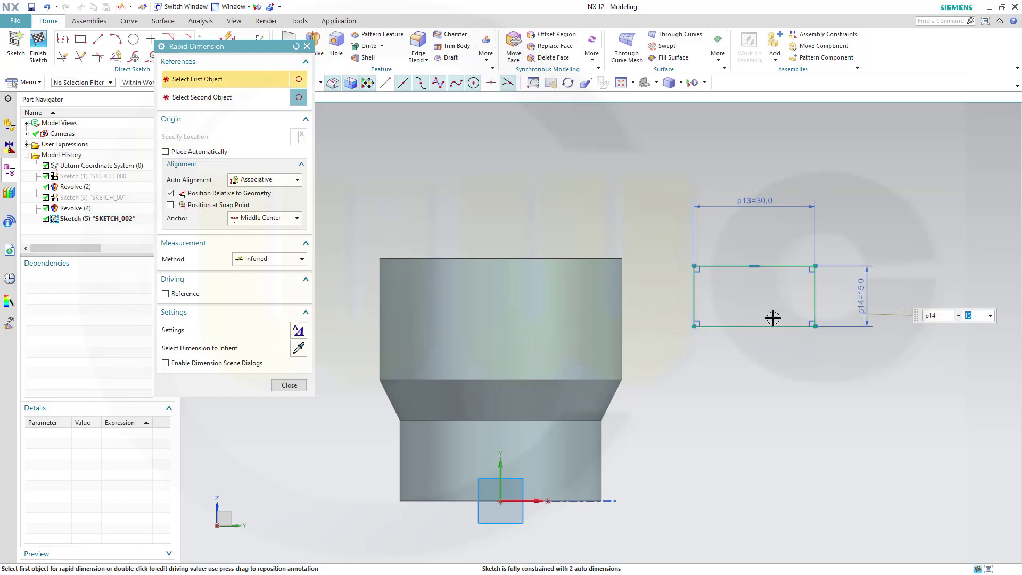
Place the rectangle's top line 60 from the sketch horizontal axis
left_click(726, 266)
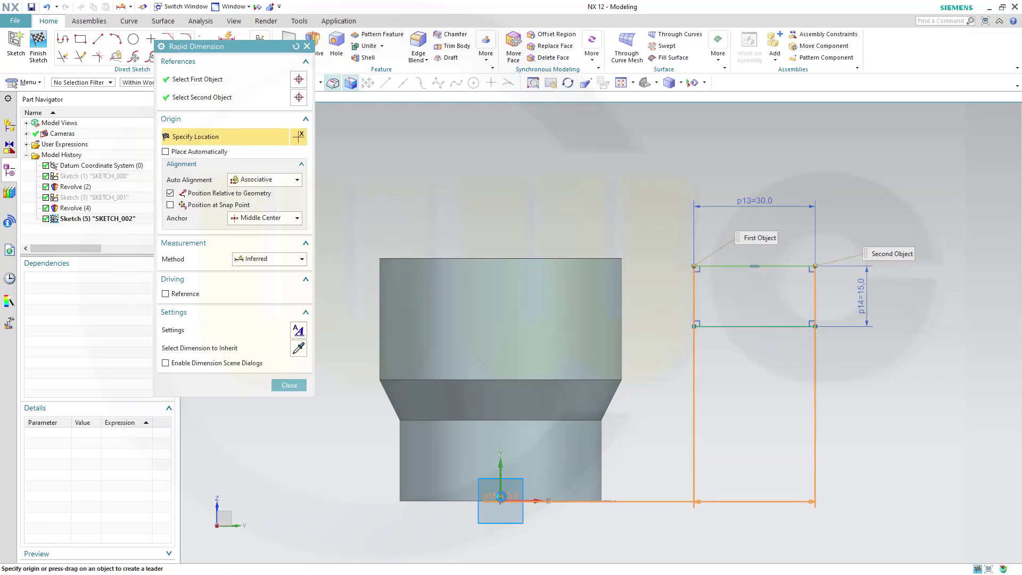
left_click(500, 497)
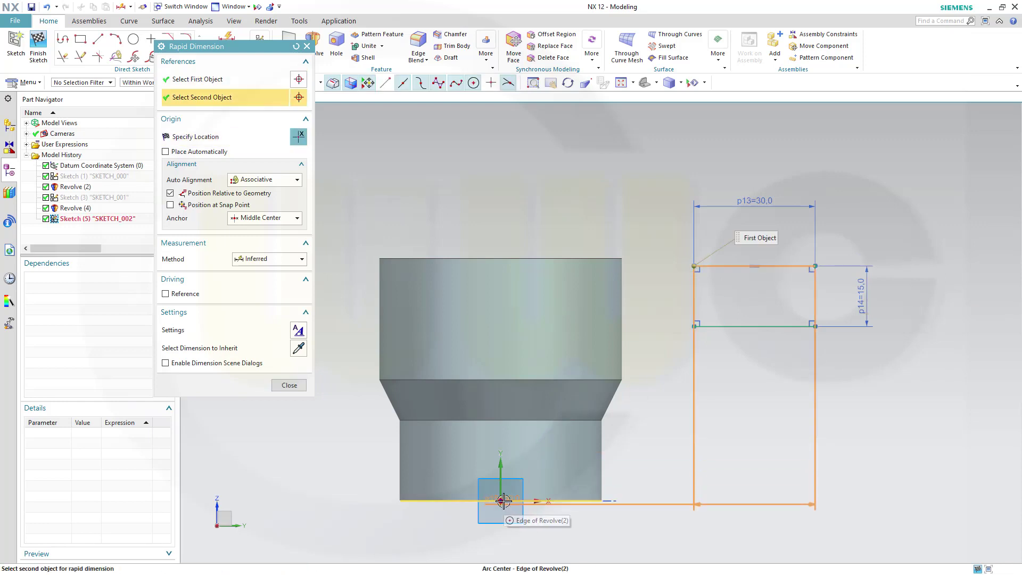
left_click(502, 501)
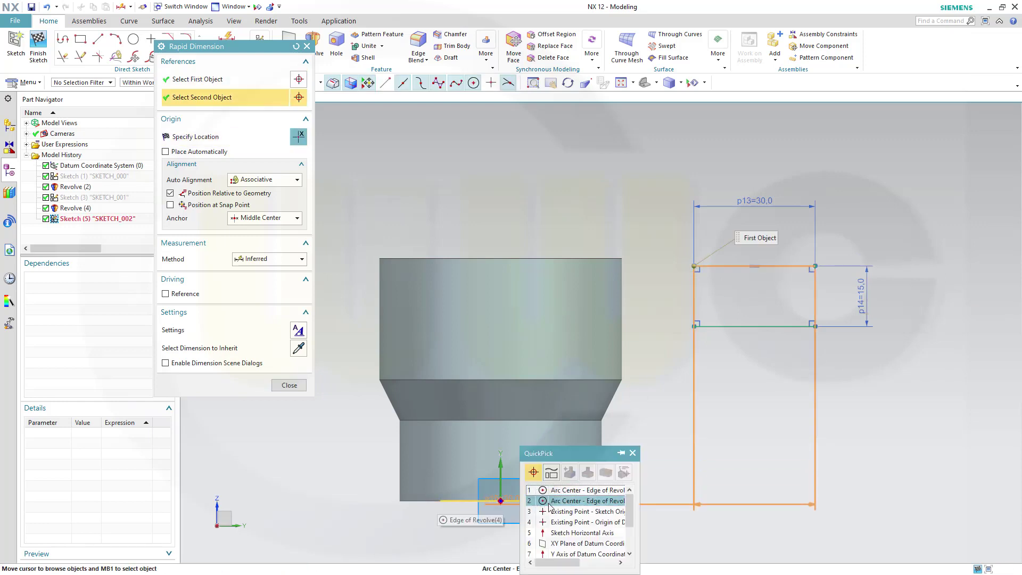
left_click(562, 532)
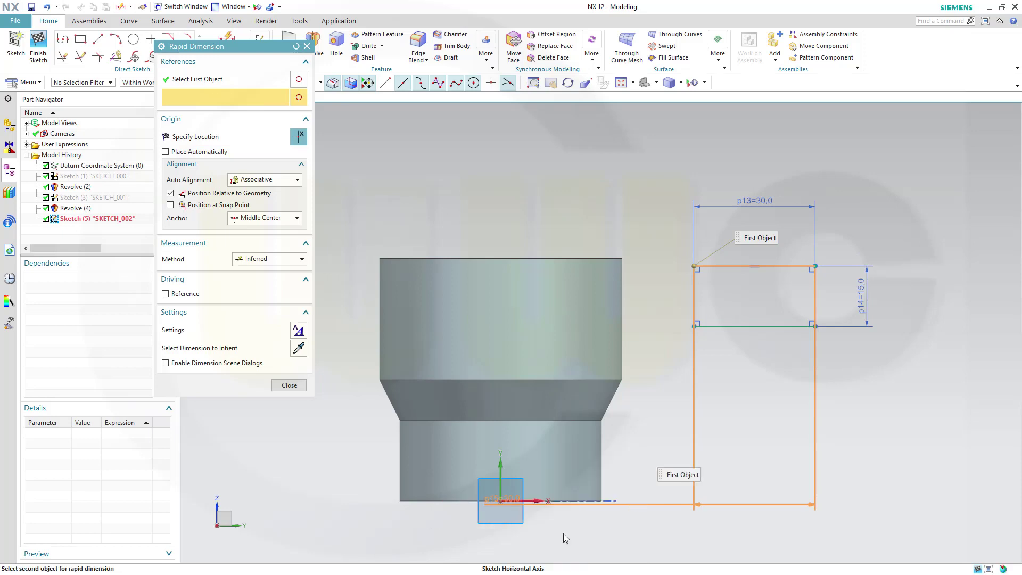
left_click(732, 421)
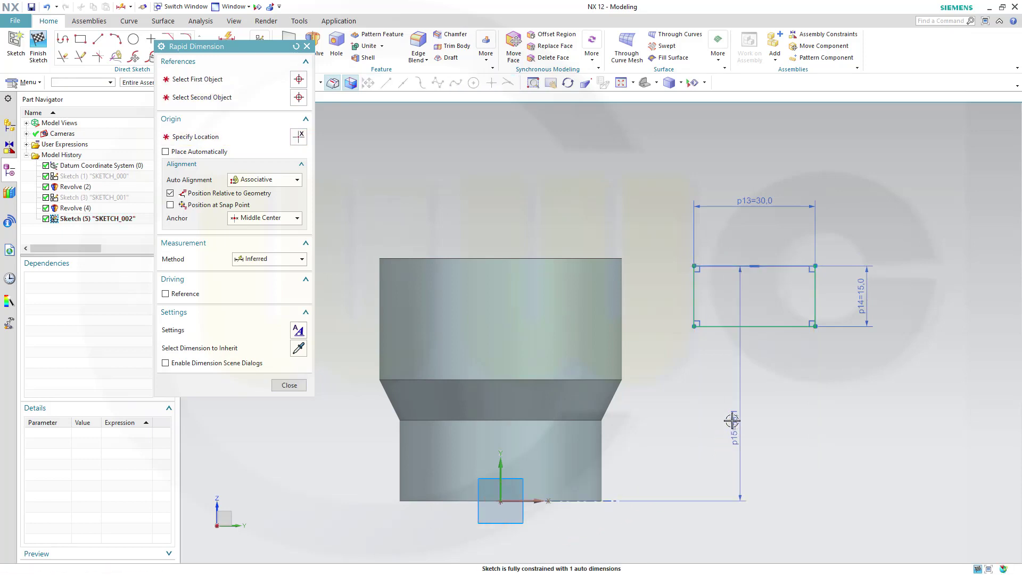
type("60")
key("Return")
key("Escape")
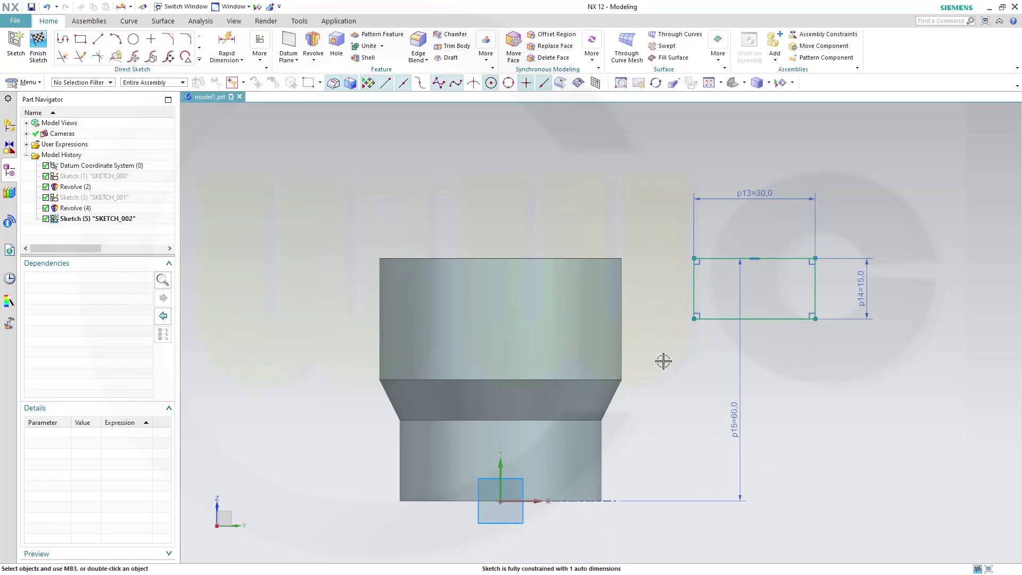
Make the rectangle's left edge collinear with the sketch vertical axis
left_click(500, 467)
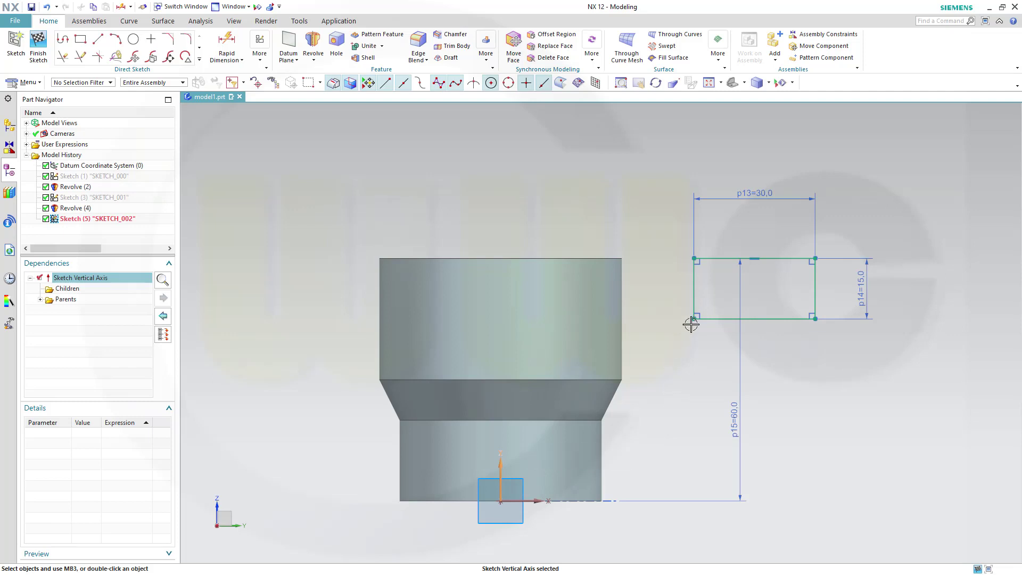
left_click(694, 302)
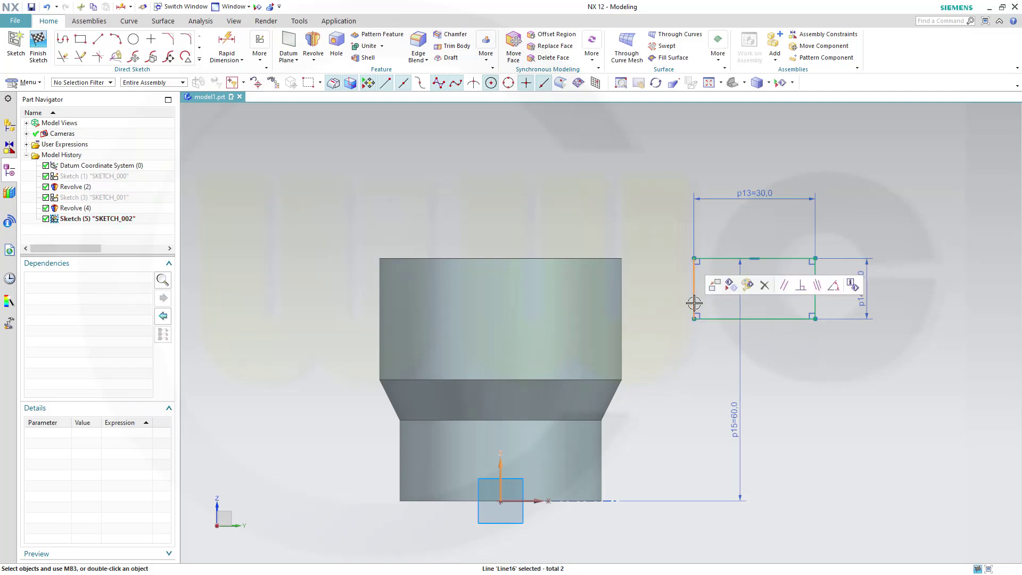
left_click(817, 287)
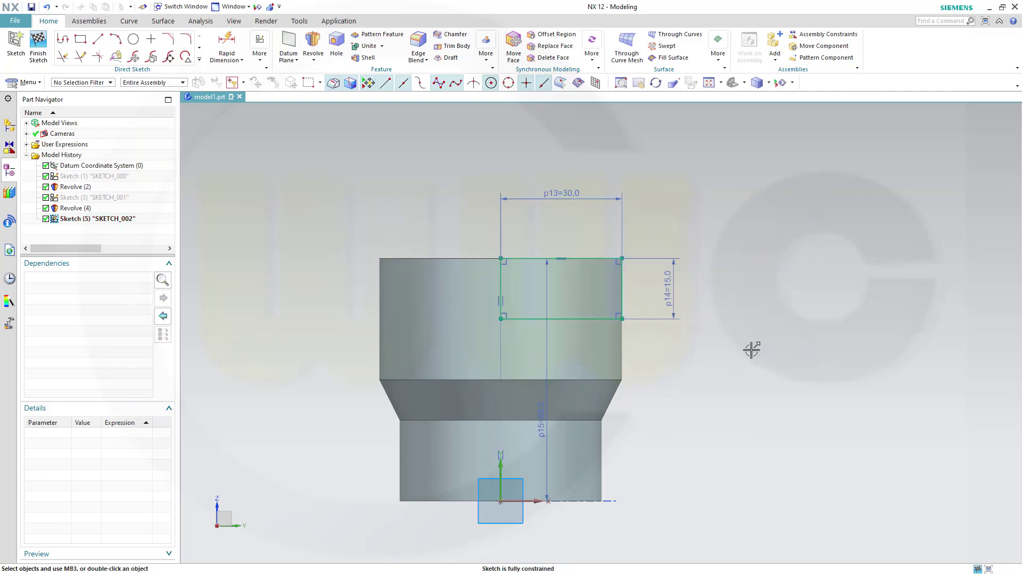
Finish the sketch and revolve SKETCH_002 about the Z axis through the origin
left_click(38, 45)
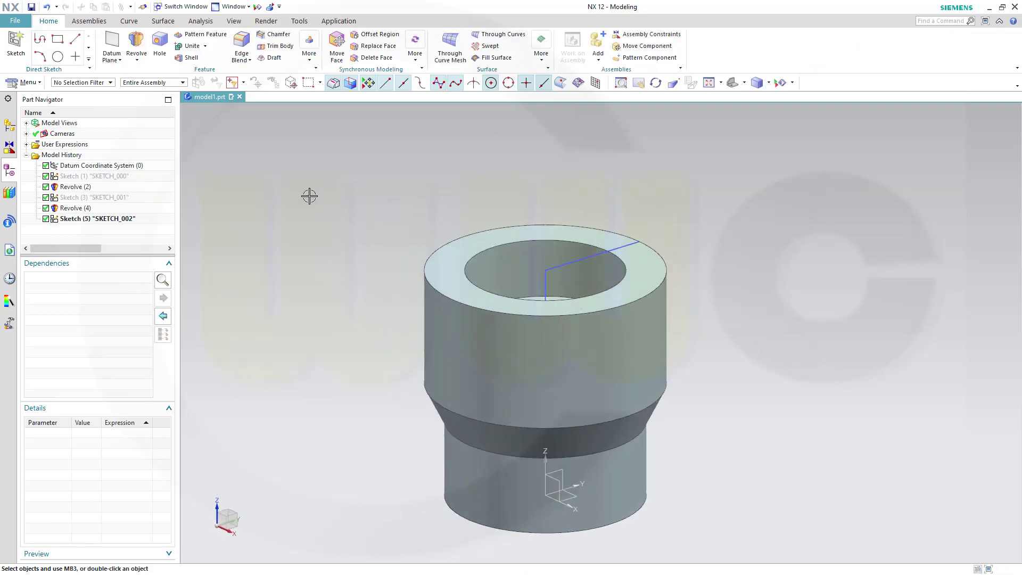
left_click(136, 46)
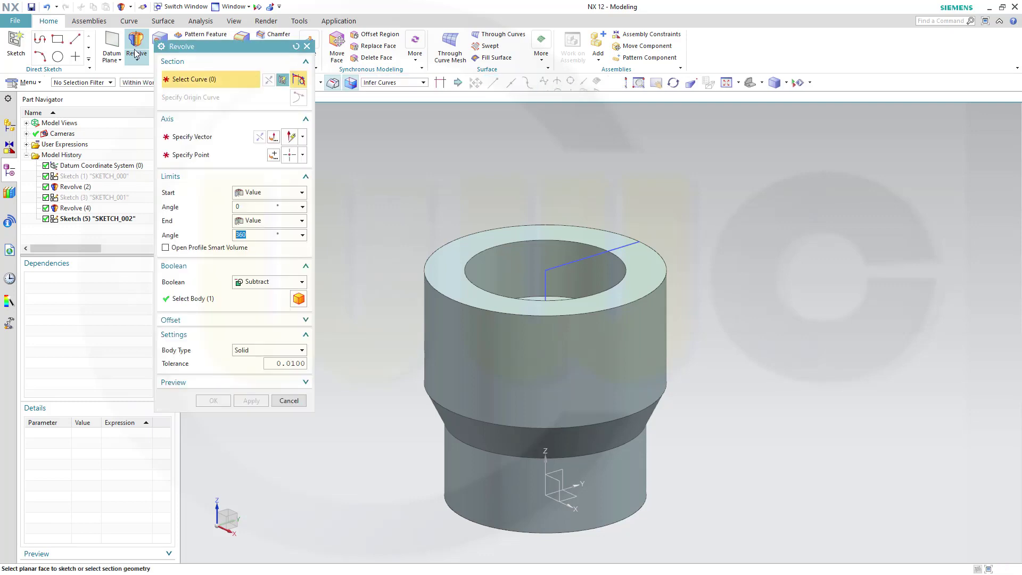
left_click(101, 220)
left_click(201, 139)
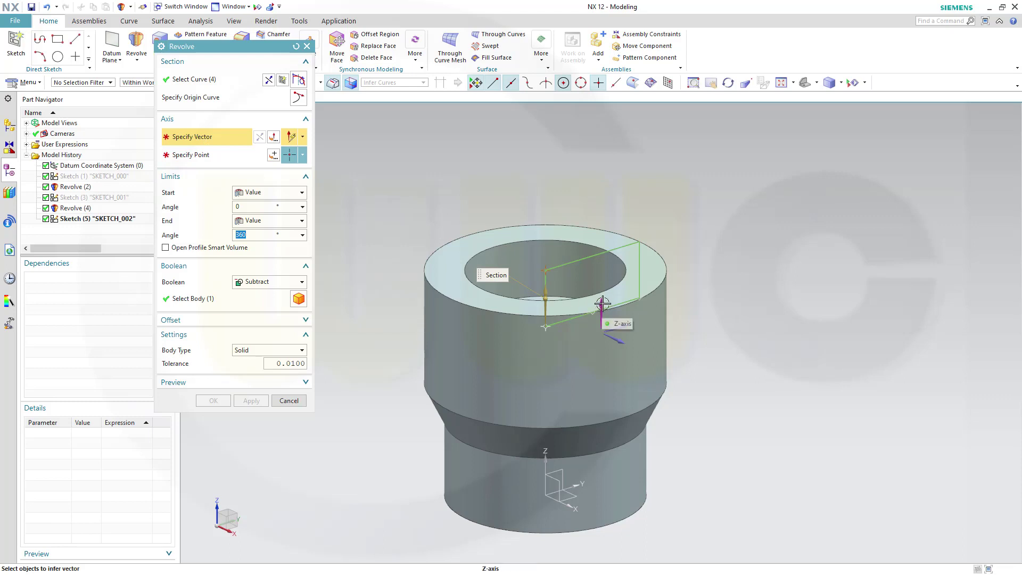
left_click(603, 303)
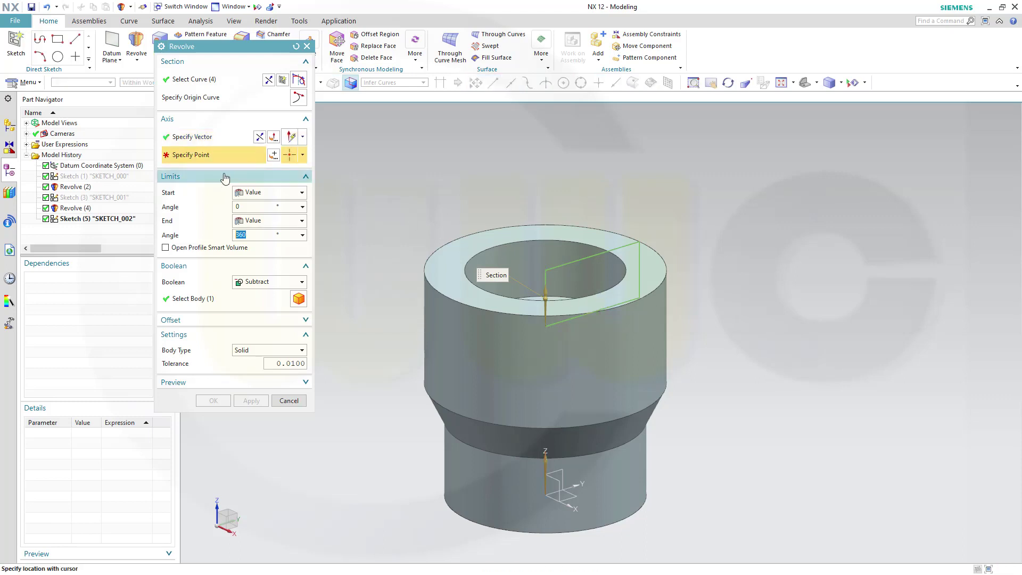
left_click(274, 155)
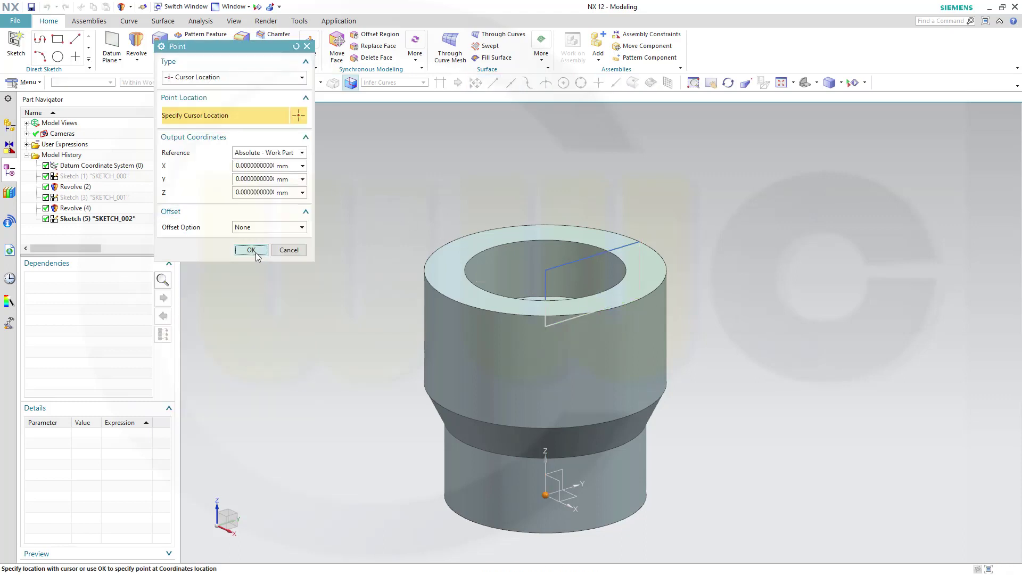
left_click(257, 251)
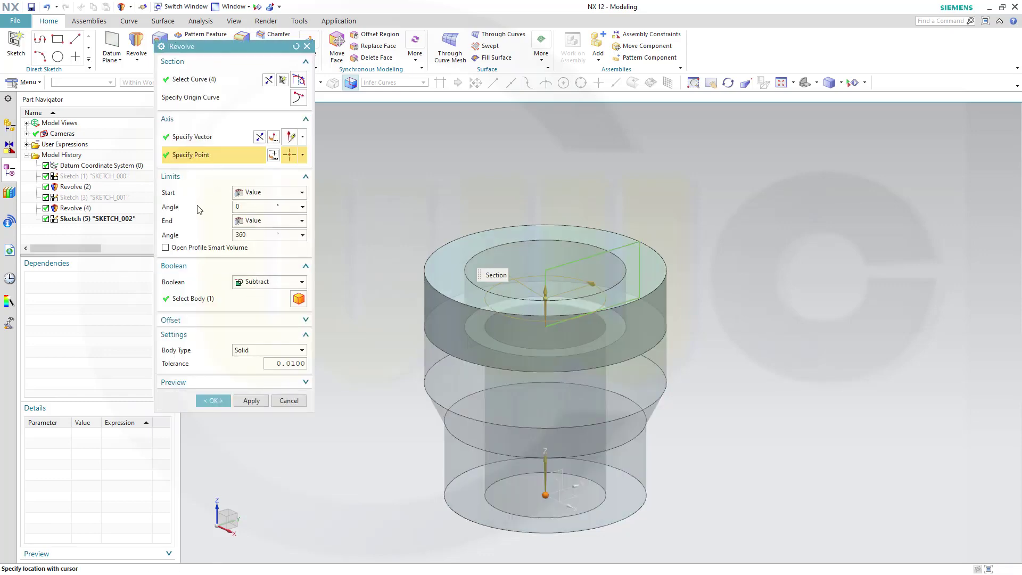
Sweep the revolve from -45° to 45° as a Subtract and apply the notch
left_click(255, 233)
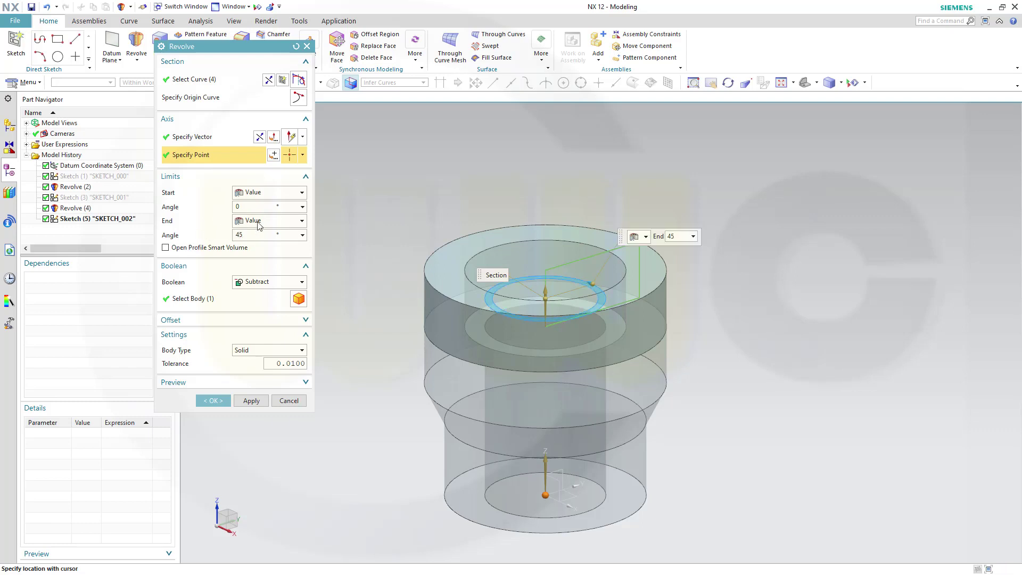
double_click(260, 208)
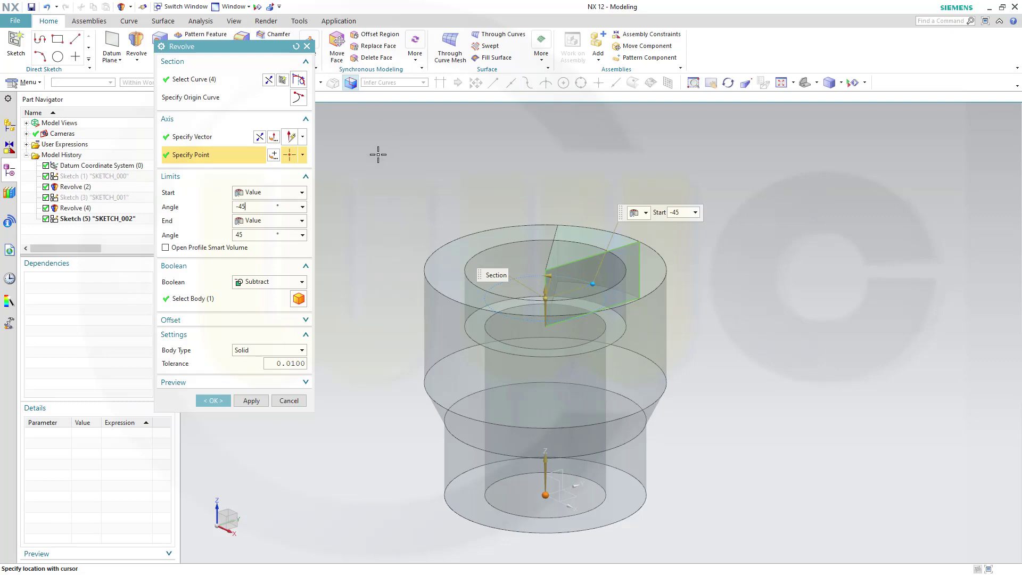
key("Tab")
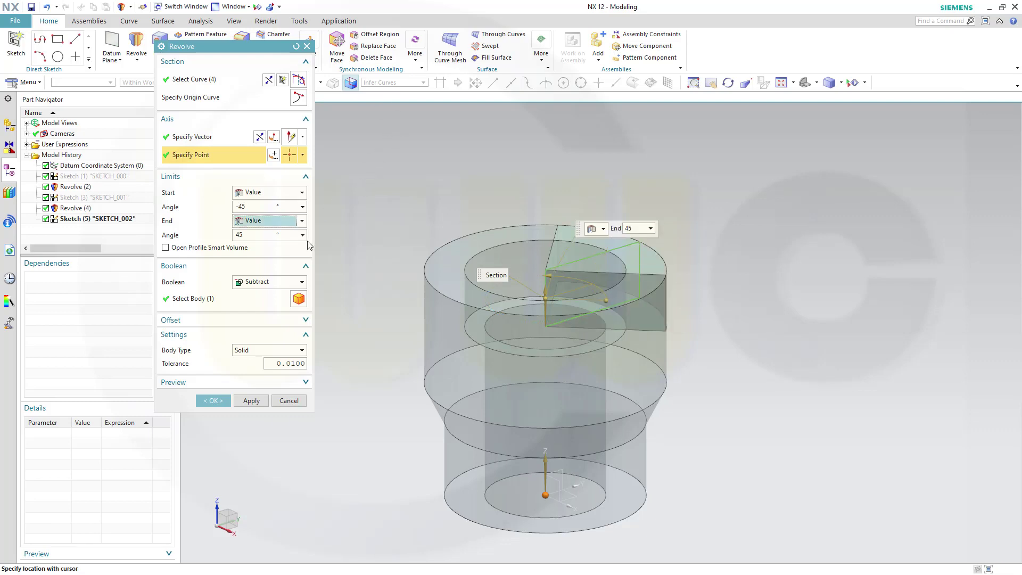
middle_click_drag(717, 310, 676, 324)
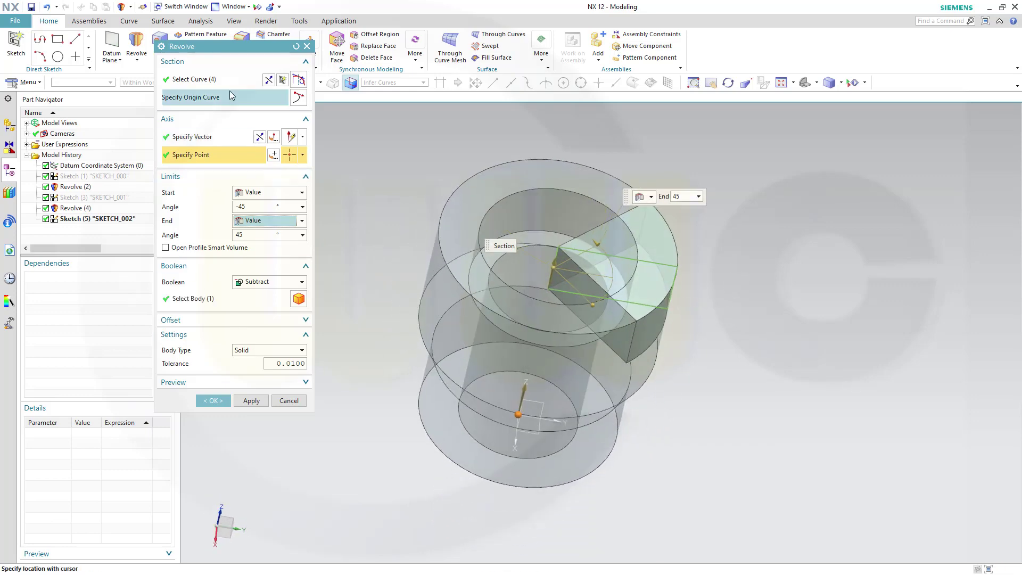
left_click(214, 401)
middle_click_drag(688, 374, 653, 333)
middle_click_drag(309, 227, 389, 220)
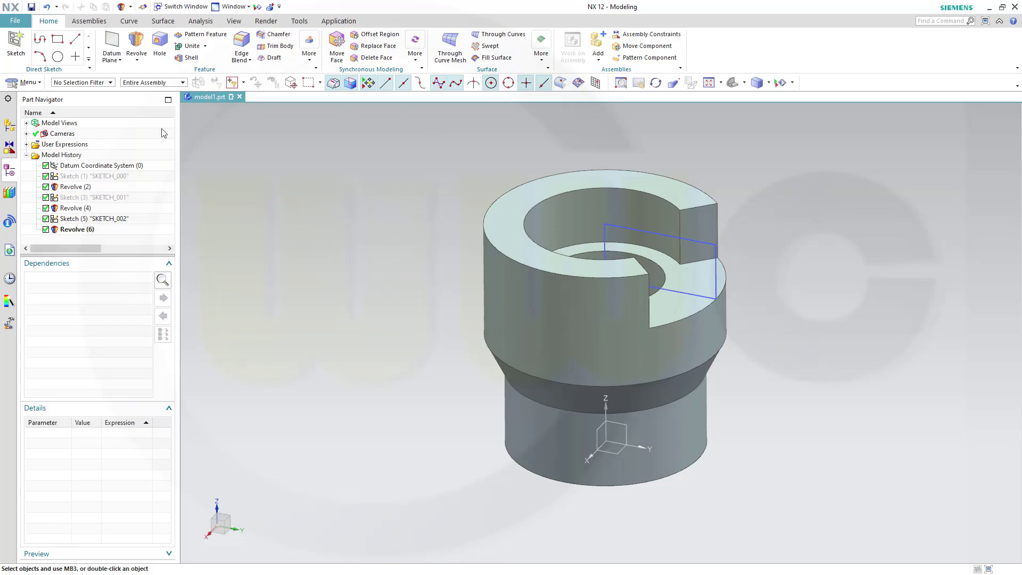
Revolve the rectangle sketch again about the Z axis through the origin
left_click(136, 44)
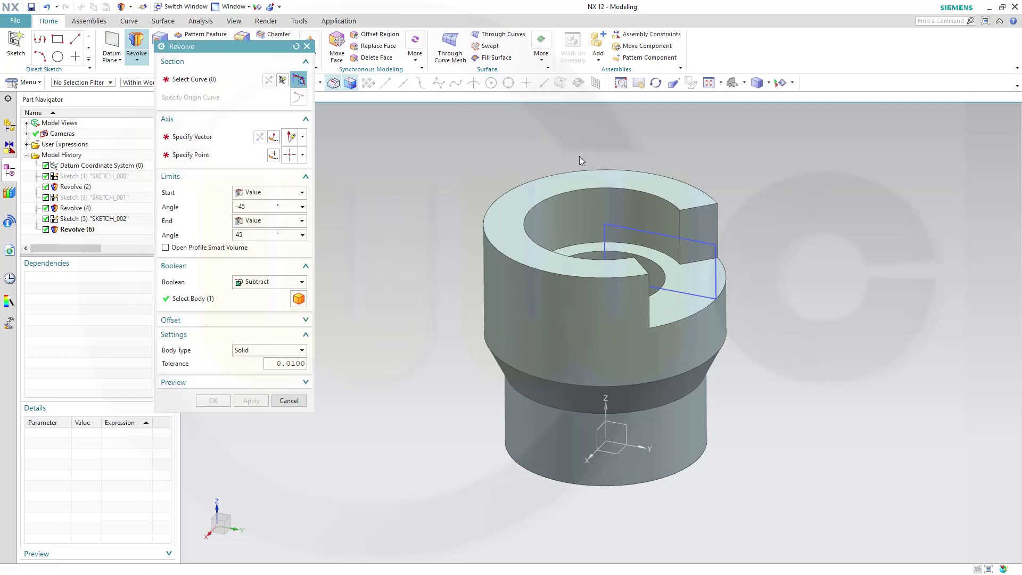
left_click(653, 234)
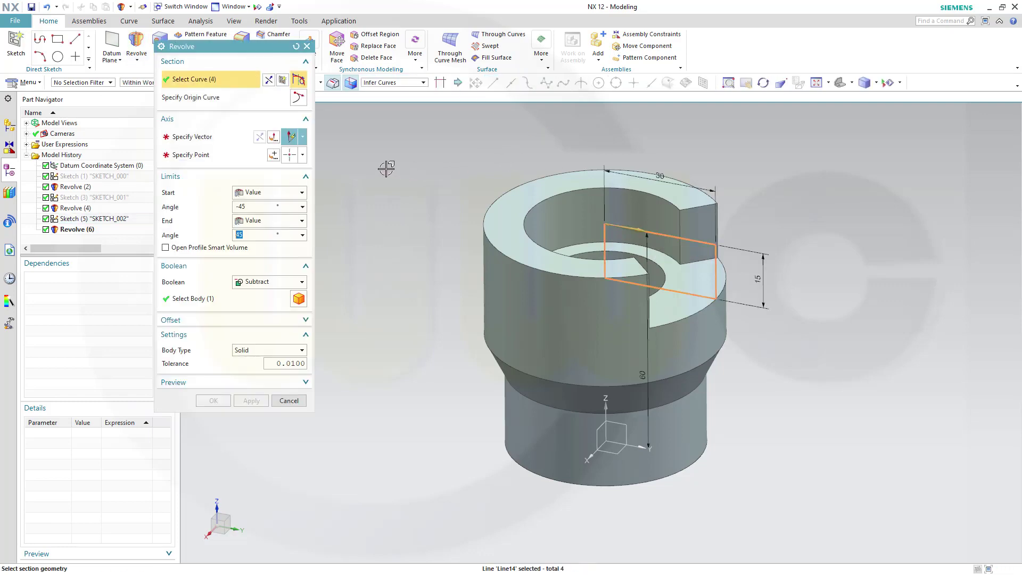
left_click(207, 137)
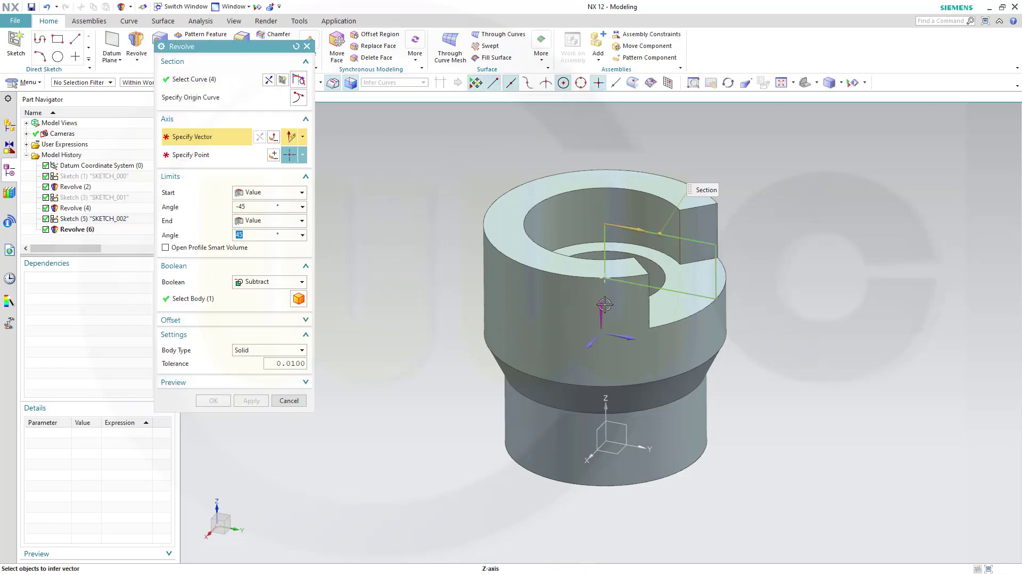
left_click(605, 304)
left_click(273, 155)
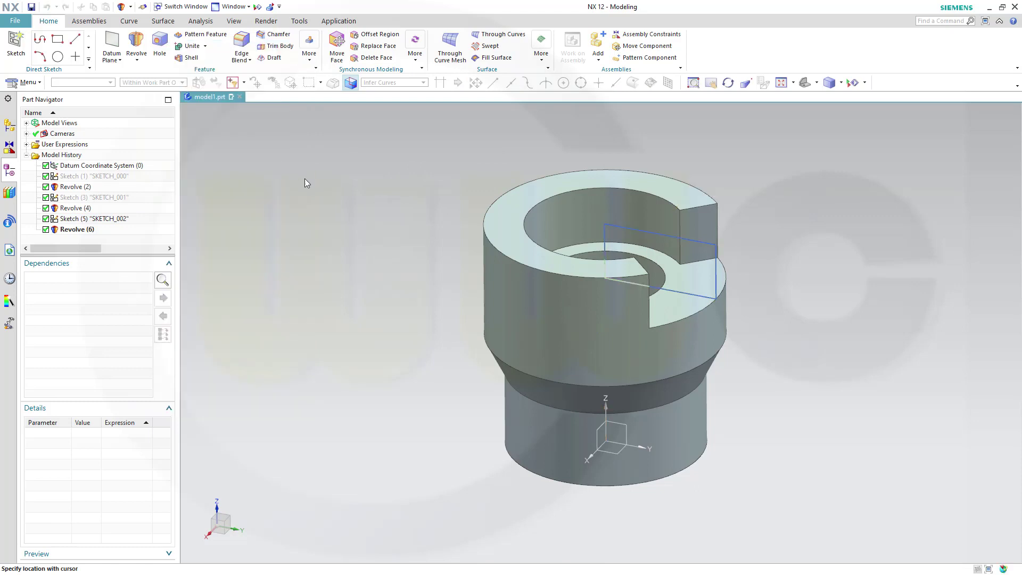
left_click(251, 250)
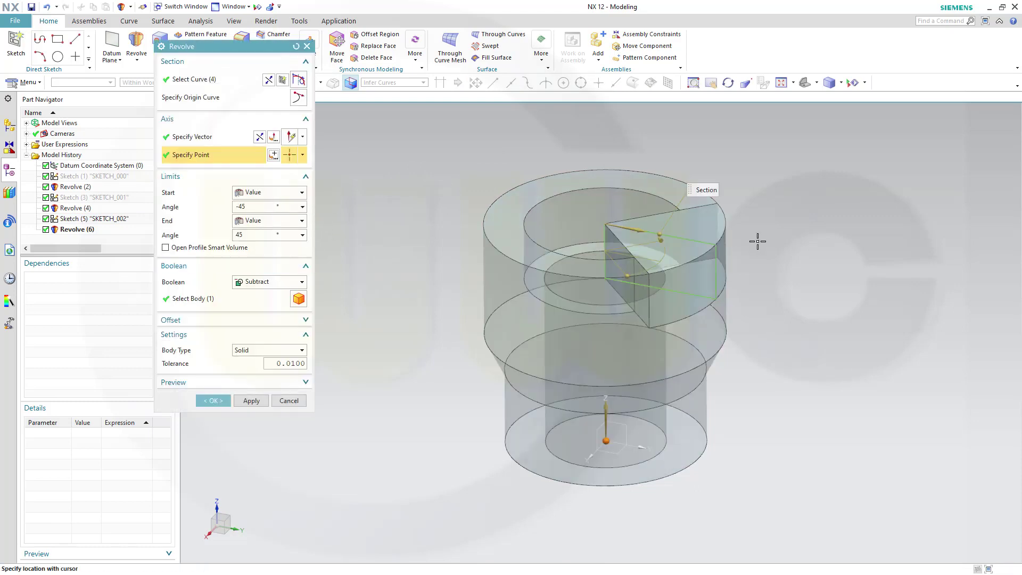
Set the revolve angles from 135° to 225° with Subtract and apply the second notch
middle_click_drag(622, 353, 679, 266)
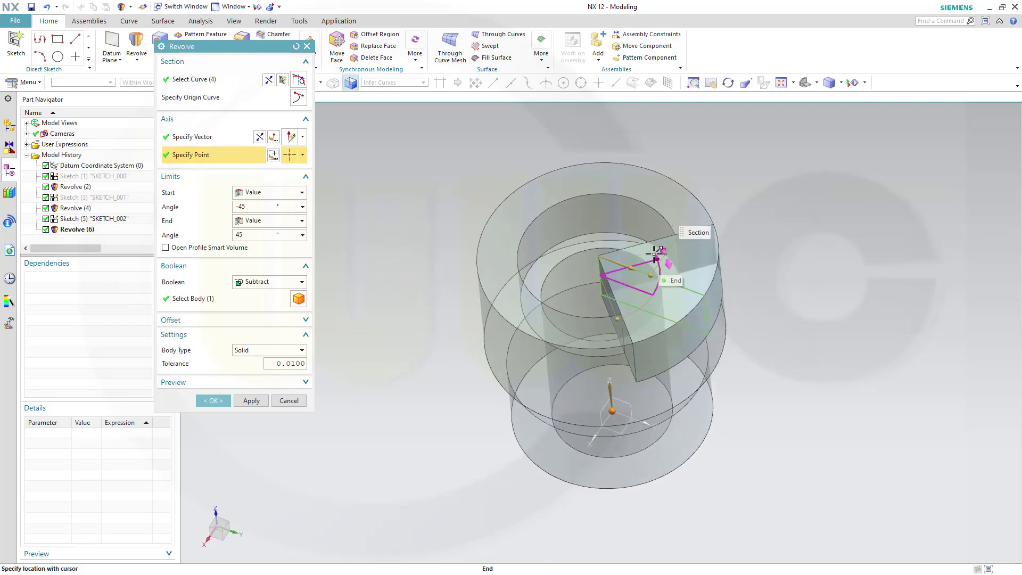
left_click_drag(656, 253, 696, 279)
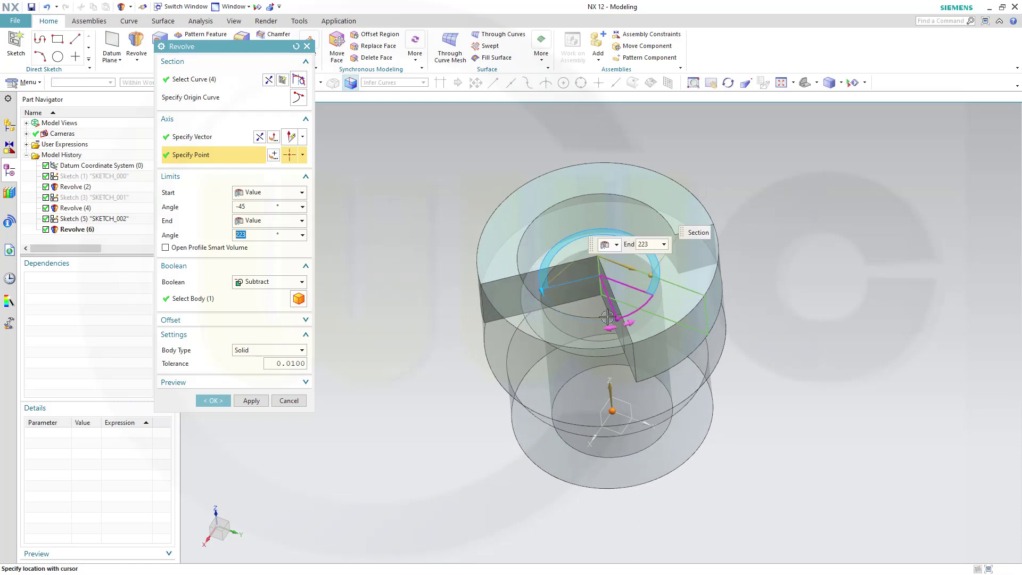
left_click_drag(617, 318, 538, 179)
left_click(249, 234)
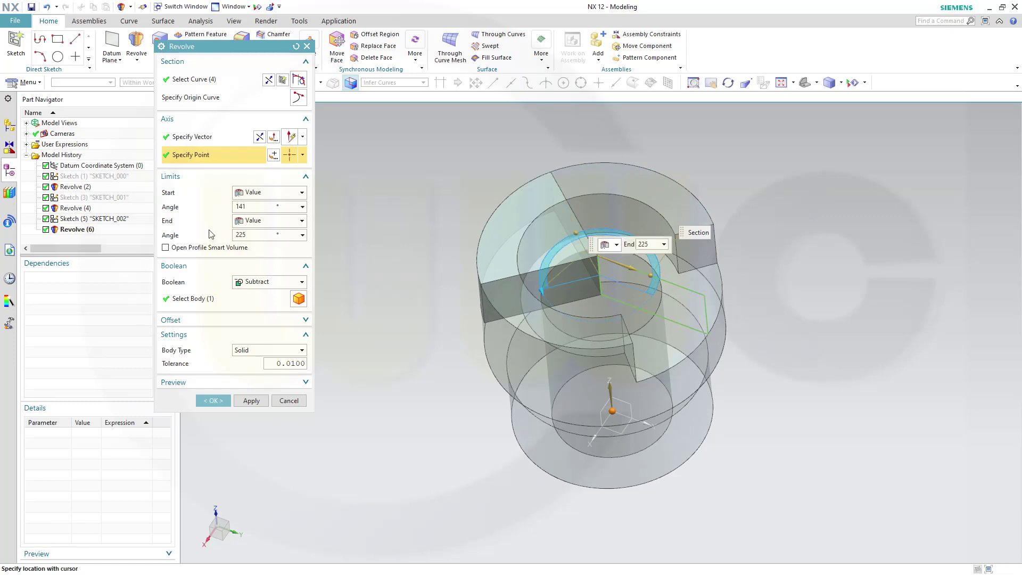
left_click(258, 207)
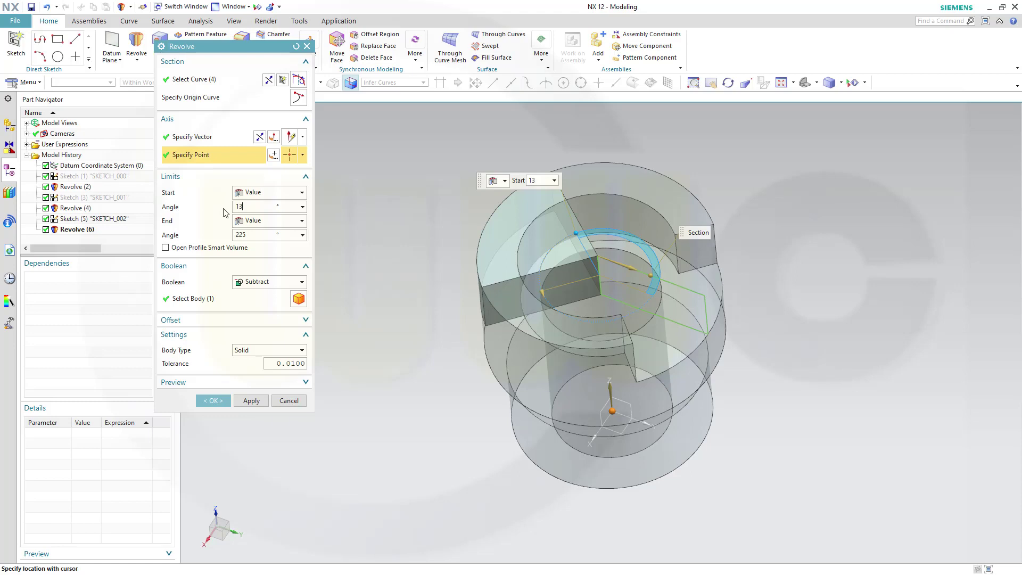
key("Tab")
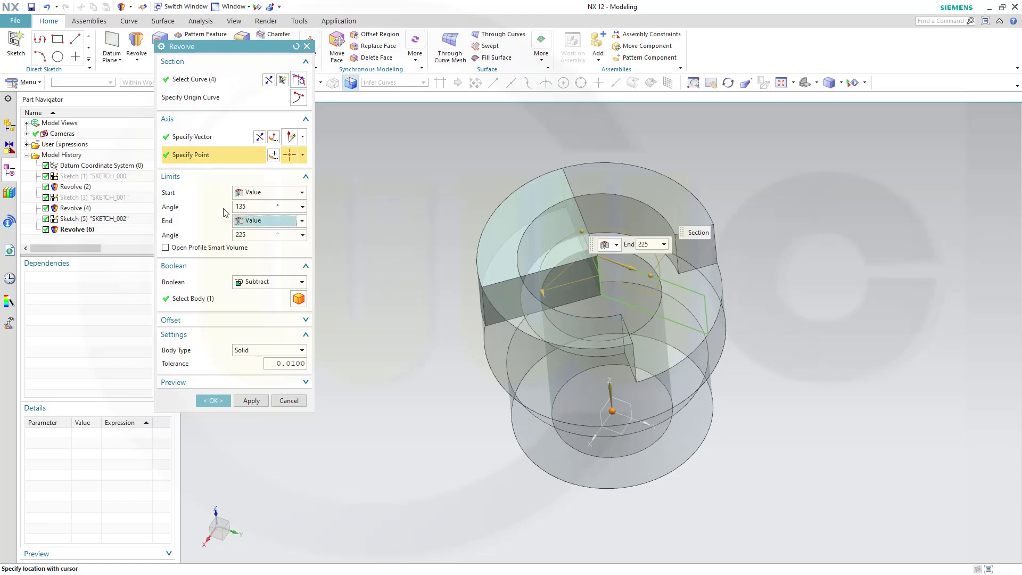
left_click(213, 400)
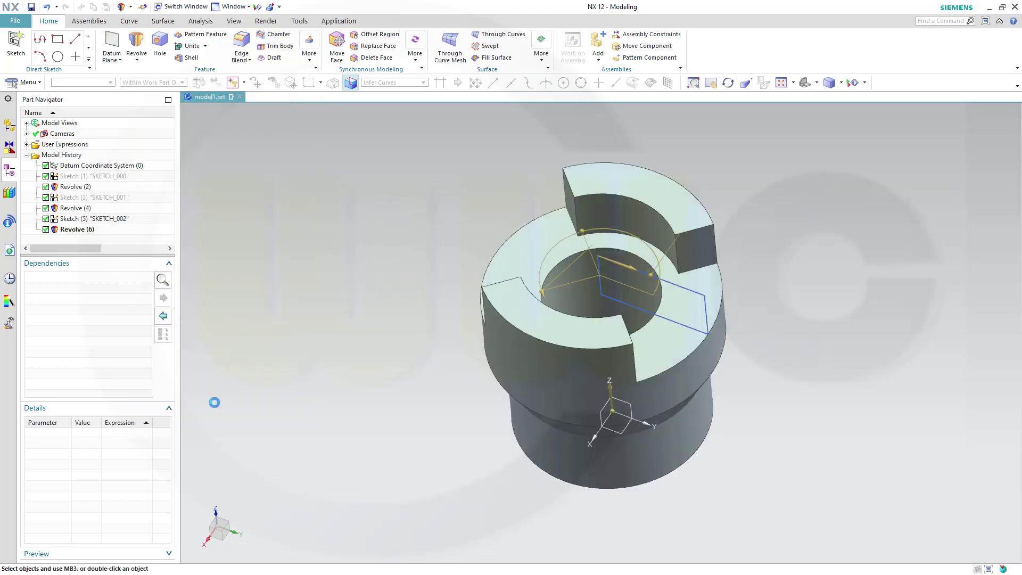
middle_click_drag(317, 324, 339, 319)
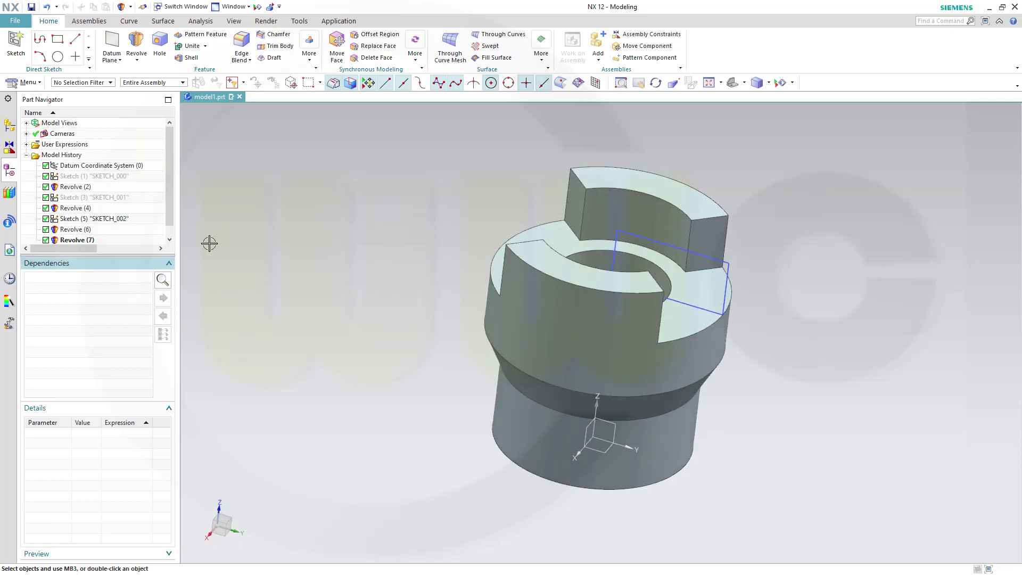
Hide the SKETCH_002 rectangle and select Revolve (4) to show its bore parameters
right_click(122, 221)
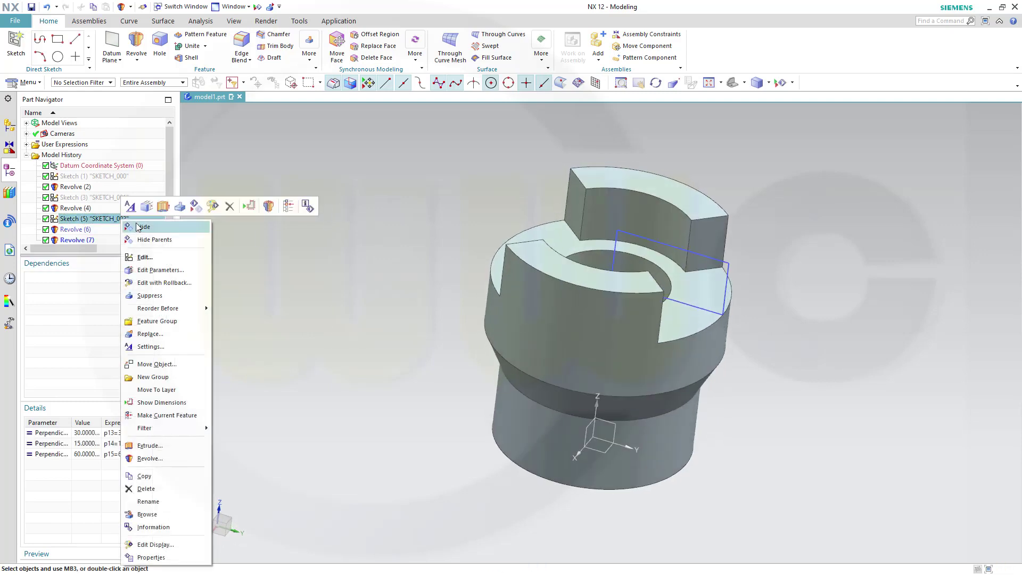
left_click(142, 227)
middle_click_drag(526, 153, 516, 187, "shift")
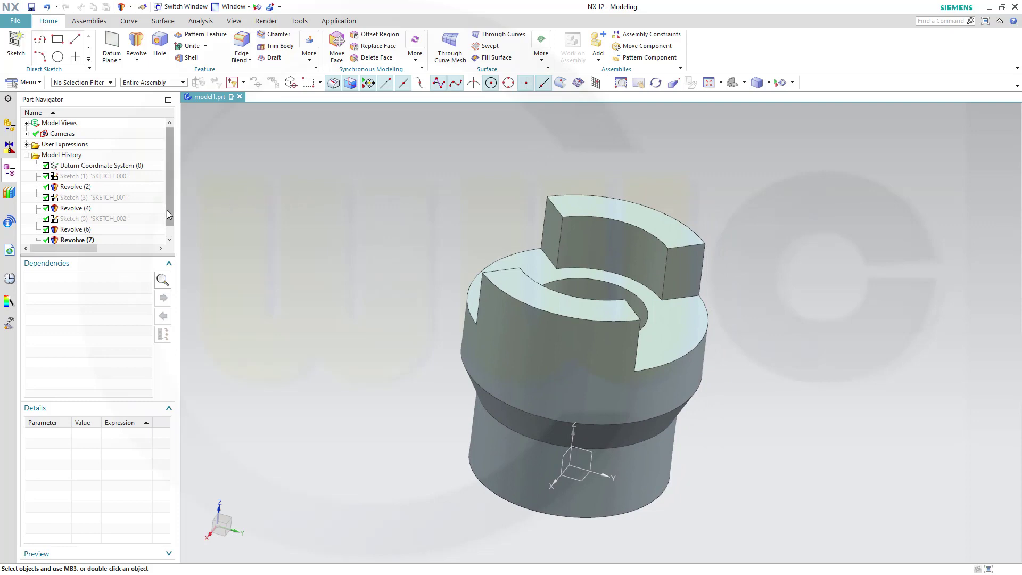
scroll(167, 210, "down", 1)
middle_click_drag(287, 235, 356, 231)
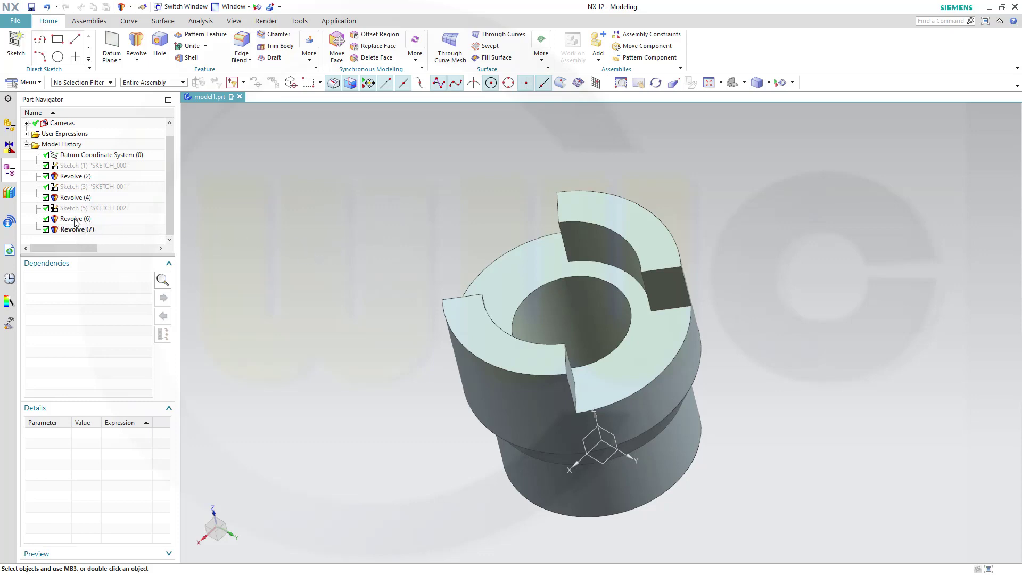
left_click(73, 198)
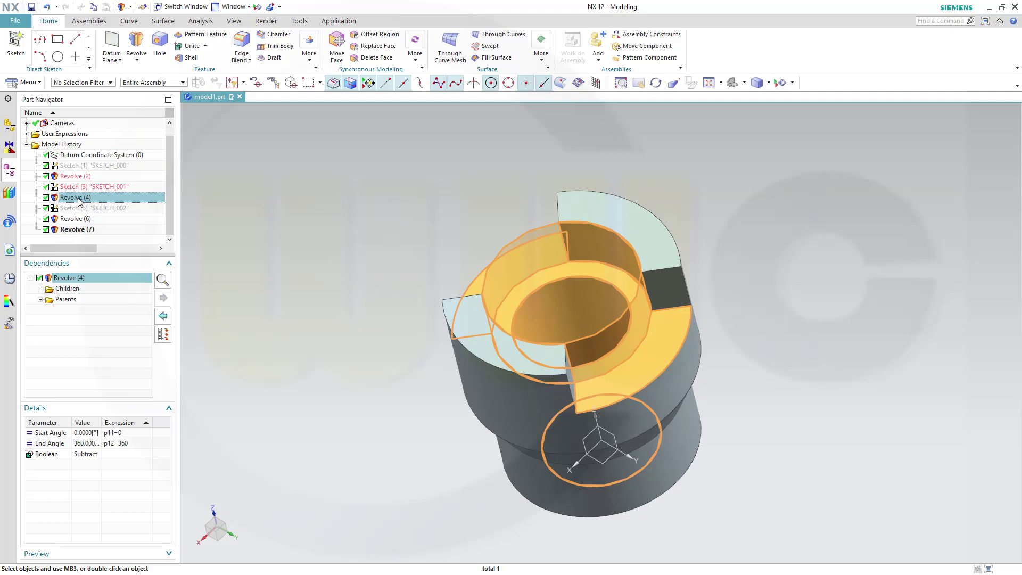
Uncheck Revolve (4) in the Part Navigator and close the update failure report
right_click(79, 200)
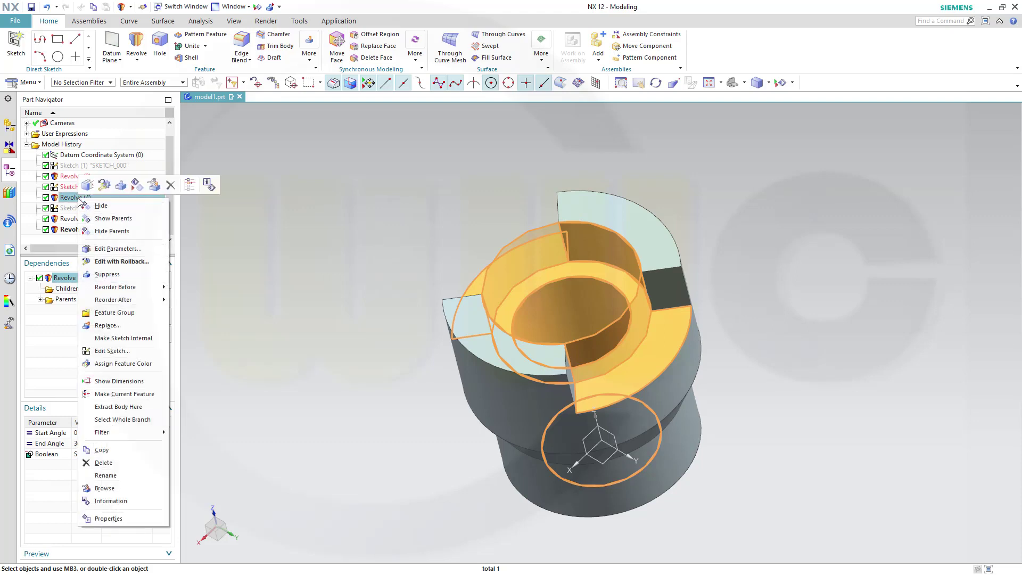
left_click(194, 213)
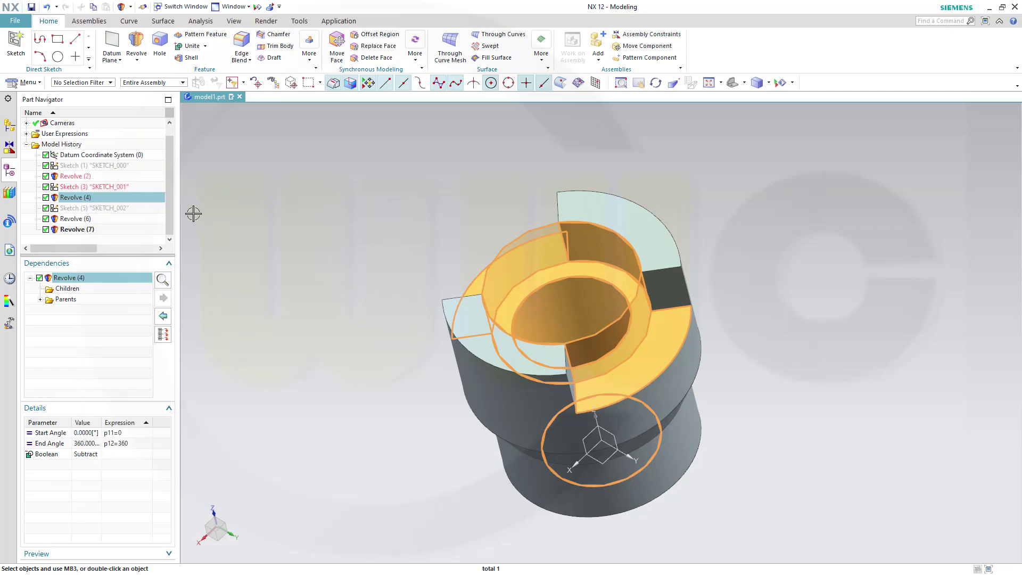
left_click(45, 198)
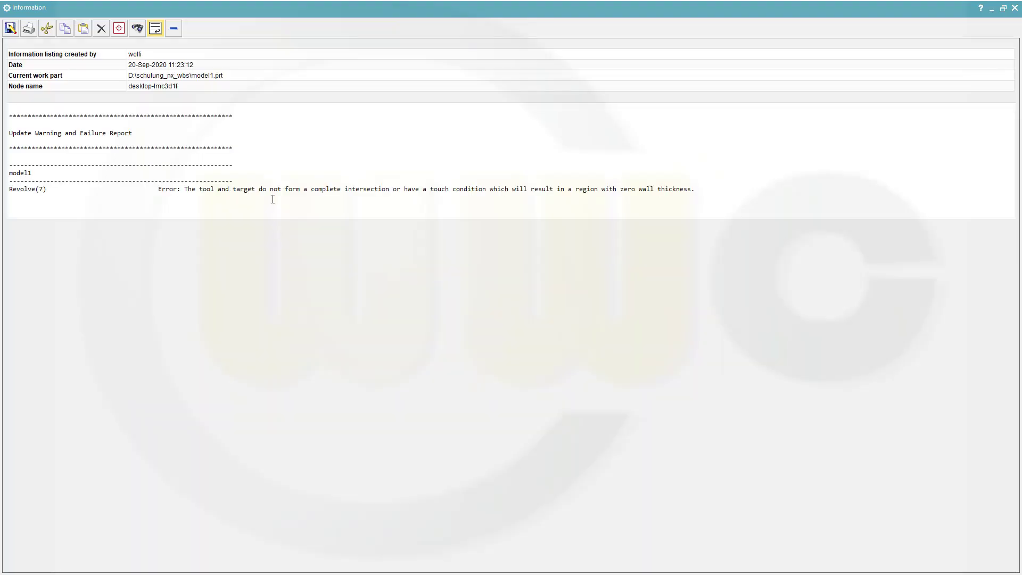
left_click(1014, 8)
middle_click_drag(376, 222, 397, 205)
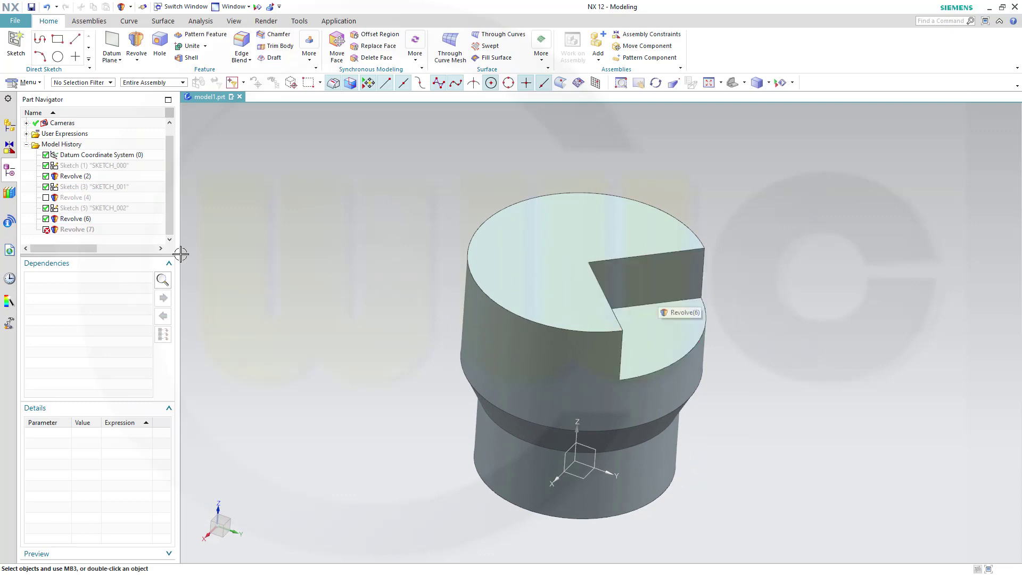
Inspect Revolve (7)'s error, re-check Revolve (4), and view the part from above
left_click(74, 230)
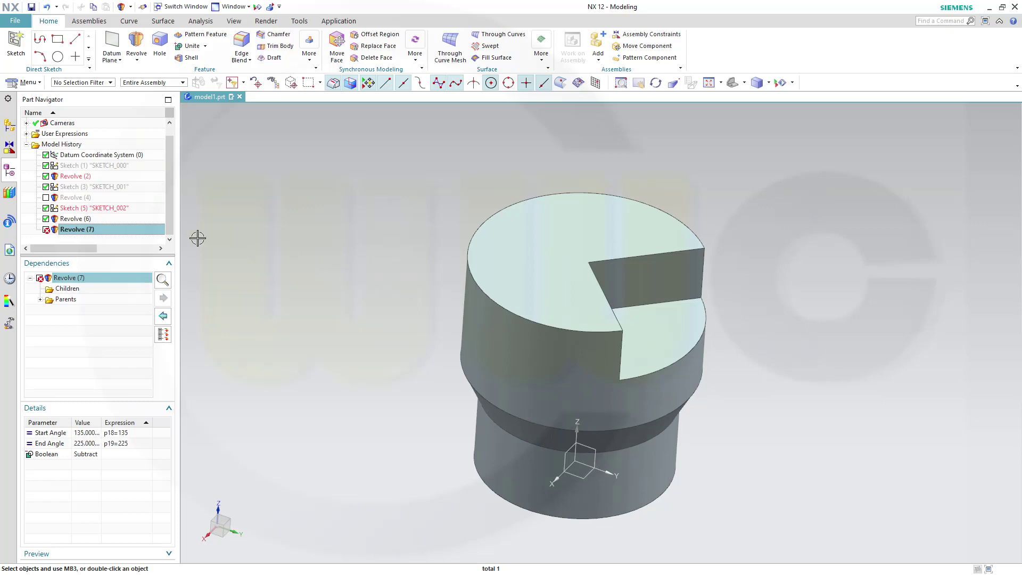
left_click(46, 197)
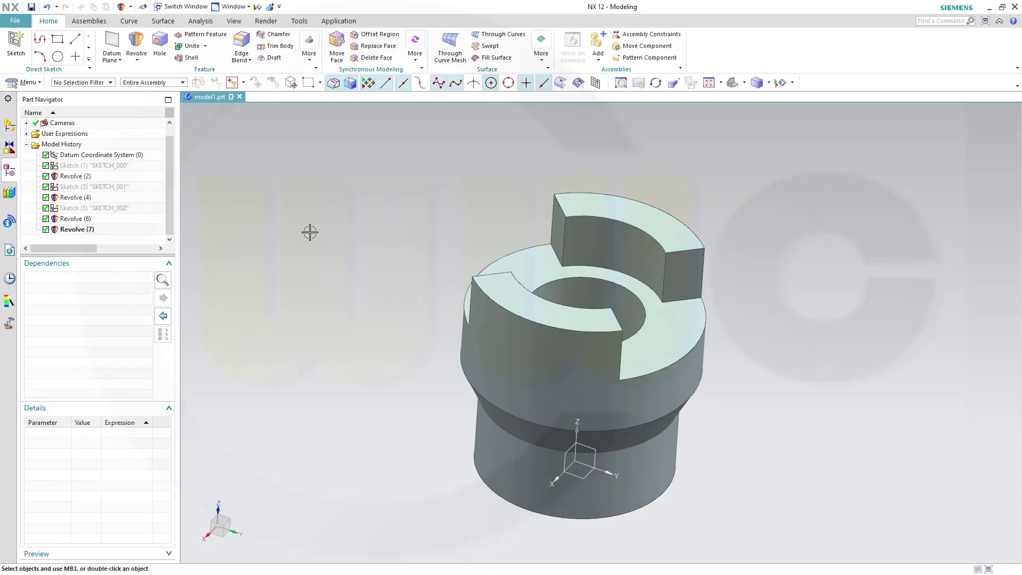
middle_click_drag(400, 242, 381, 242)
scroll(492, 186, "up", 2)
middle_click_drag(484, 212, 497, 232)
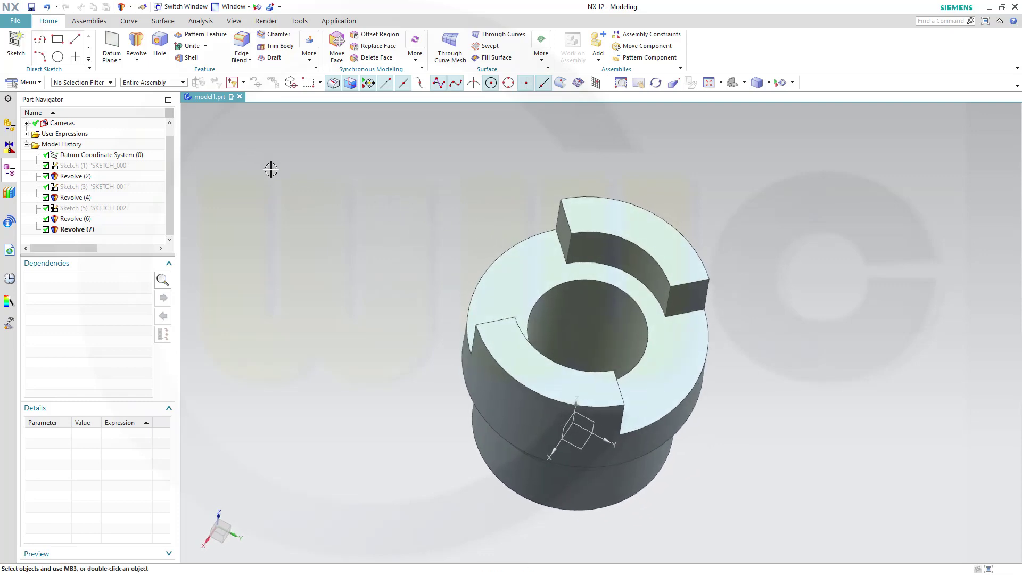
Start a sketch on the datum CSYS and draw an 8 × 18 rectangle
left_click(16, 44)
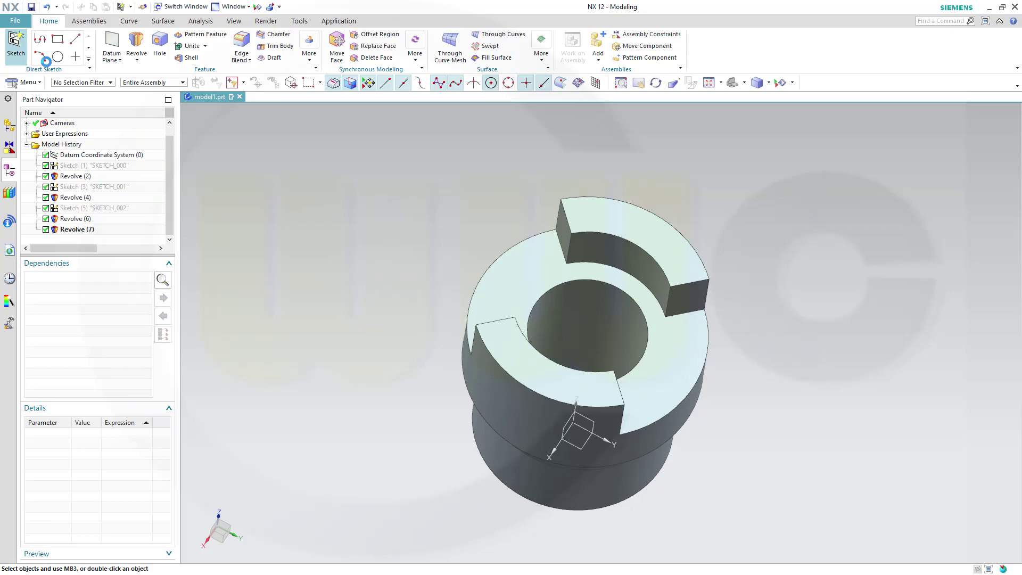
left_click(584, 447)
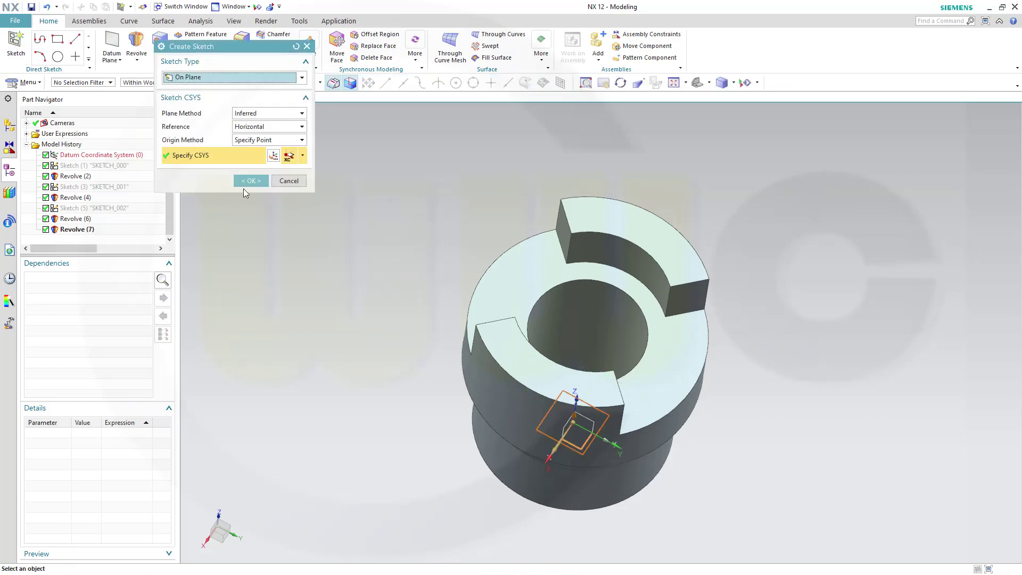
left_click(250, 182)
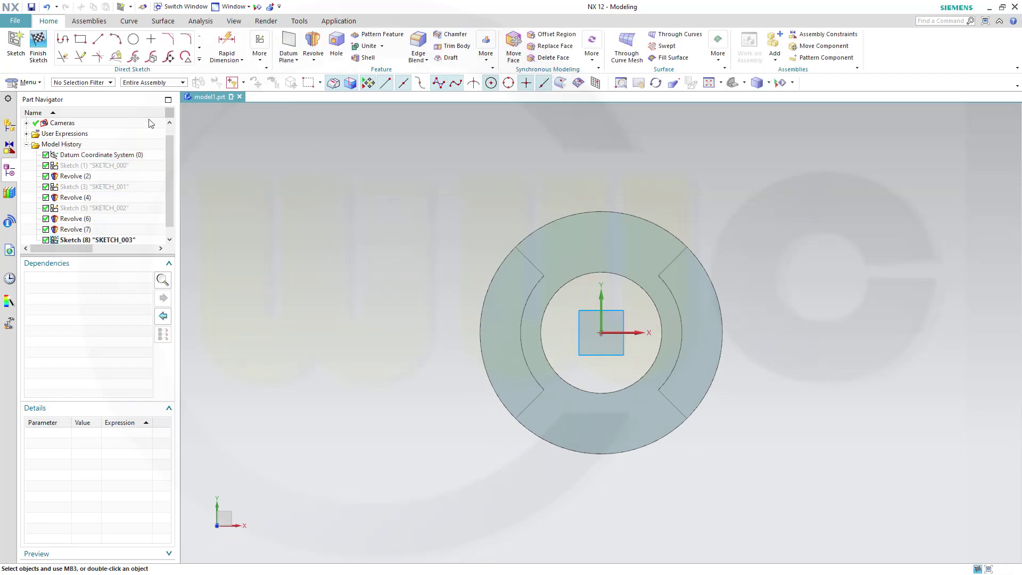
left_click(80, 40)
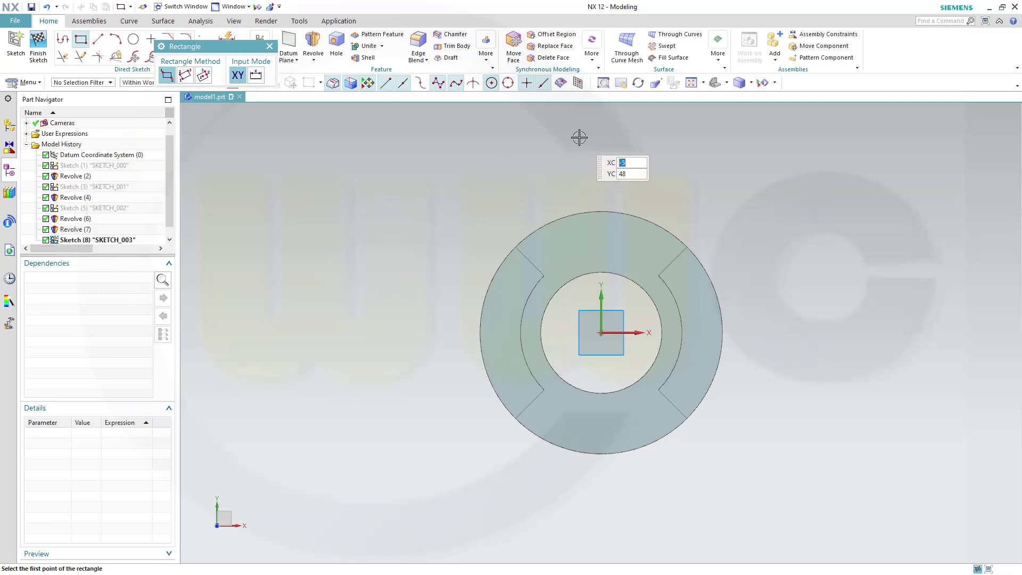
left_click(580, 138)
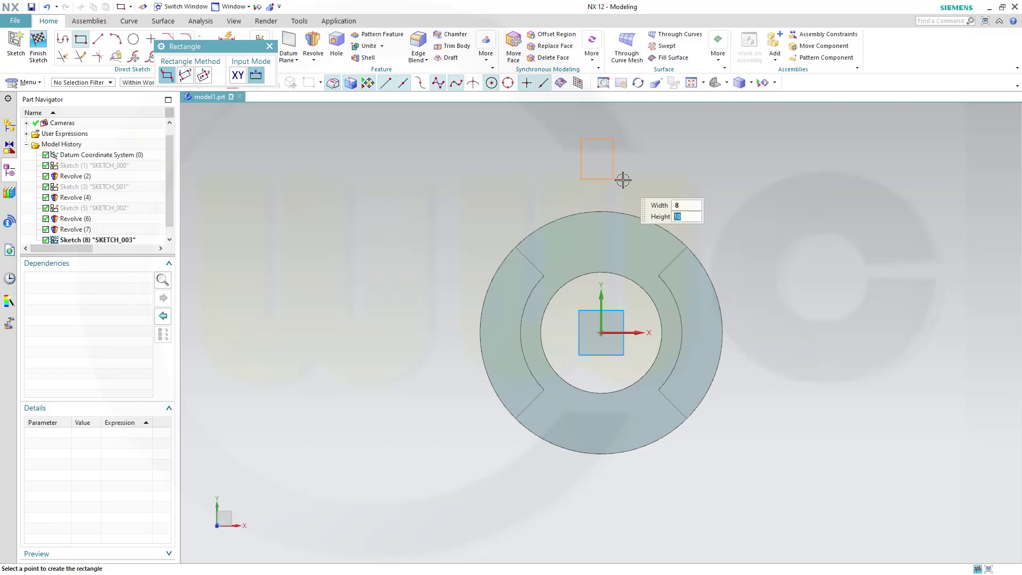
key("Tab")
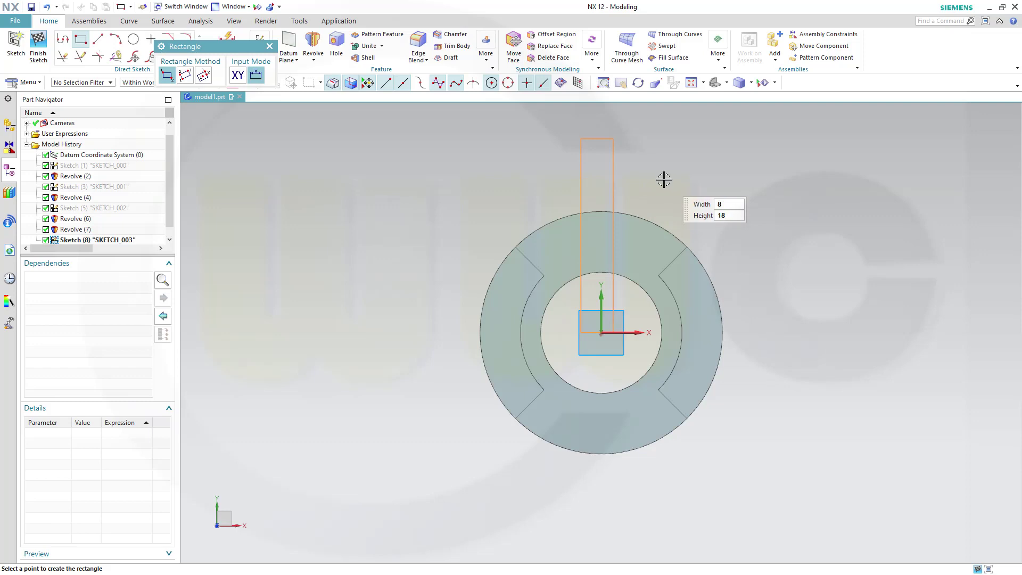
key("Tab")
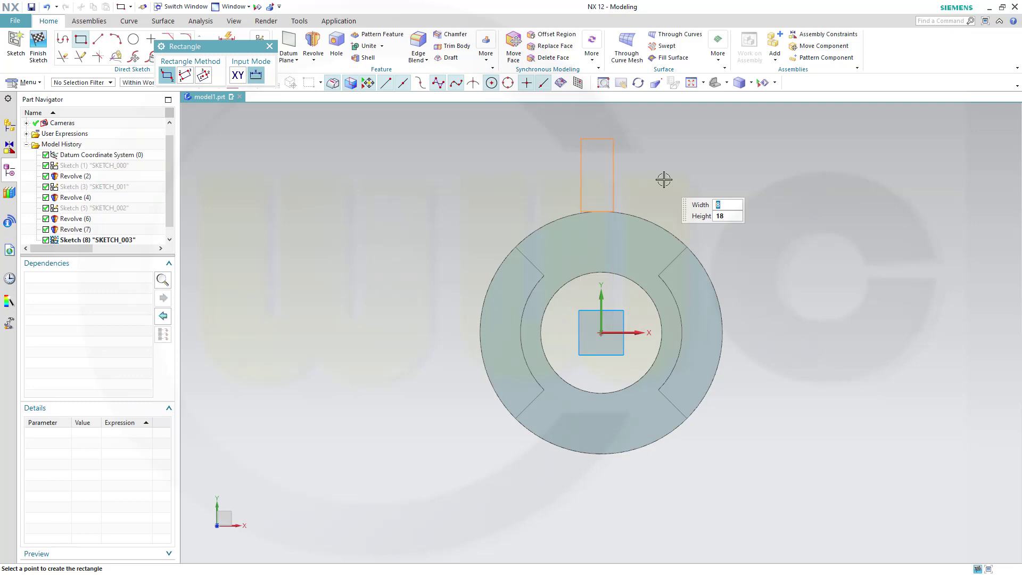
key("Return")
key("Escape")
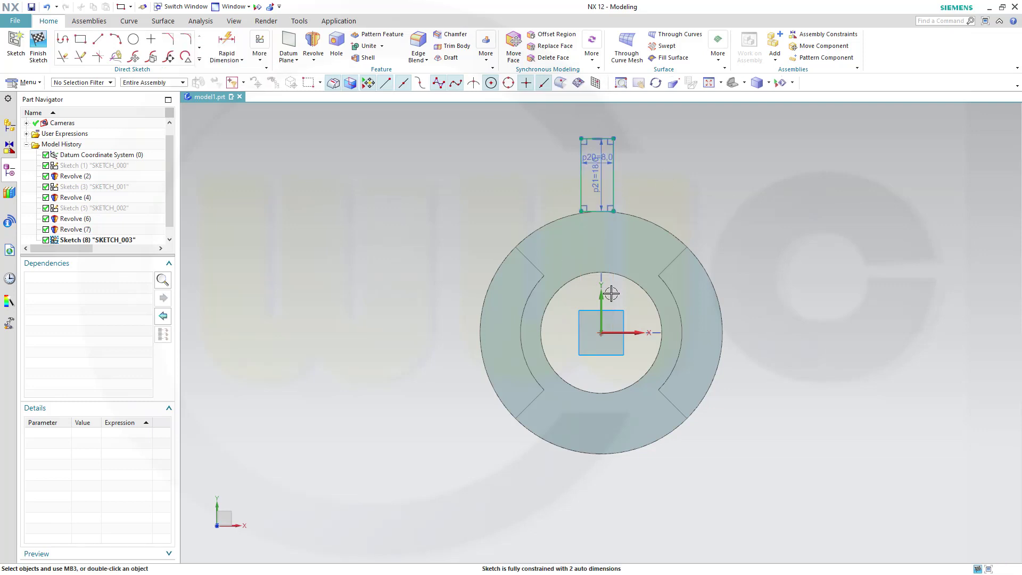
Constrain the rectangle coincident with the sketch origin
scroll(611, 293, "up", 2)
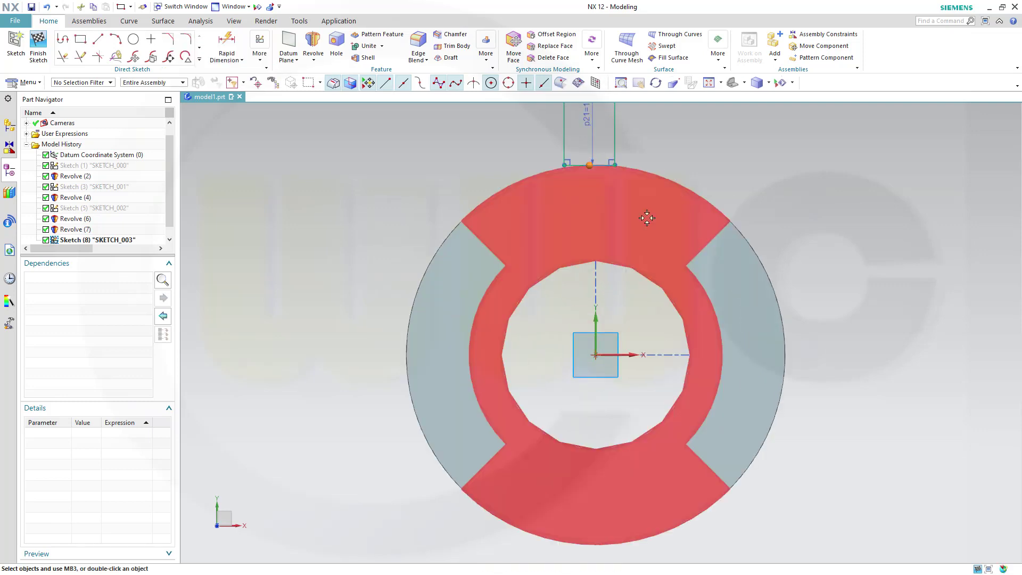
left_click(595, 355)
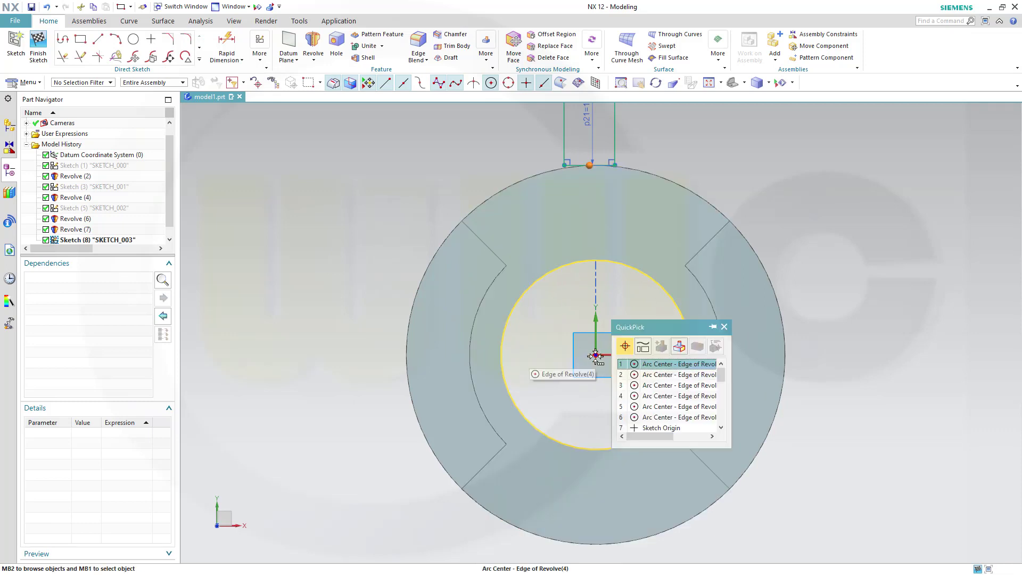
left_click(660, 427)
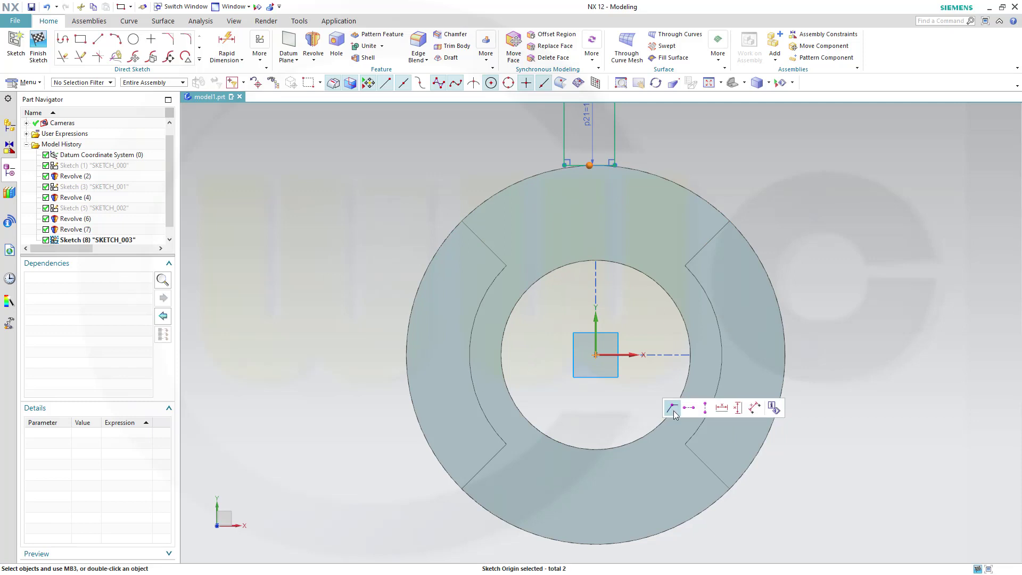
left_click(672, 409)
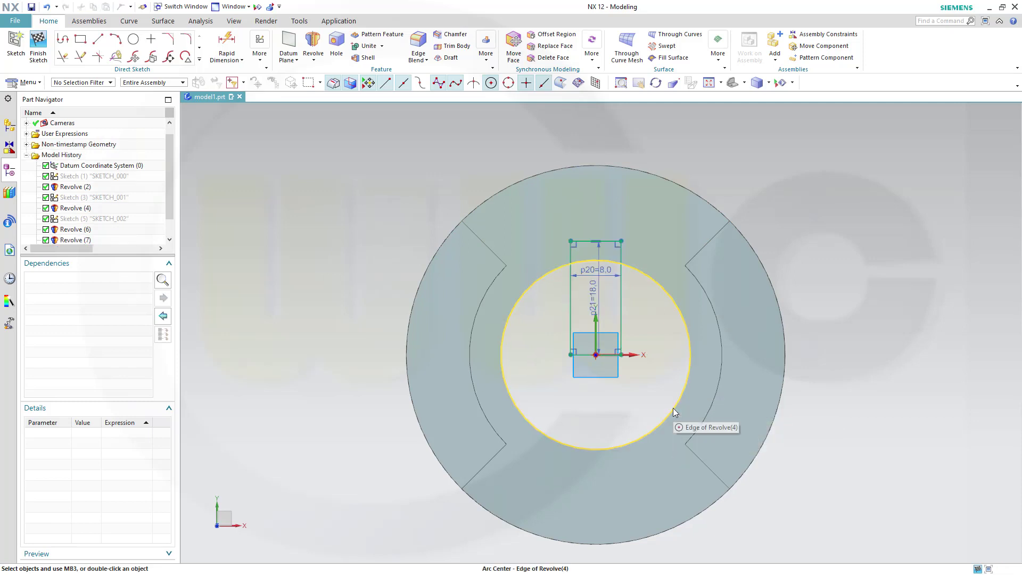
Finish the sketch and extrude the new rectangle with Boolean Subtract
left_click(49, 62)
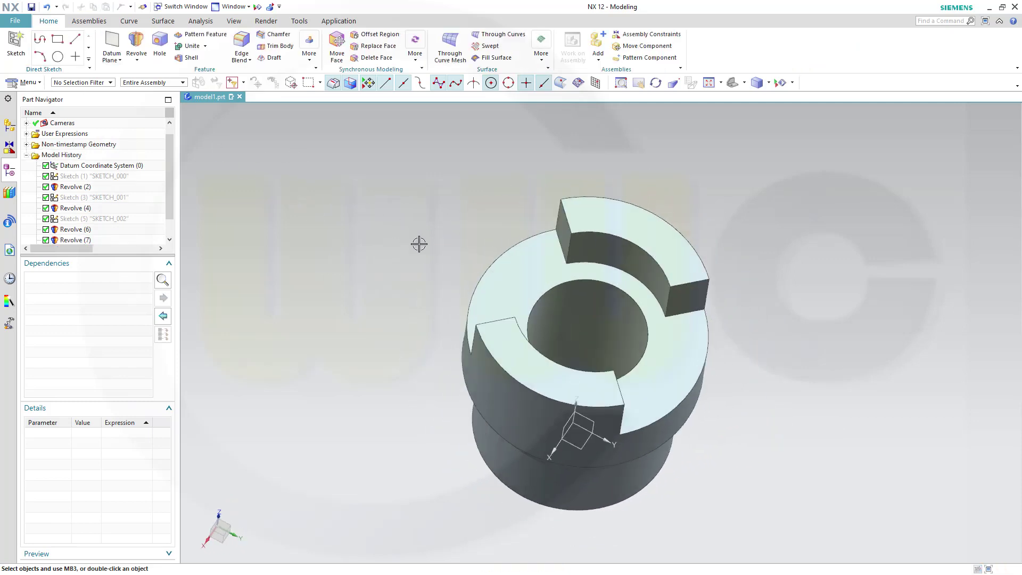
middle_click_drag(420, 245, 438, 290)
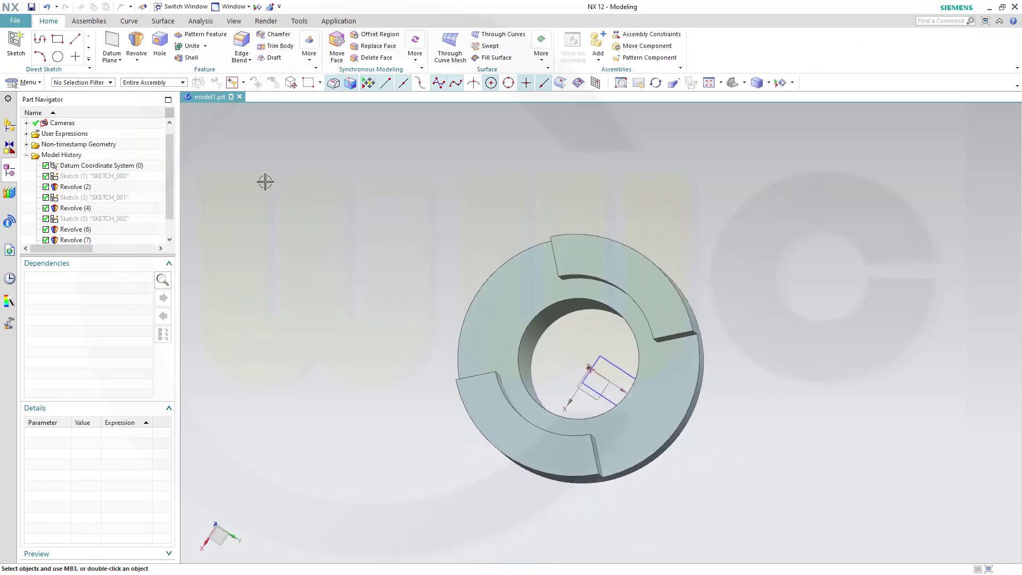
left_click(138, 59)
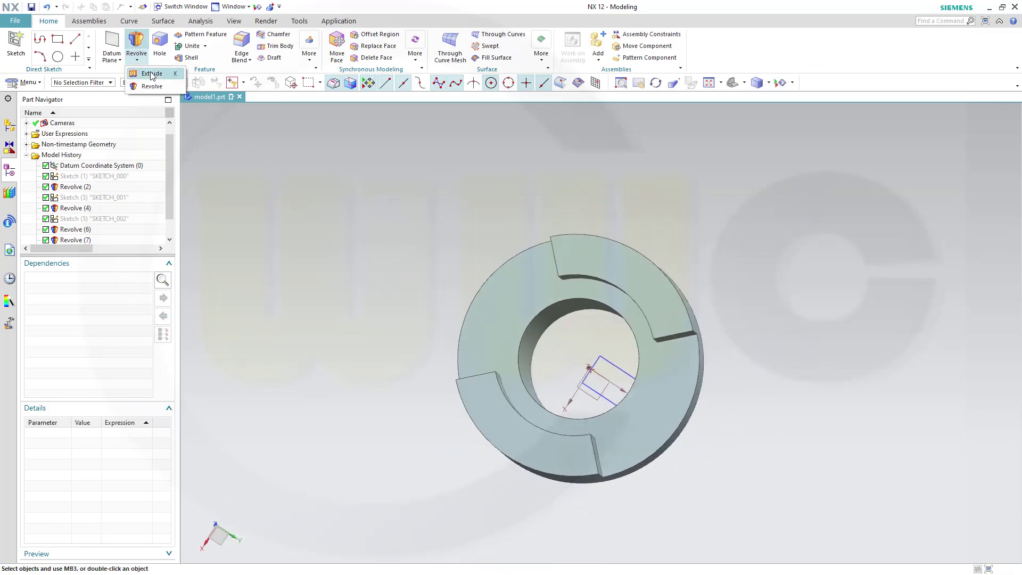
left_click(151, 76)
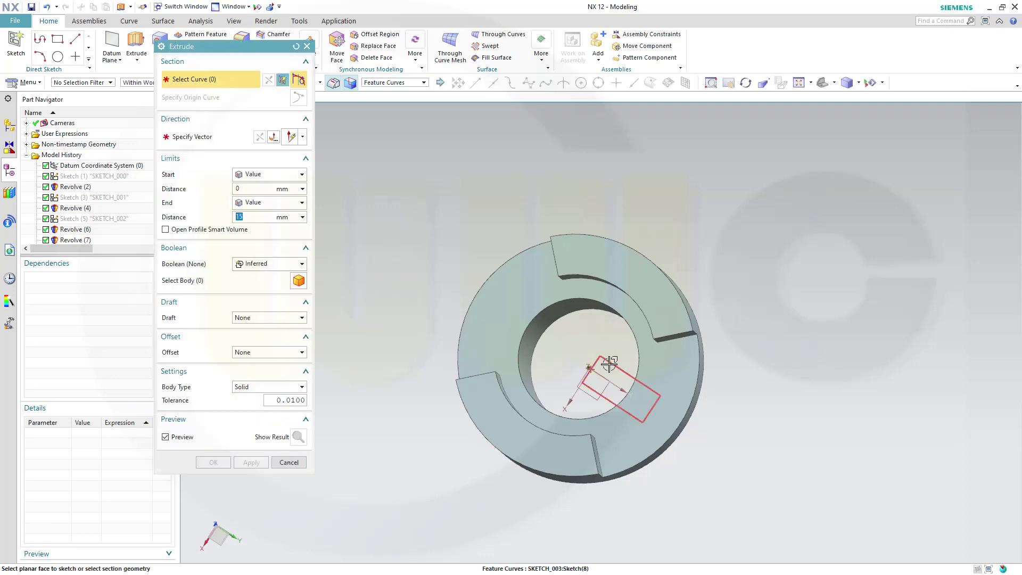
left_click(607, 359)
middle_click_drag(433, 285, 450, 215)
left_click(301, 264)
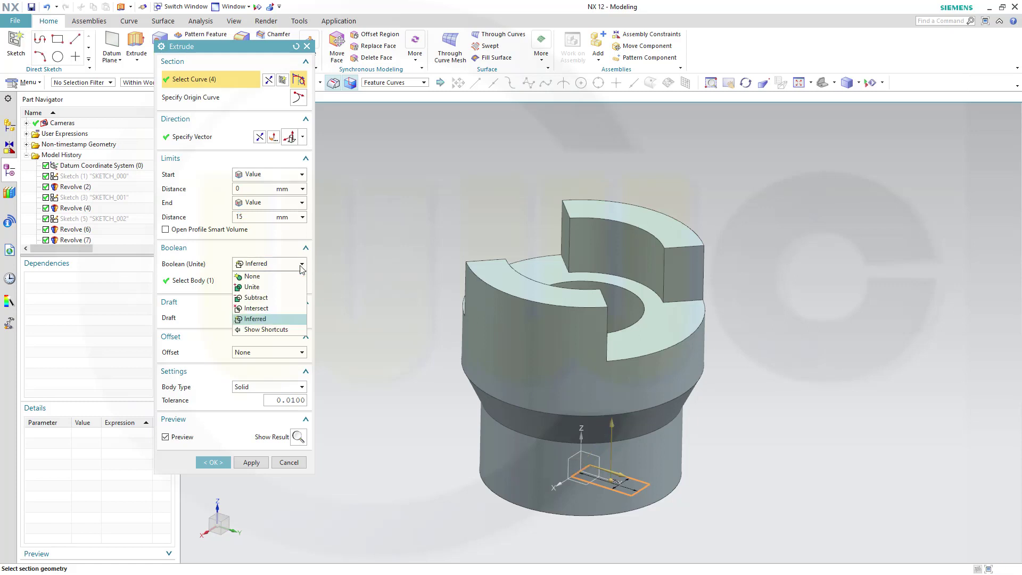
left_click(256, 297)
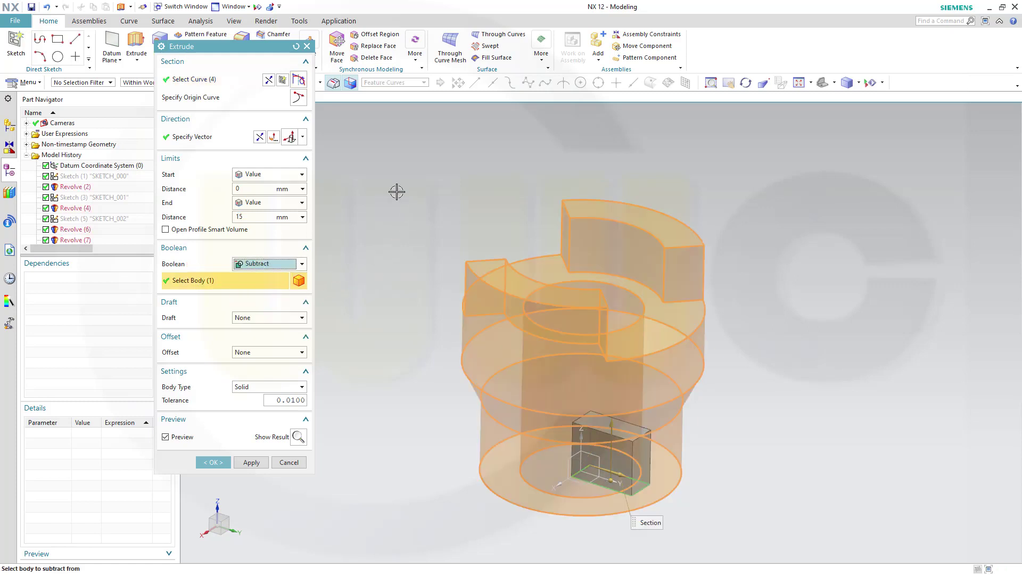
End the extrusion Until Extended at the top ring face and apply the slot cut
left_click(300, 207)
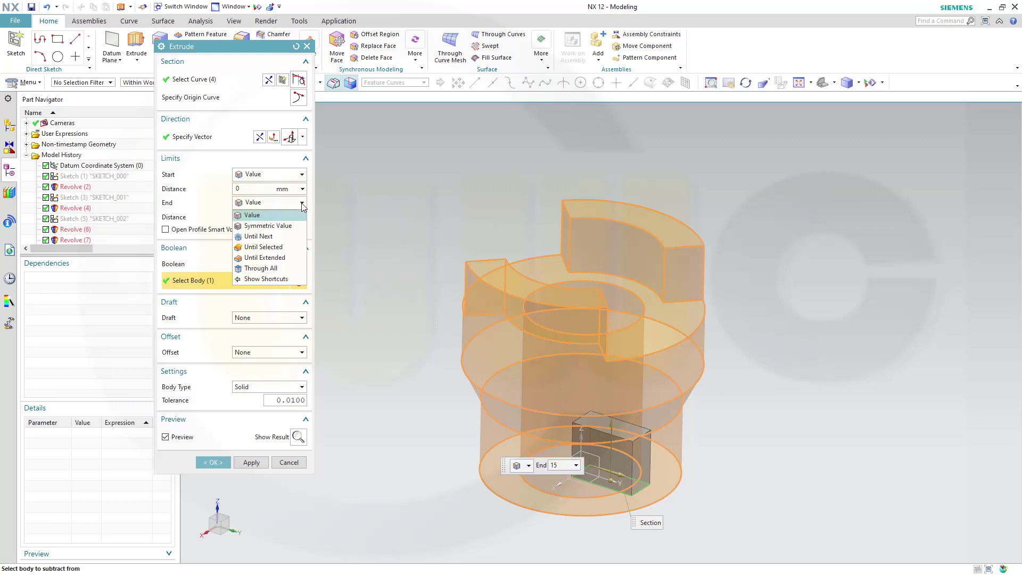
left_click(274, 248)
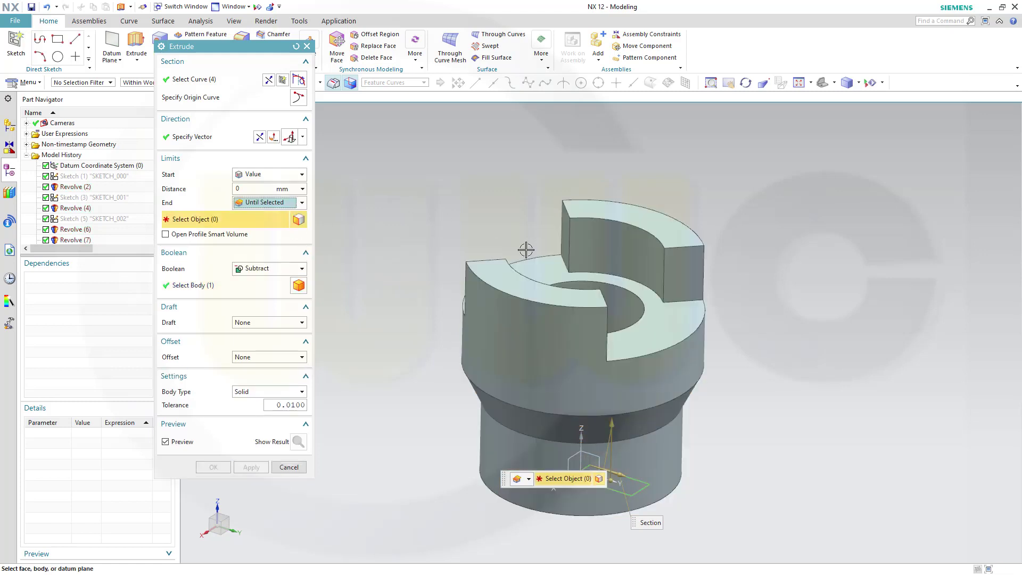
left_click(668, 332)
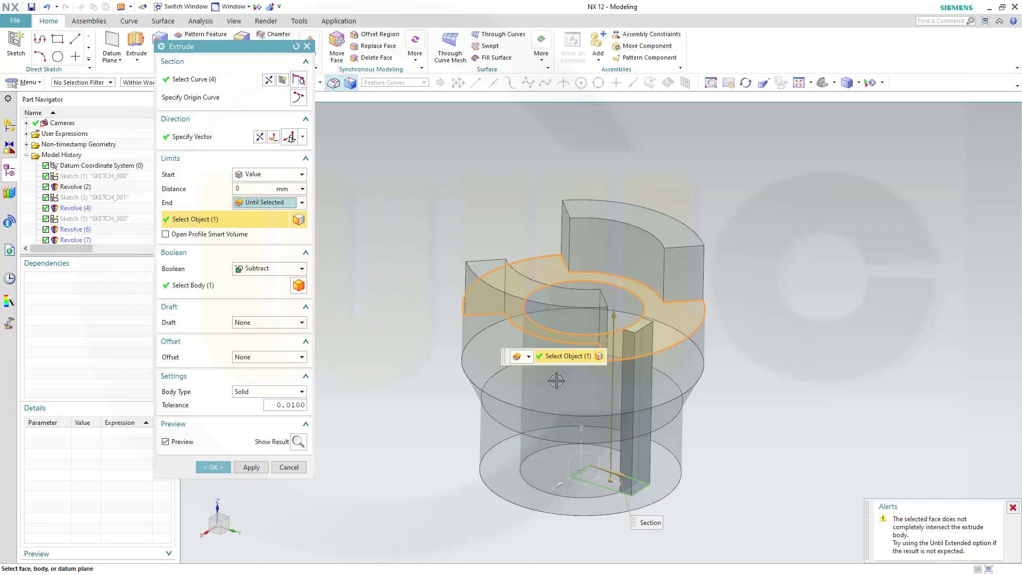
left_click(302, 204)
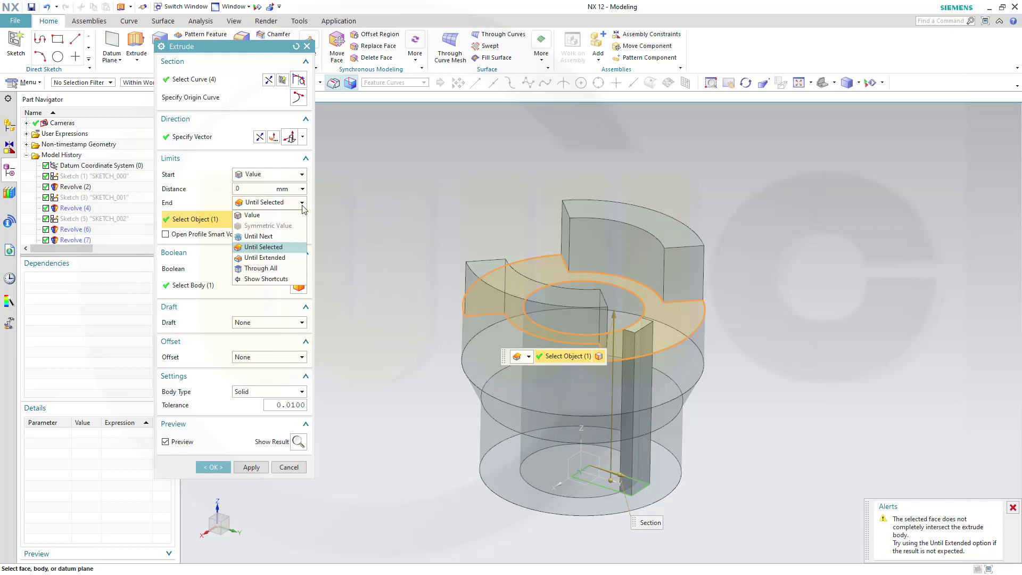
left_click(266, 258)
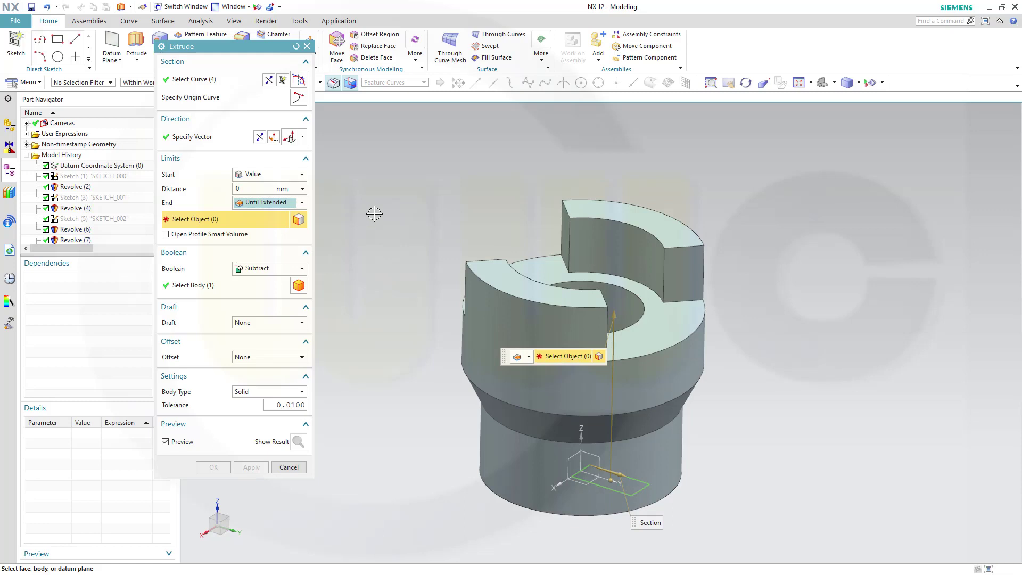
left_click(659, 331)
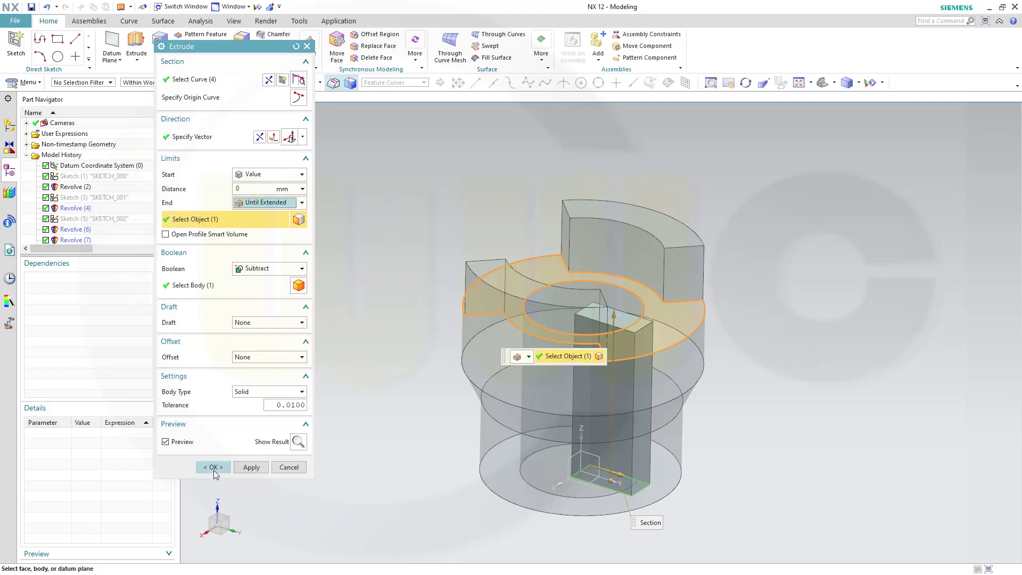
left_click(214, 467)
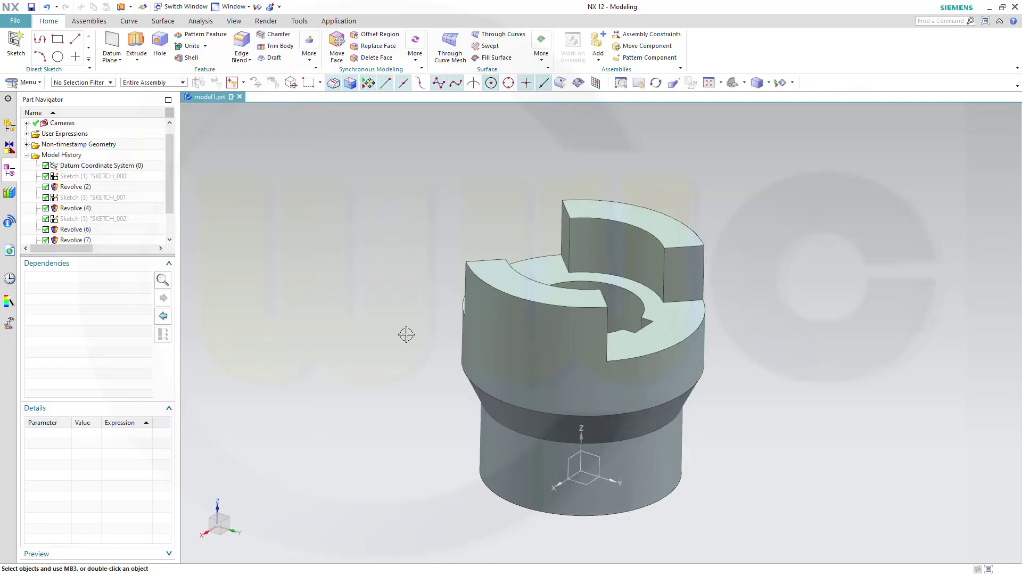
Chamfer three top arc edges of the claws with a symmetric 2 mm distance
middle_click_drag(407, 334, 297, 296)
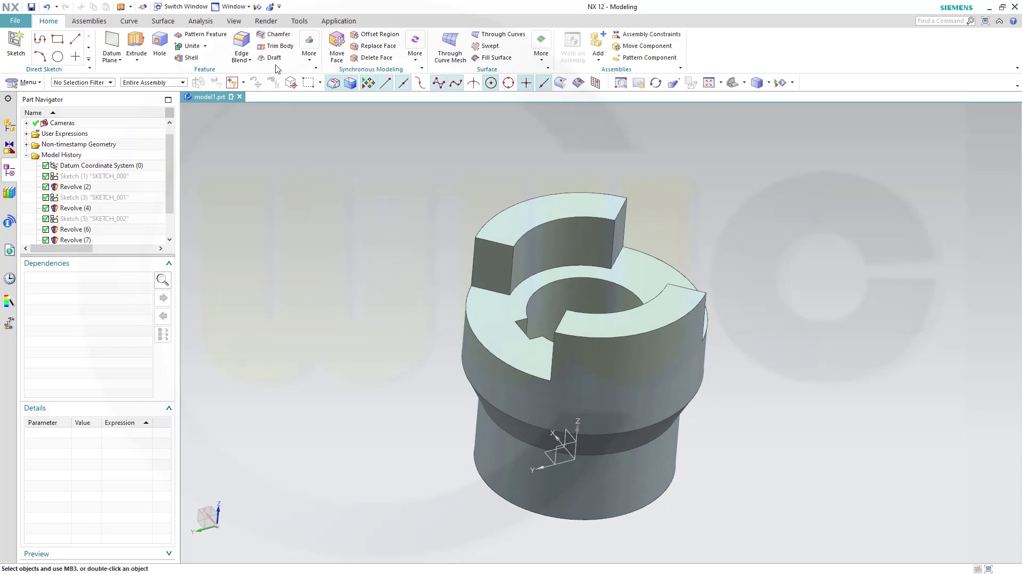
left_click(278, 35)
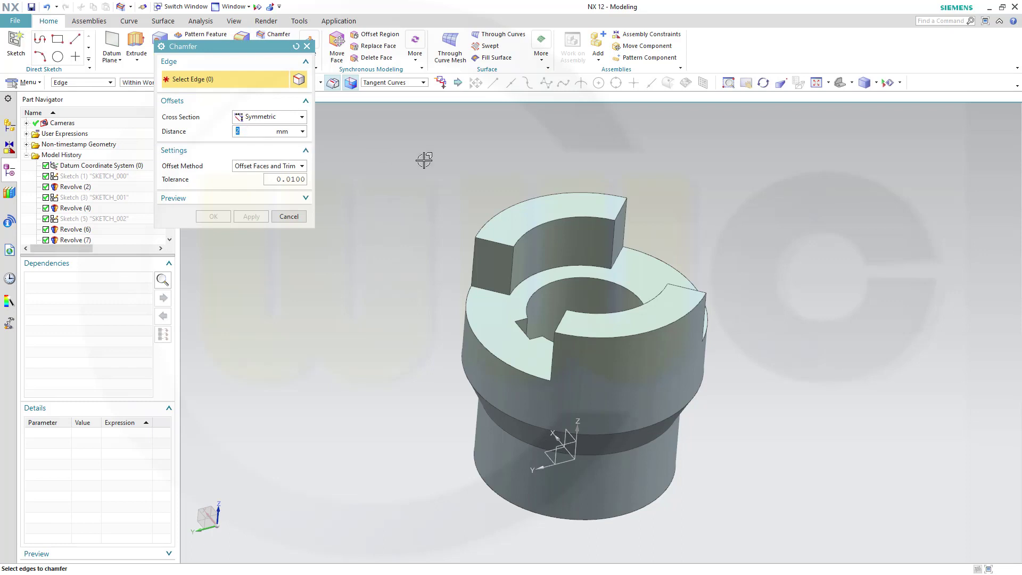
left_click(509, 205)
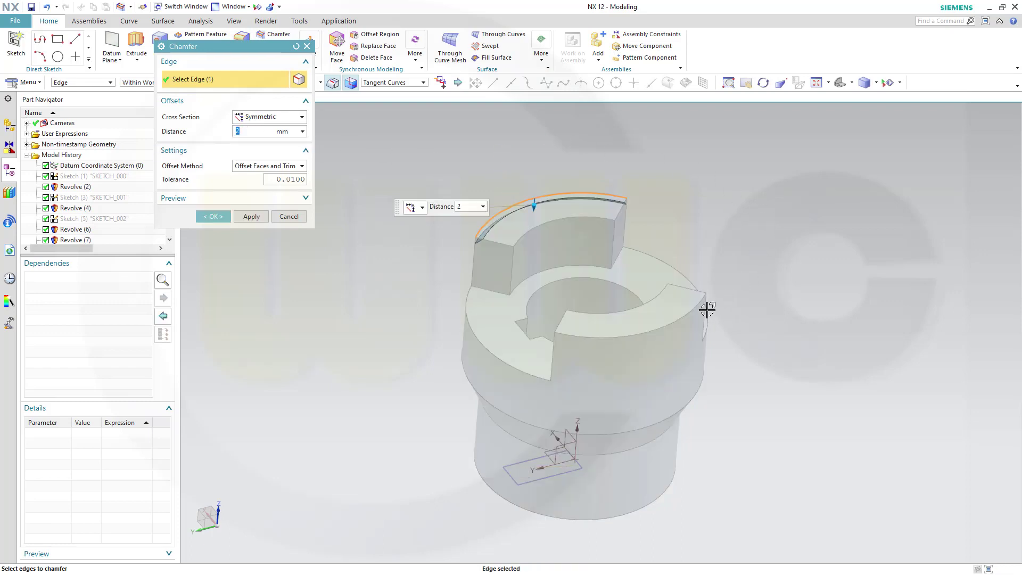
left_click(681, 315)
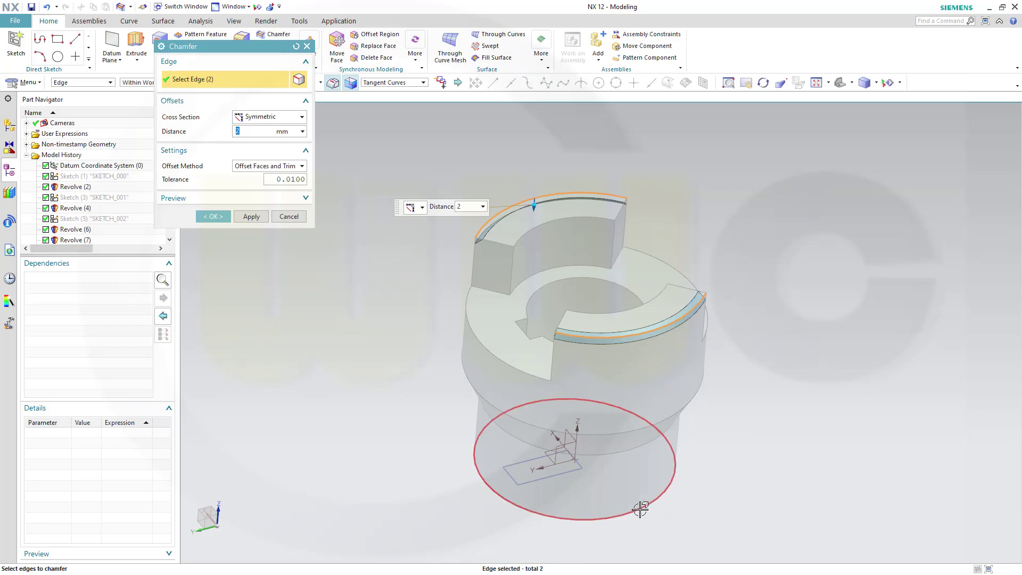
left_click(641, 509)
left_click(213, 216)
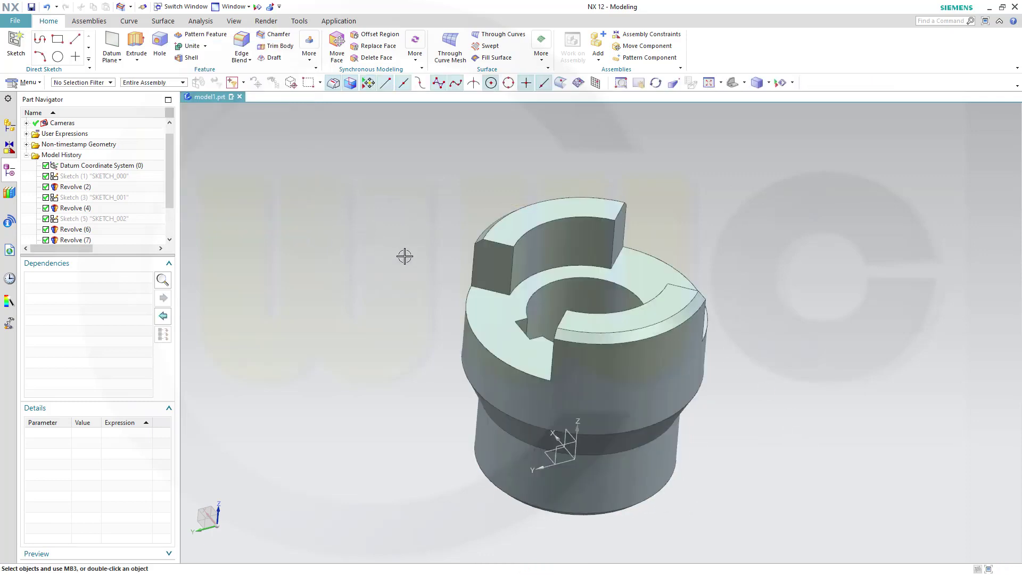
middle_click_drag(751, 422, 773, 418)
Start a new datum point and choose its point-definition type
left_click(122, 60)
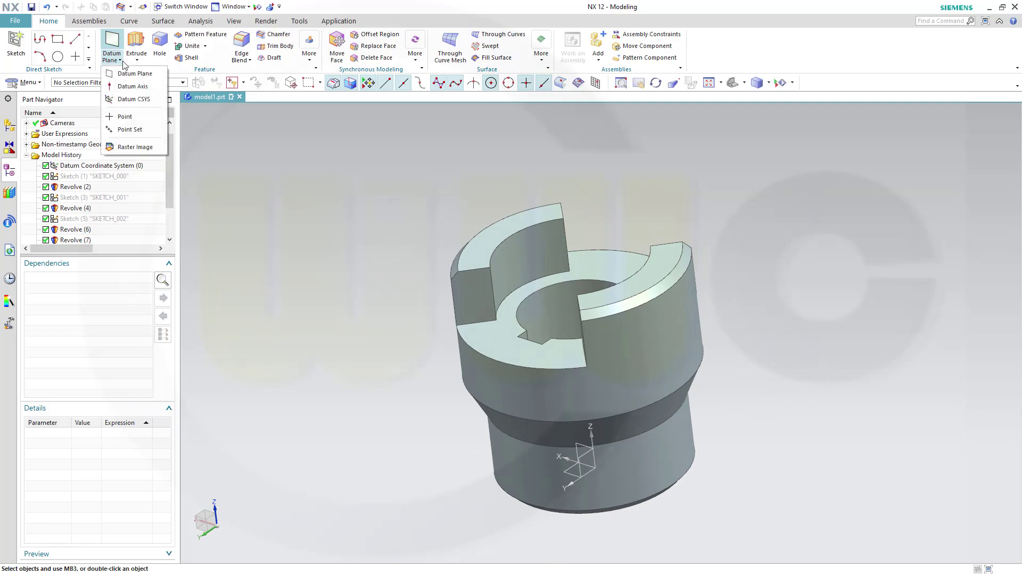
left_click(125, 116)
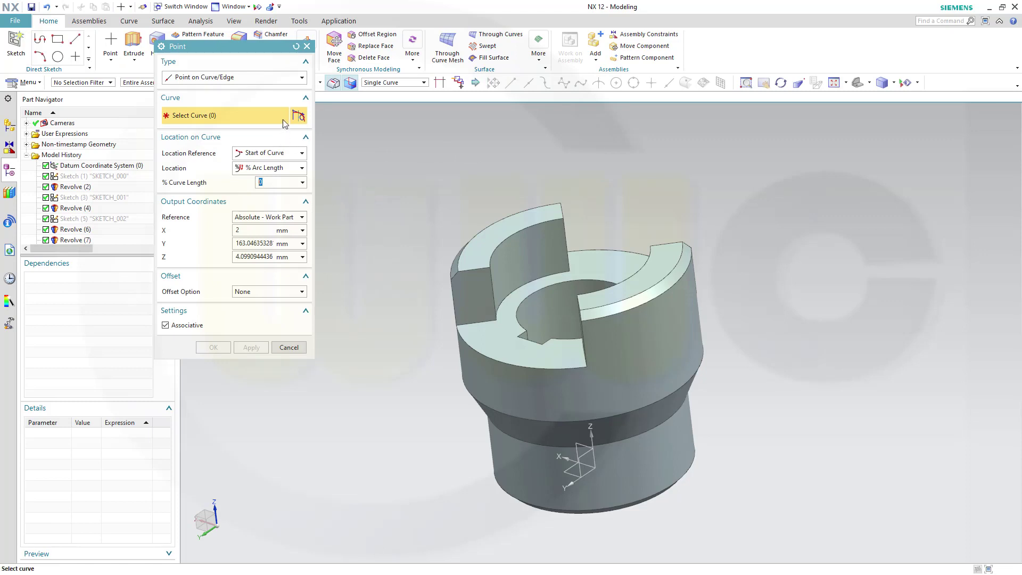
left_click(302, 78)
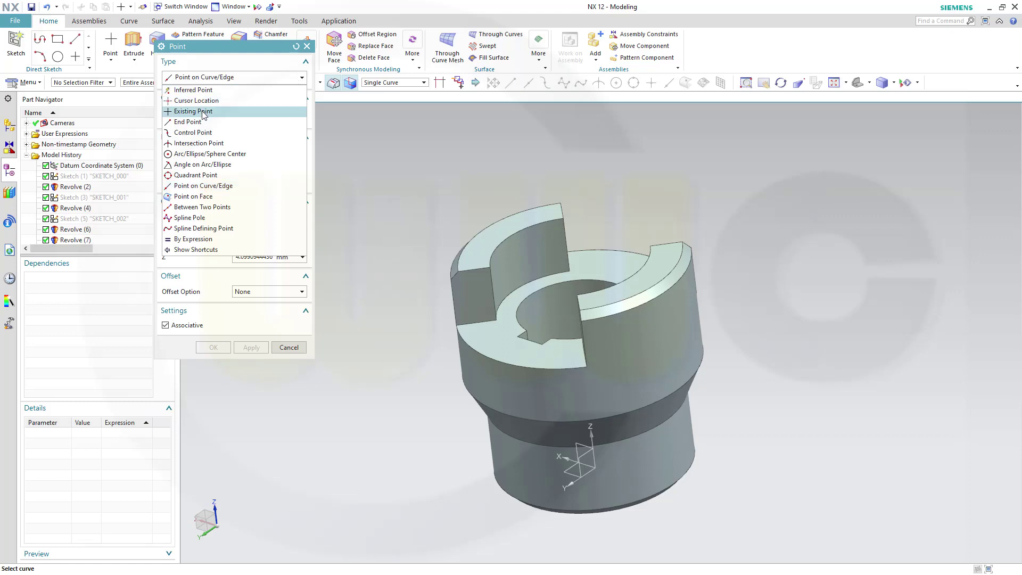
left_click(203, 90)
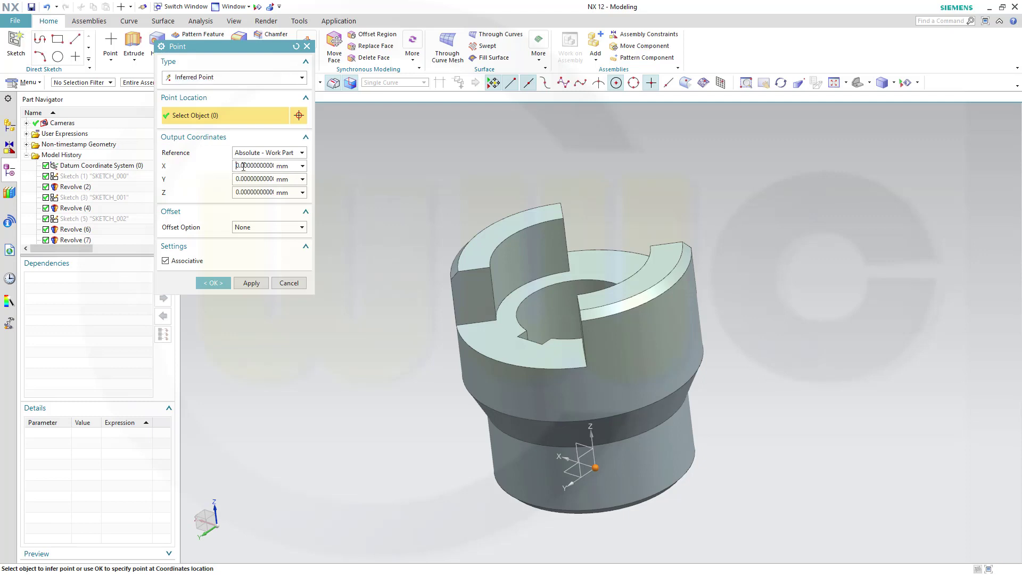
Enter coordinates X -25, Y 0, Z 12 and create the point
double_click(237, 167)
type("-25")
key("Return")
double_click(264, 178)
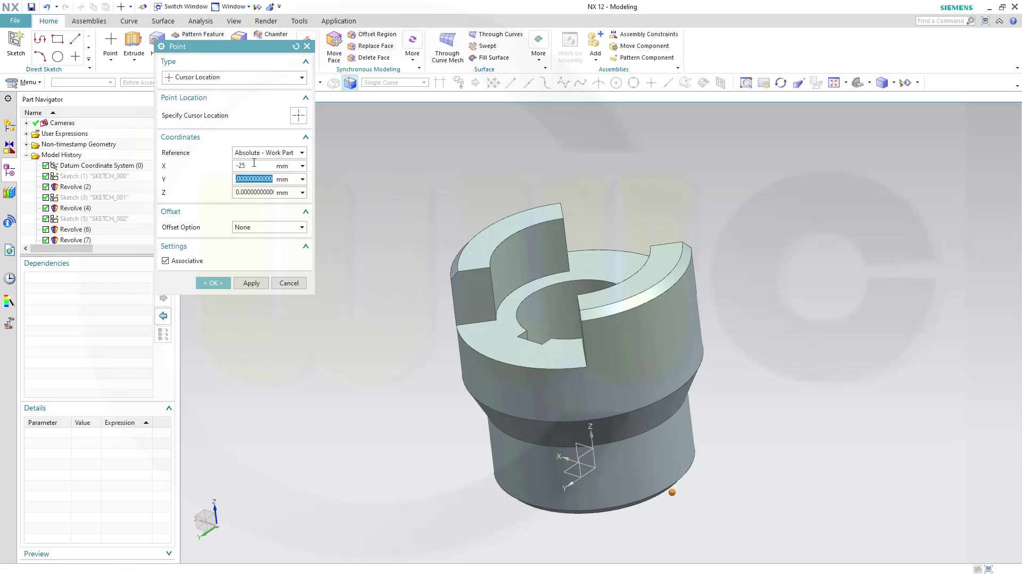
type("1")
double_click(290, 190)
type("12")
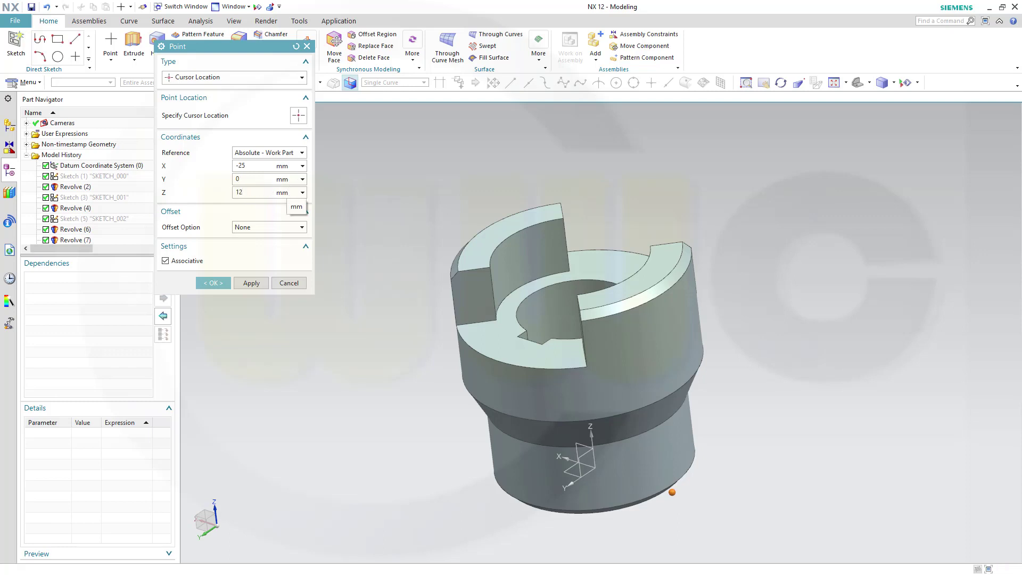
left_click(249, 115)
left_click(246, 192)
left_click(215, 284)
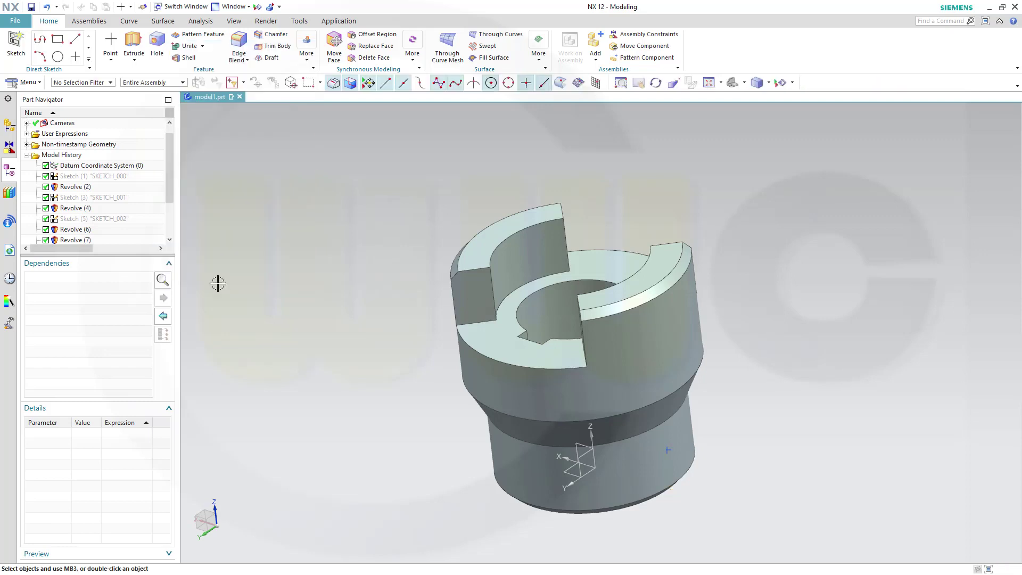
middle_click_drag(796, 432, 737, 424)
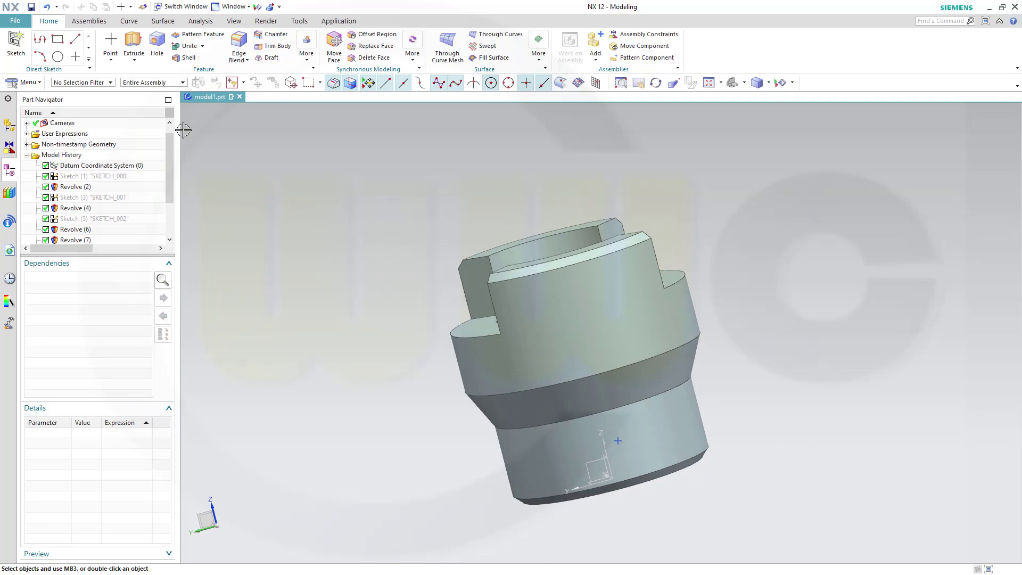
Drill a Simple 8 mm hole at Point (11), ending Until Selected at the bore face
left_click(624, 440)
left_click(157, 50)
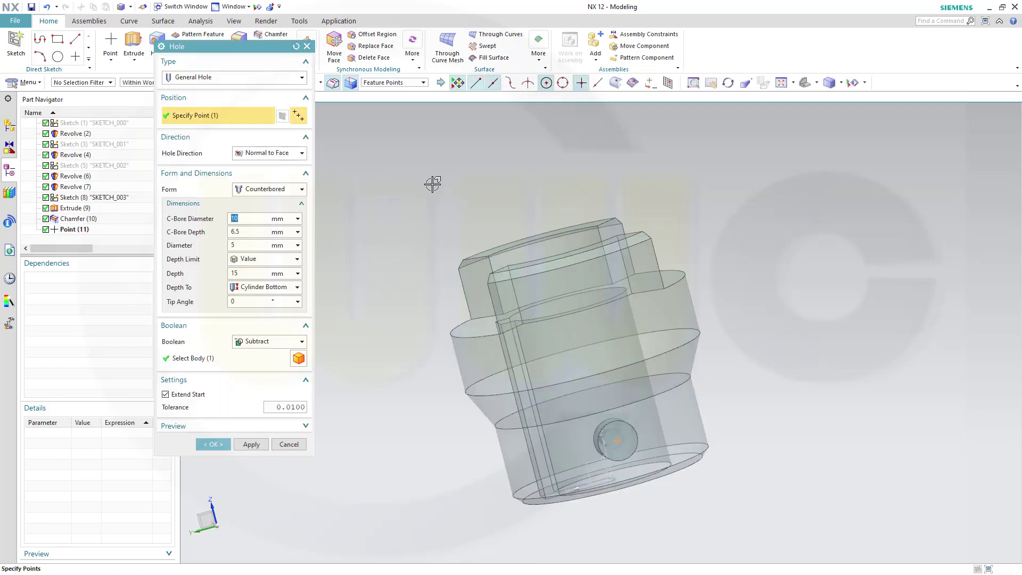
middle_click_drag(433, 184, 487, 198)
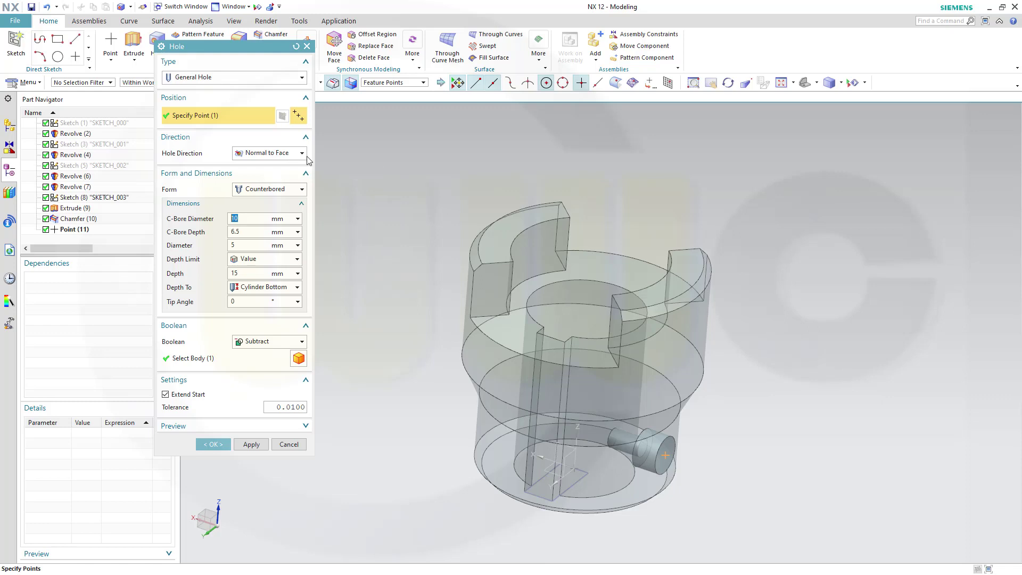
left_click(302, 191)
left_click(273, 200)
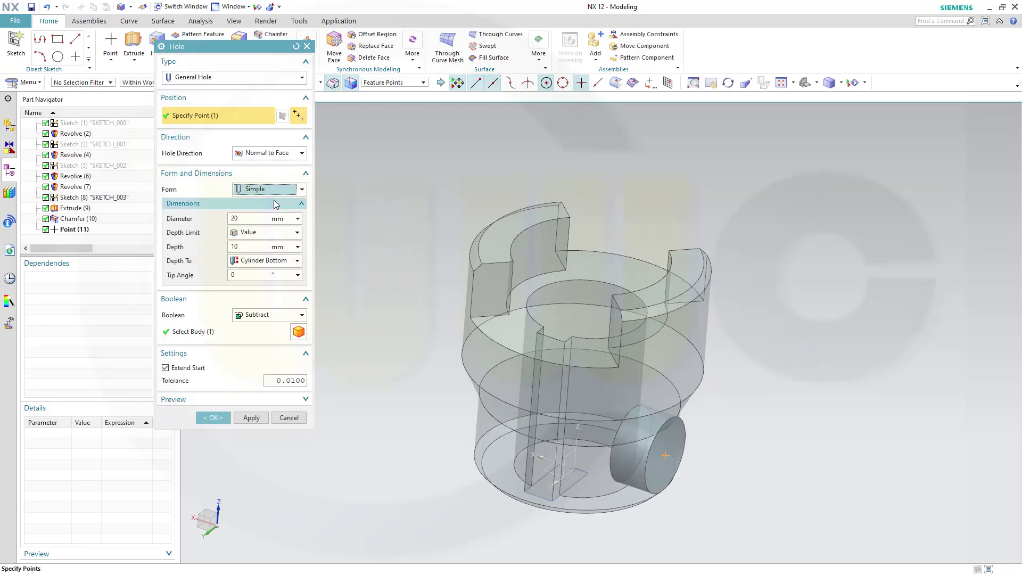
double_click(249, 219)
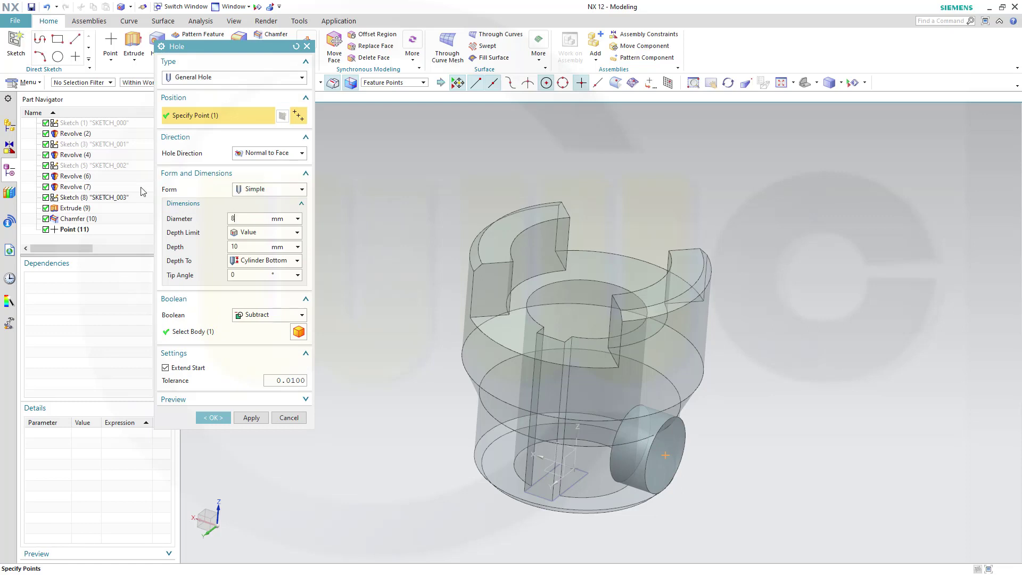
left_click(298, 233)
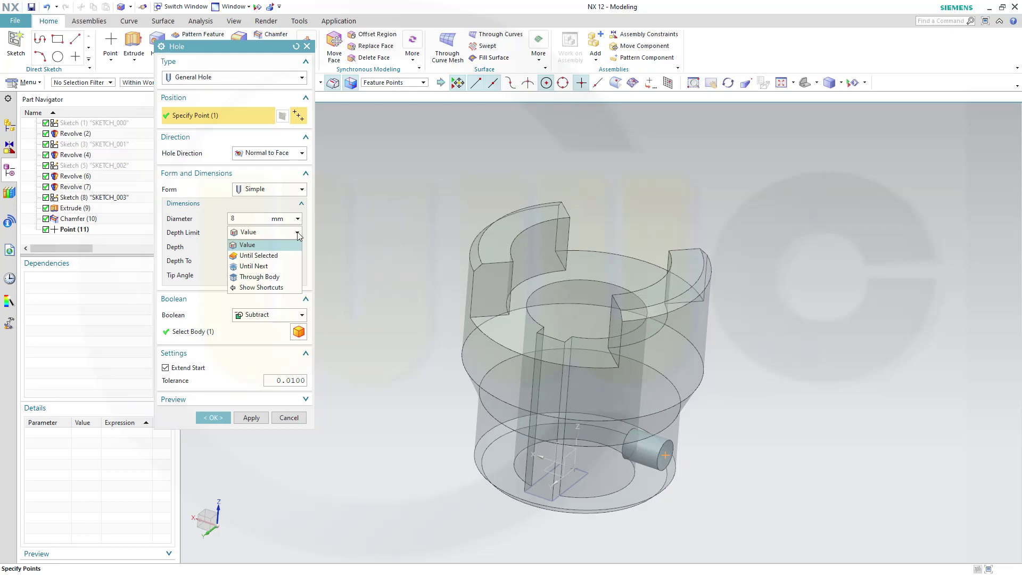
left_click(268, 255)
left_click(568, 296)
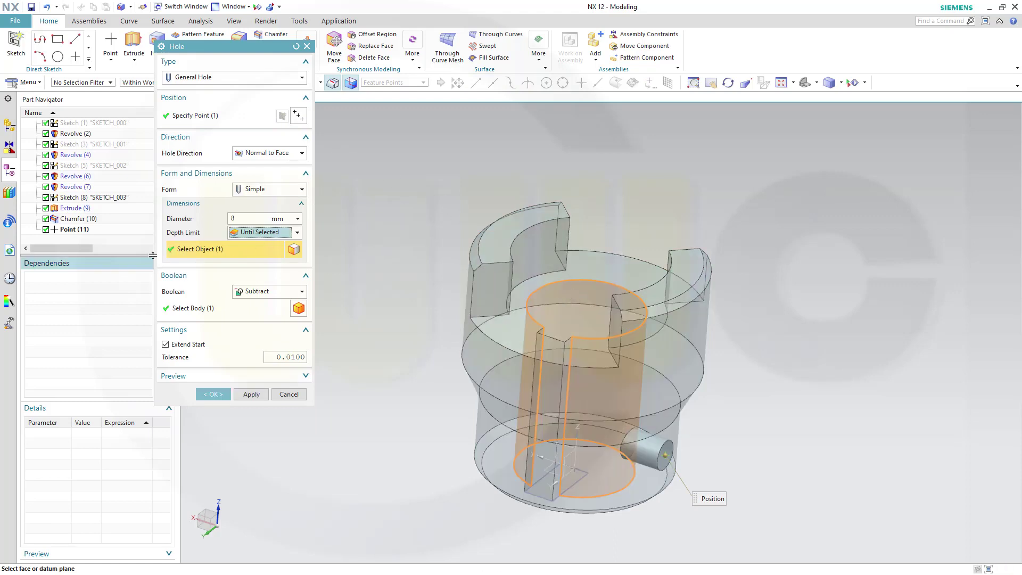
left_click(216, 394)
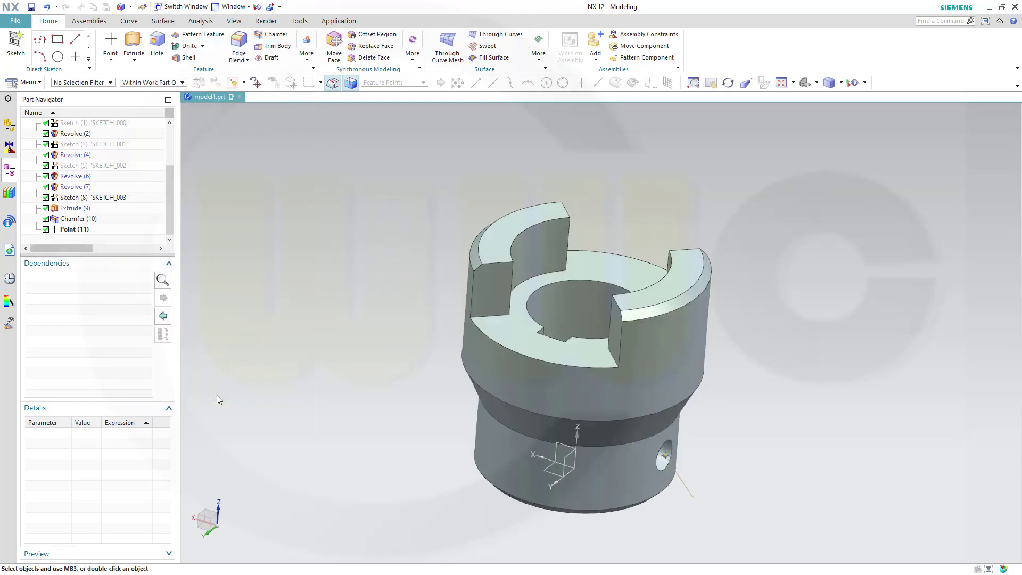
middle_click_drag(751, 447, 709, 403)
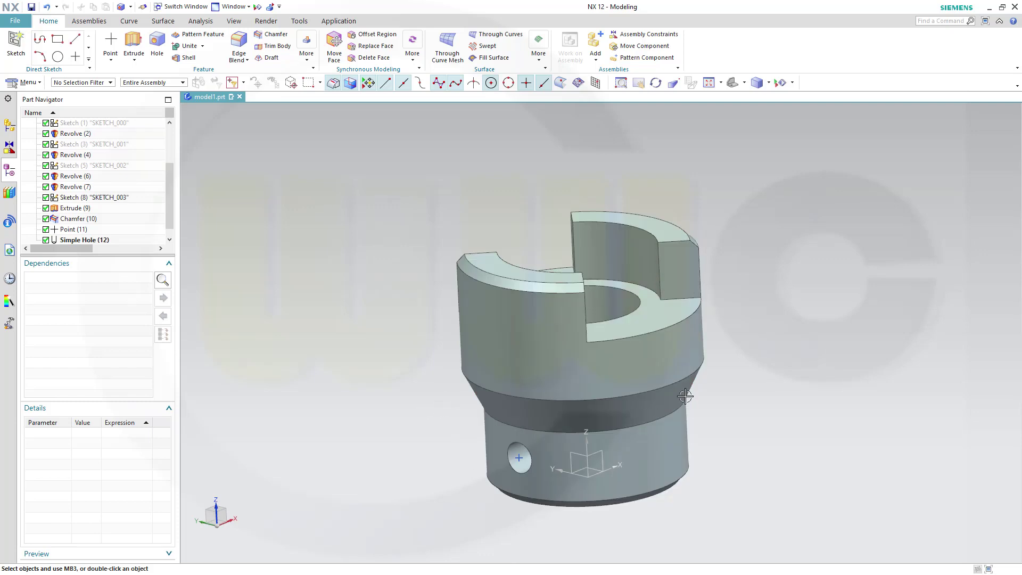
mouse_move(755, 344)
middle_mouse_down()
mouse_move(764, 299)
mouse_move(785, 381)
mouse_move(761, 353)
middle_mouse_up()
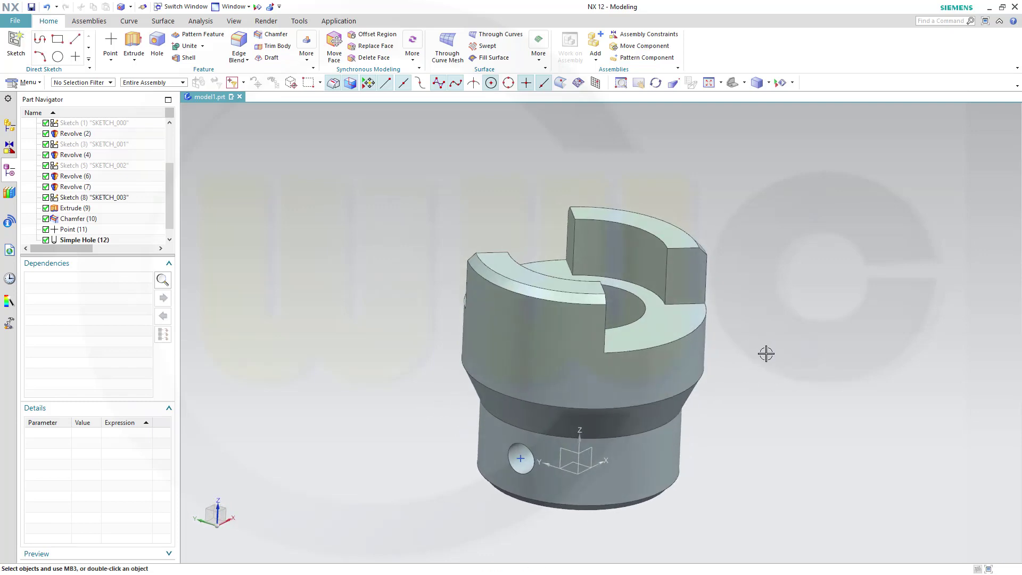